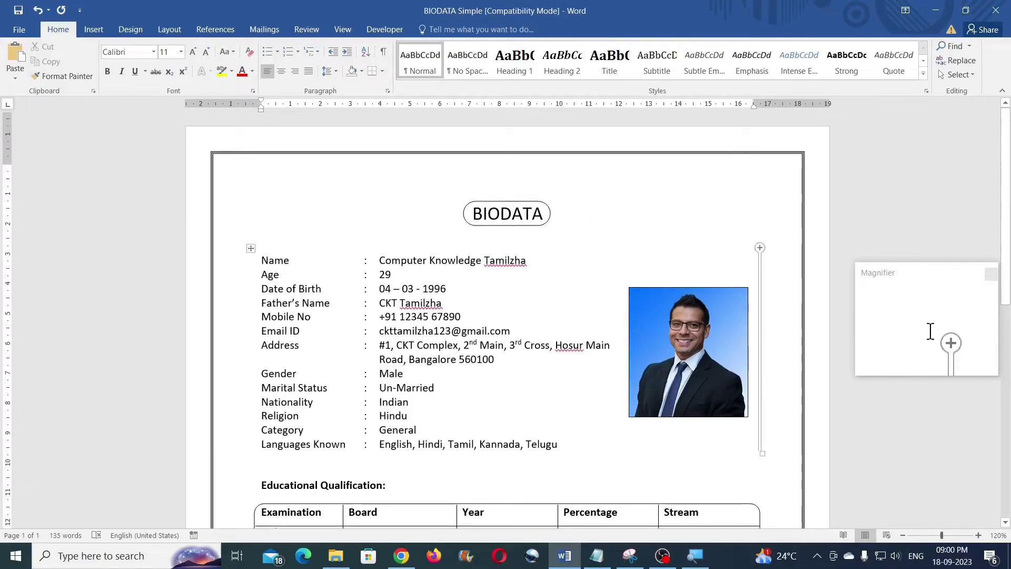
Review the finished sample biodata from the personal details down to the signature area.
{"action": "scroll", "coordinate": [706, 239], "scroll_direction": "down", "scroll_amount": 4}
{"action": "scroll", "coordinate": [508, 316], "scroll_direction": "down", "scroll_amount": 4}
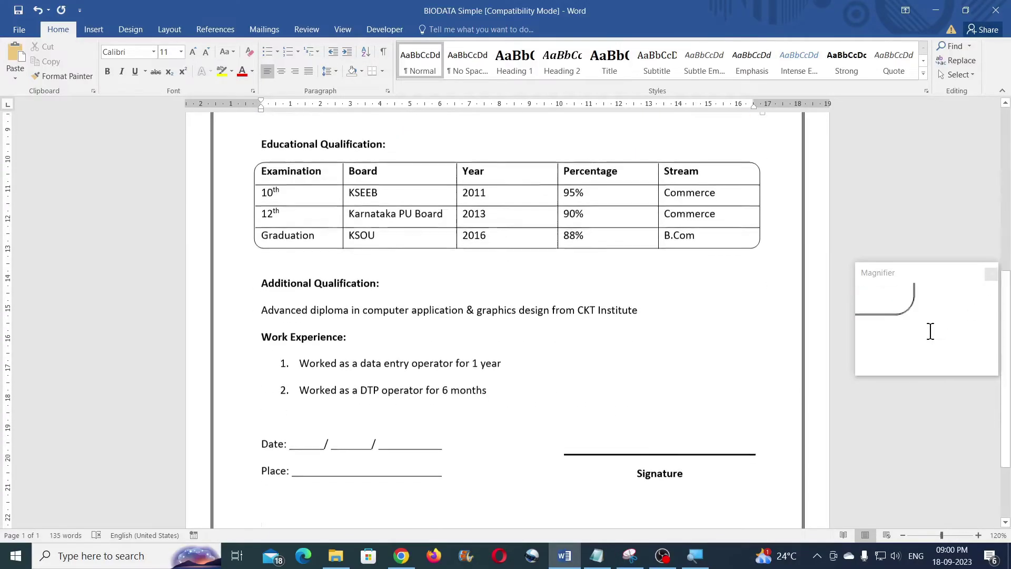
{"action": "scroll", "coordinate": [508, 316], "scroll_direction": "up", "scroll_amount": 1}
{"action": "scroll", "coordinate": [930, 331], "scroll_direction": "up", "scroll_amount": 5}
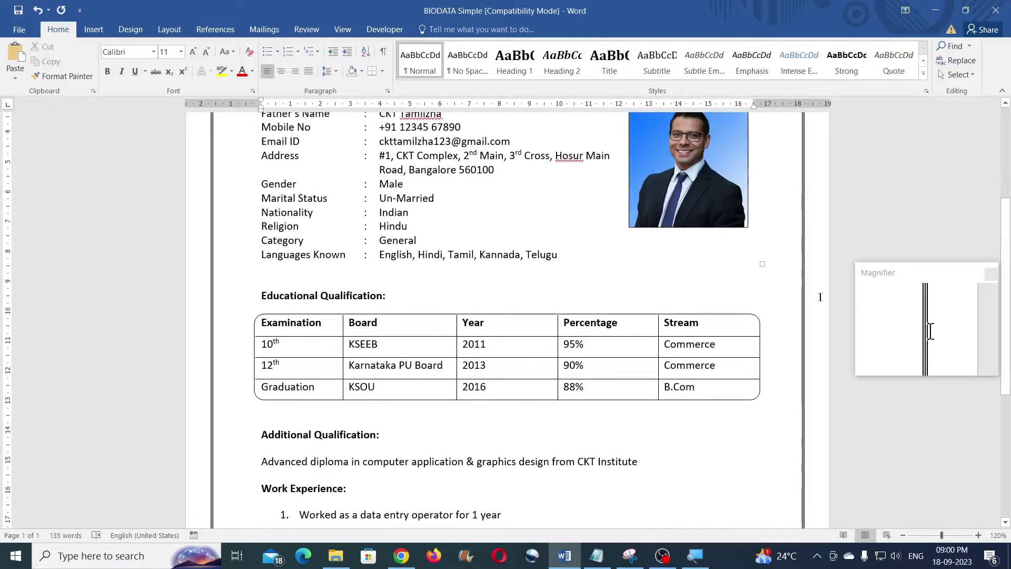
{"action": "scroll", "coordinate": [930, 331], "scroll_direction": "up", "scroll_amount": 1}
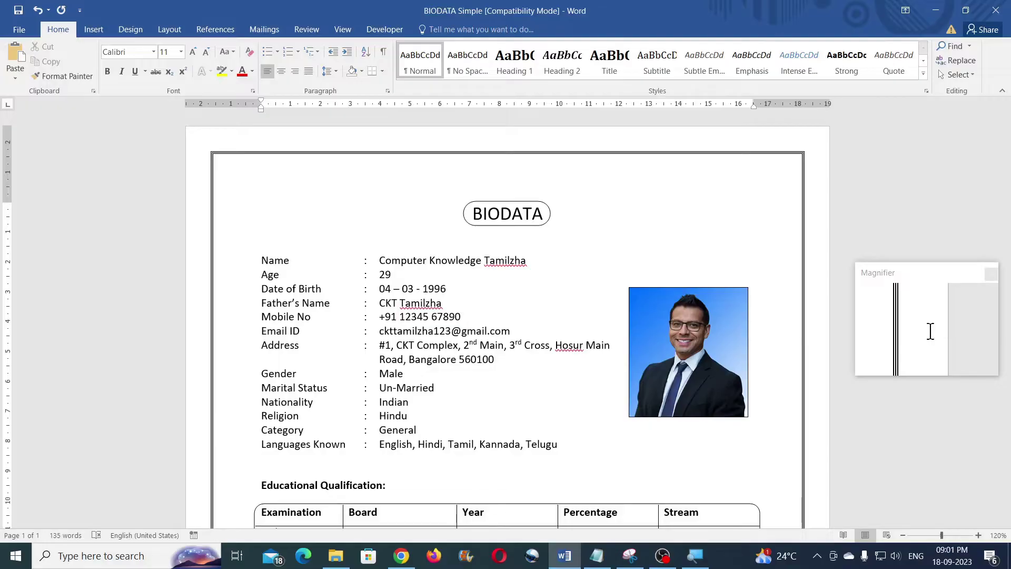
Create a new blank document and enter the centred title "BIODATA" on the first line.
{"action": "key", "text": "ctrl+n"}
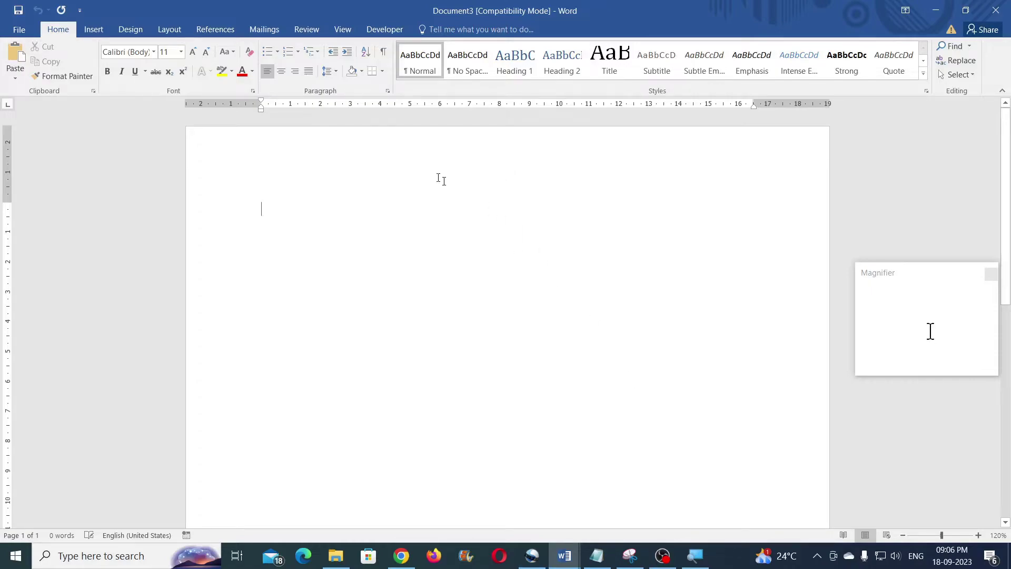
{"action": "left_click", "coordinate": [281, 72]}
{"action": "type", "text": "BIODA"}
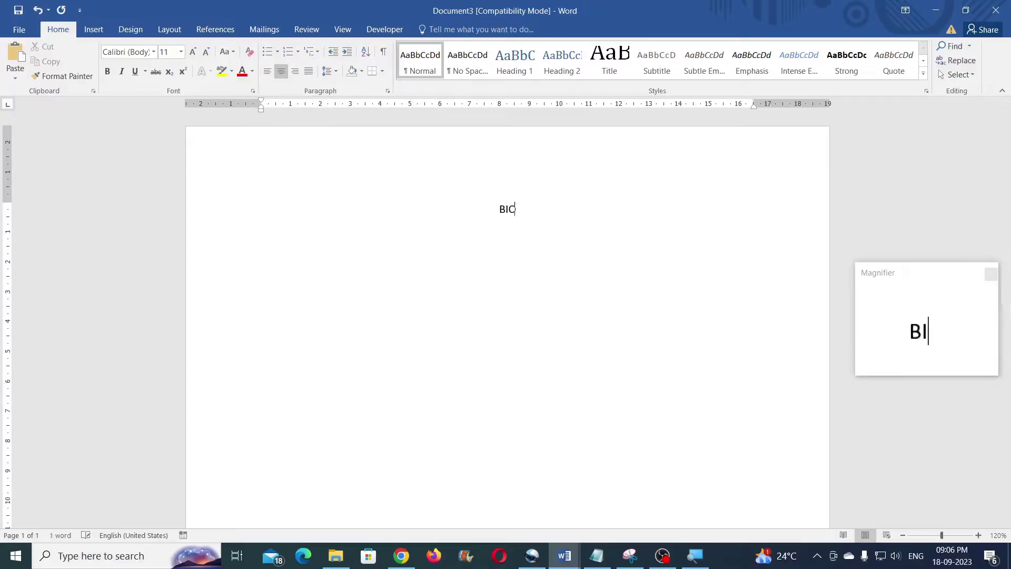
{"action": "type", "text": "TA"}
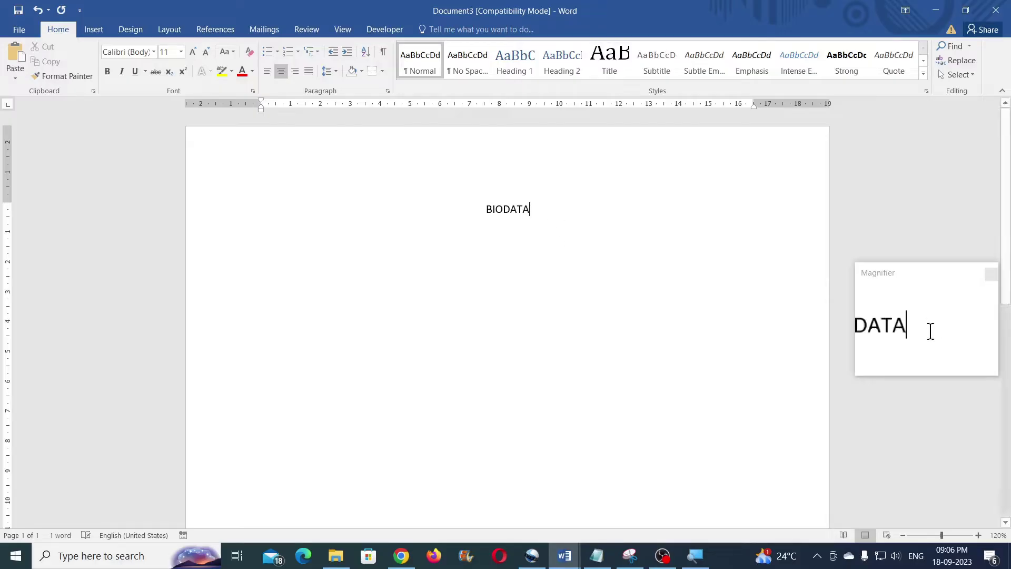
Set the BIODATA title to 18 pt and clear all formatting on the empty line below it.
{"action": "left_click_drag", "start_coordinate": [530, 210], "coordinate": [485, 211]}
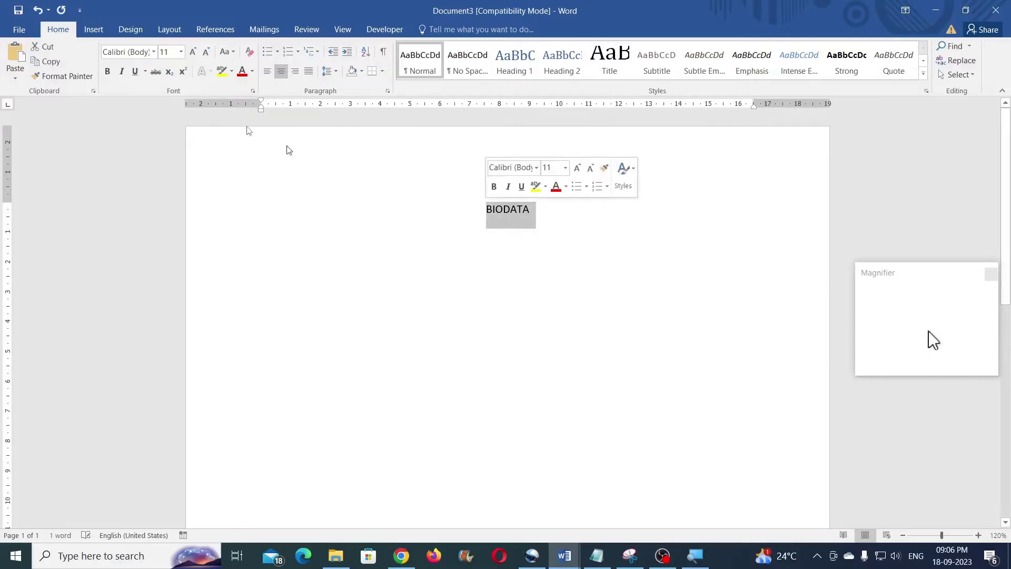
{"action": "left_click", "coordinate": [182, 52]}
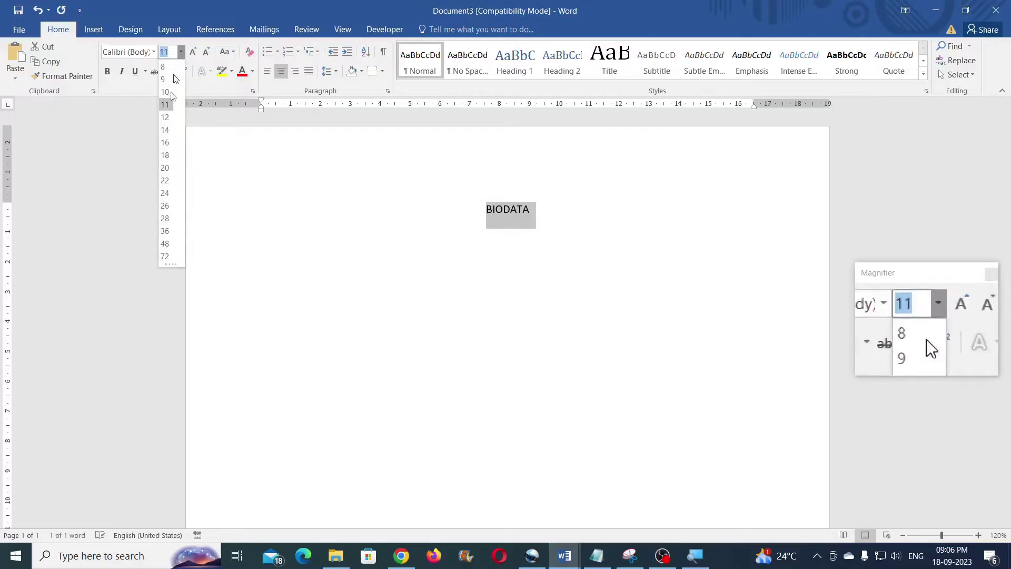
{"action": "left_click", "coordinate": [167, 152]}
{"action": "left_click", "coordinate": [548, 214]}
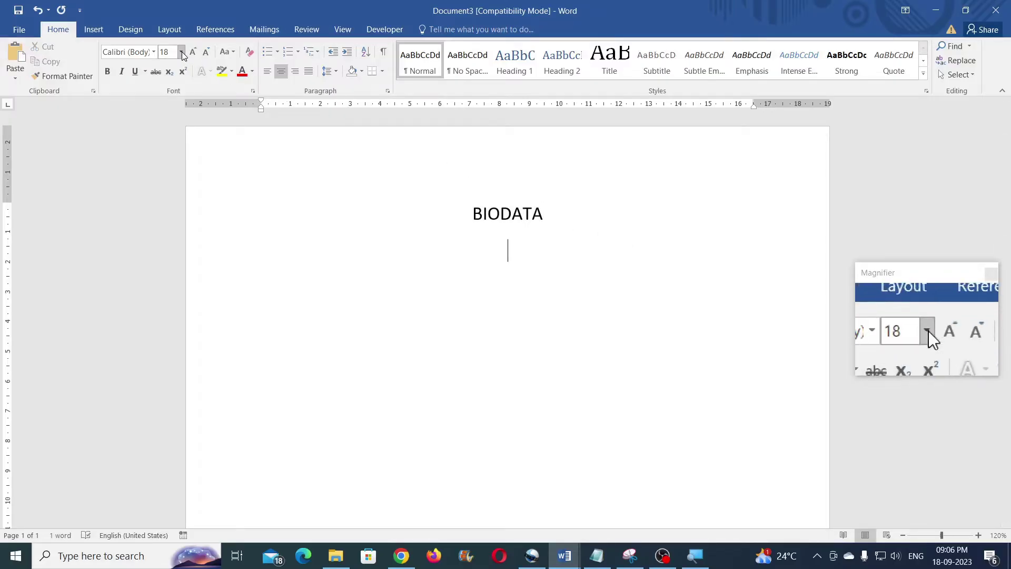
{"action": "left_click", "coordinate": [250, 57]}
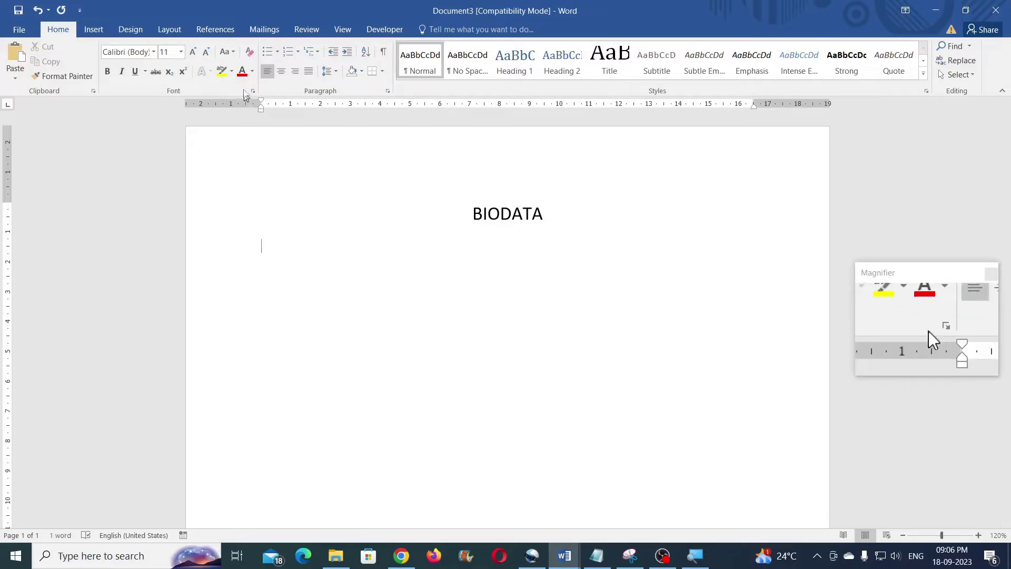
Insert a table with 4 columns and 13 rows below the title.
{"action": "left_click", "coordinate": [96, 30]}
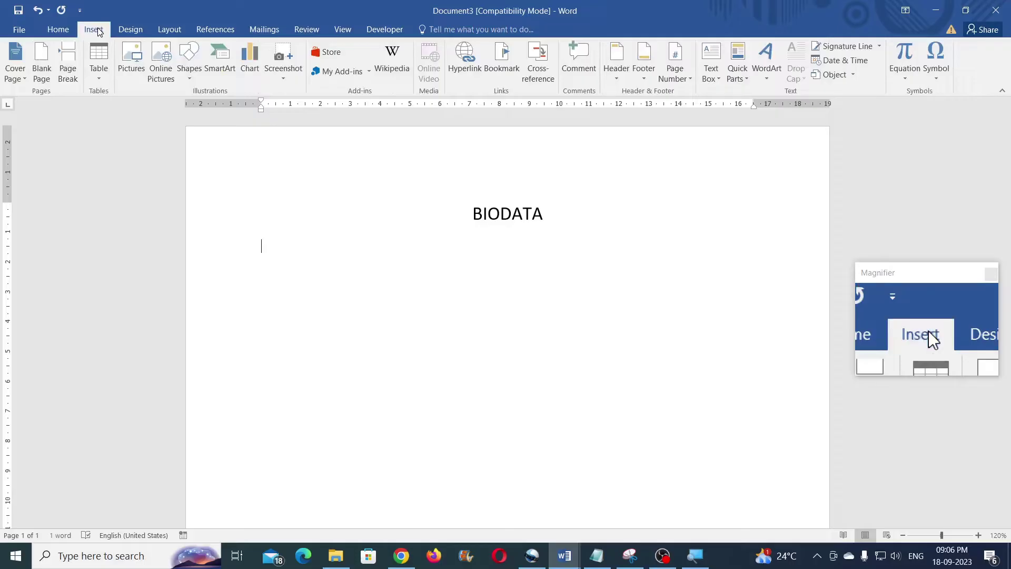
{"action": "left_click", "coordinate": [98, 84]}
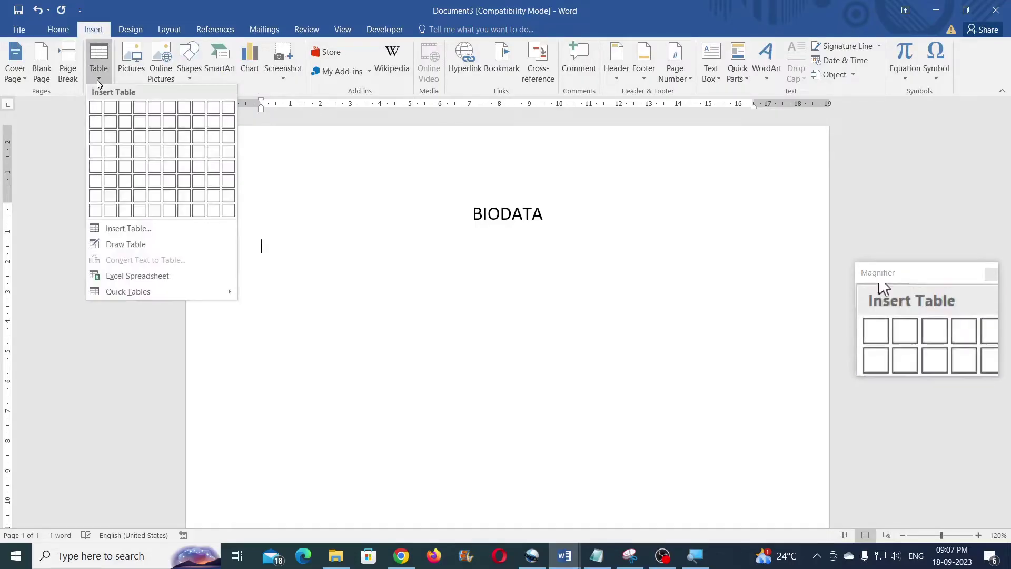
{"action": "left_click", "coordinate": [122, 232]}
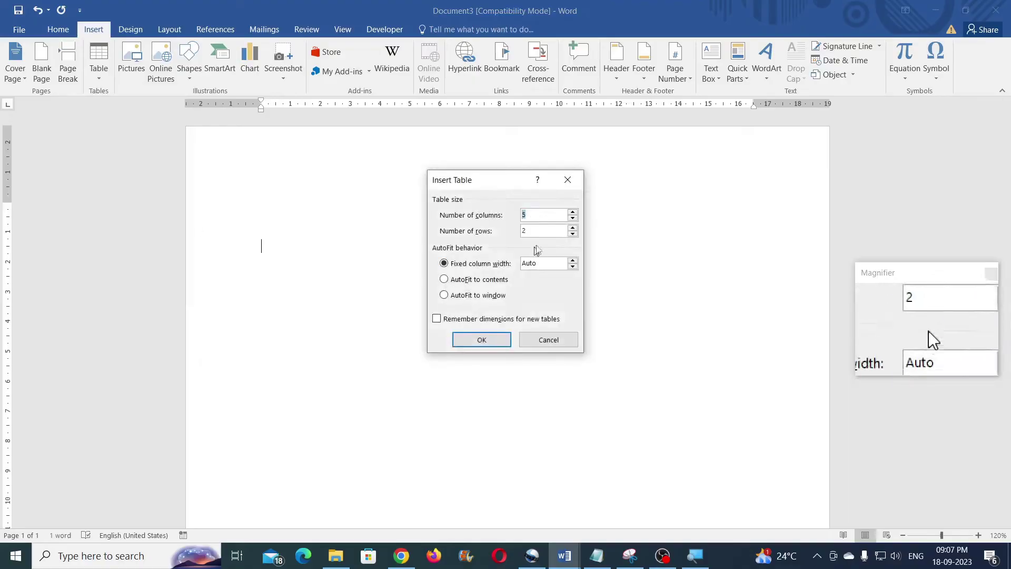
{"action": "type", "text": "4"}
{"action": "double_click", "coordinate": [532, 230]}
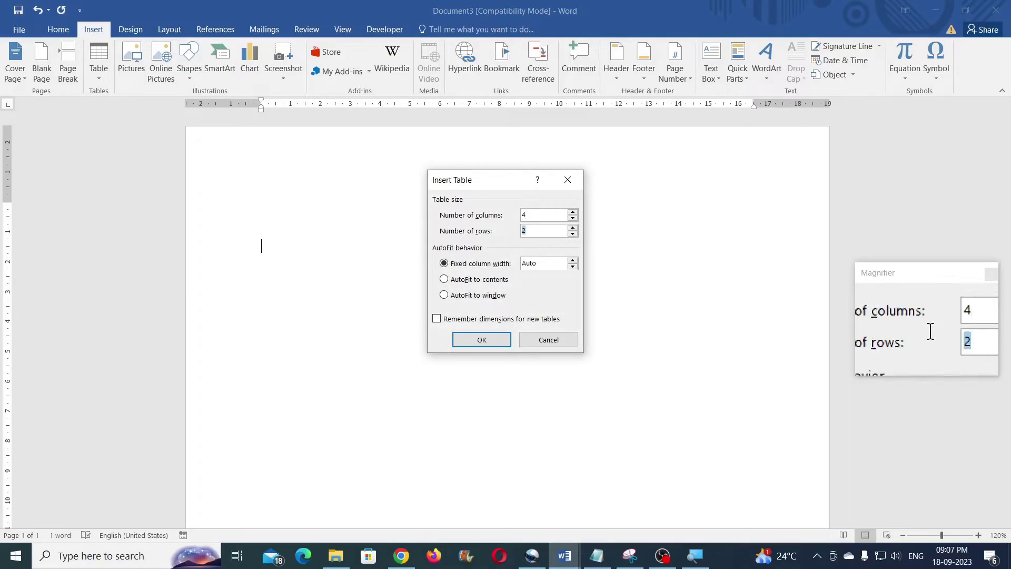
{"action": "type", "text": "13"}
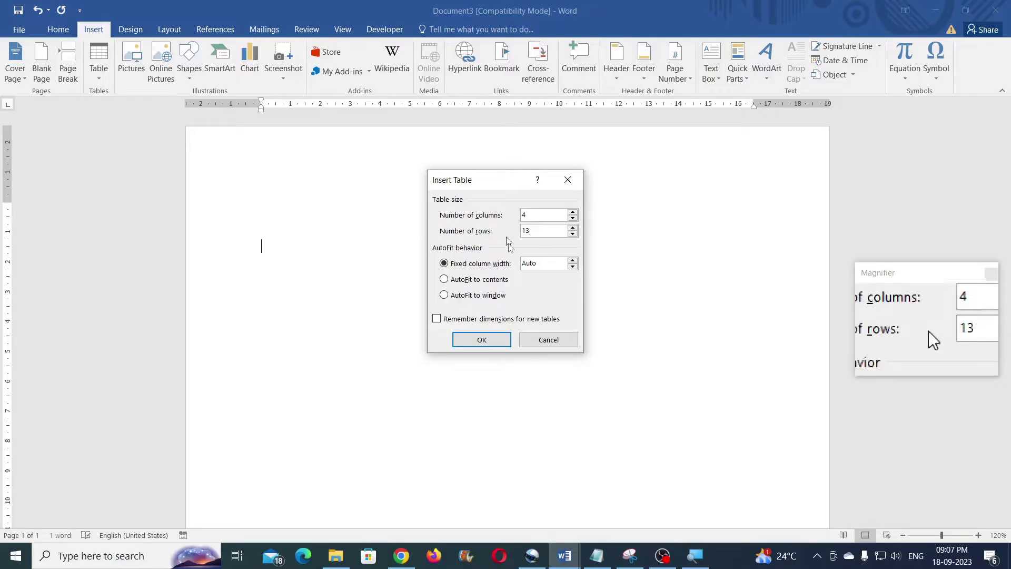
{"action": "left_click", "coordinate": [482, 340]}
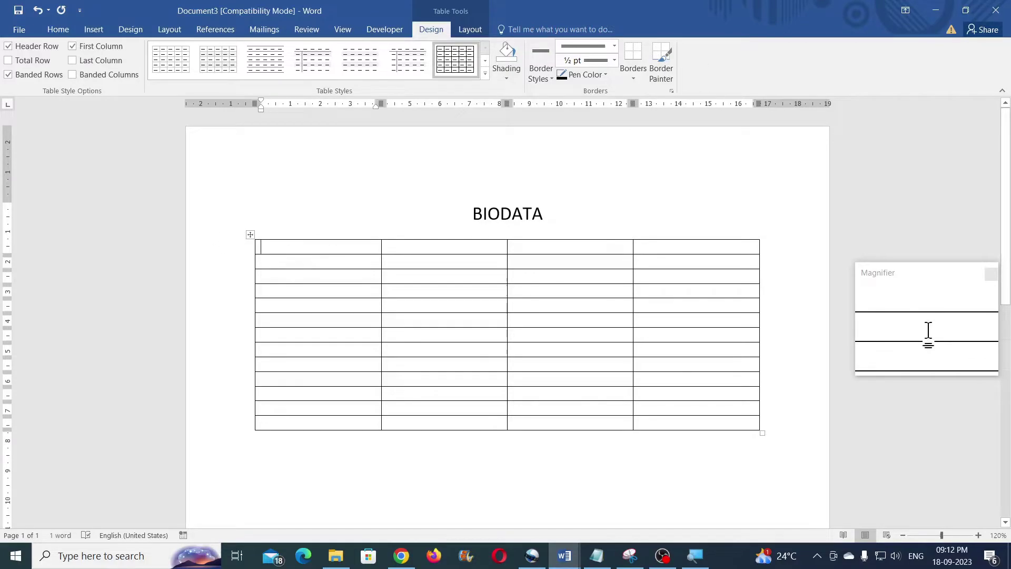
Fill the first three rows of the table's first column with the labels Name, Age and Date of Birth.
{"action": "type", "text": "am"}
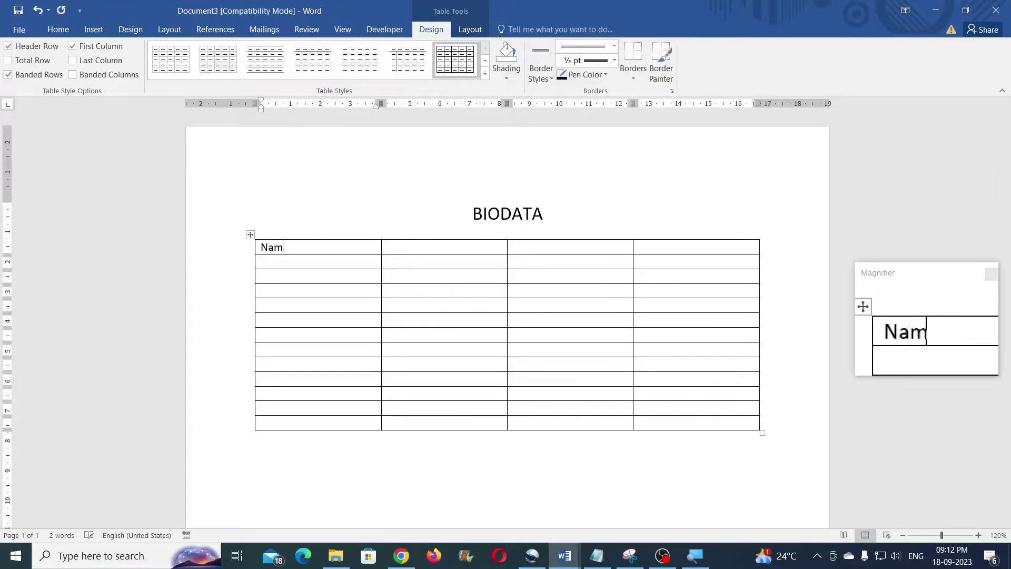
{"action": "type", "text": "e"}
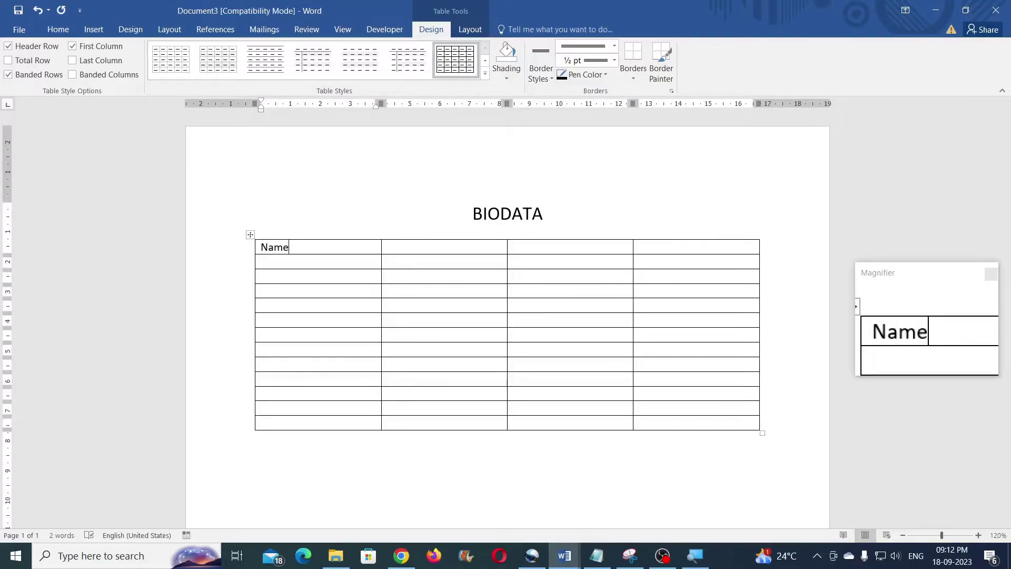
{"action": "key", "text": "Down"}
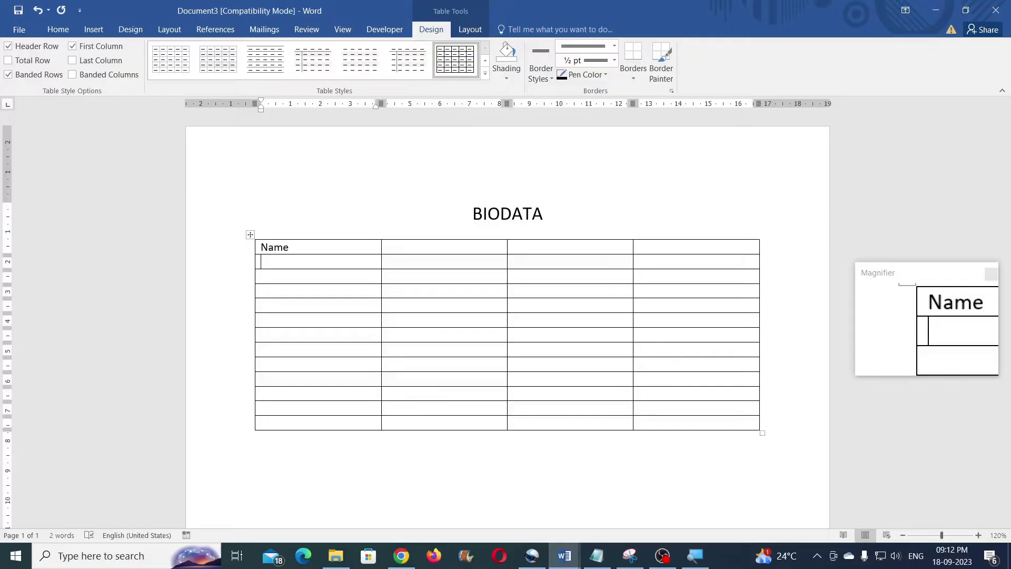
{"action": "type", "text": "Age"}
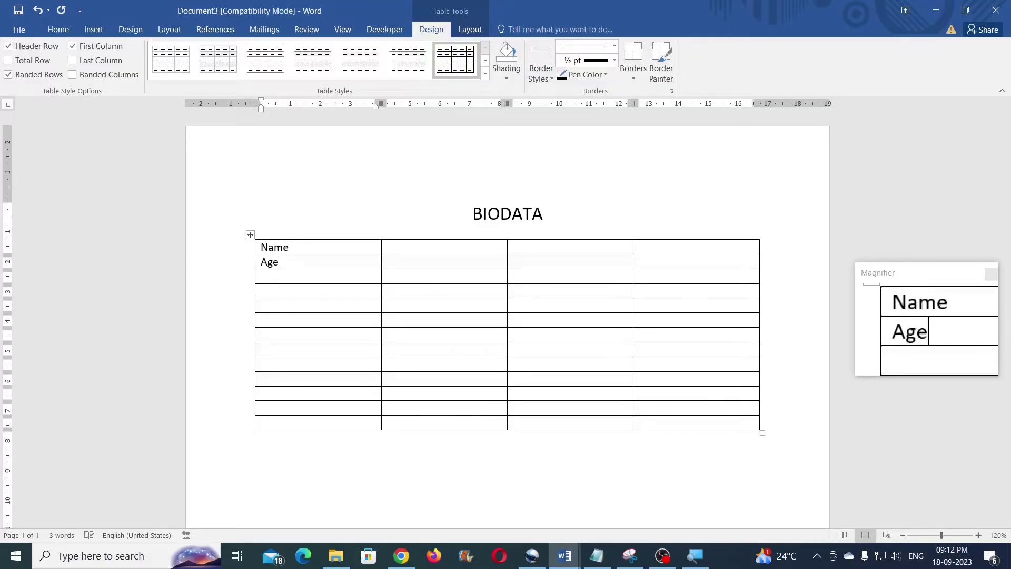
{"action": "key", "text": "Down"}
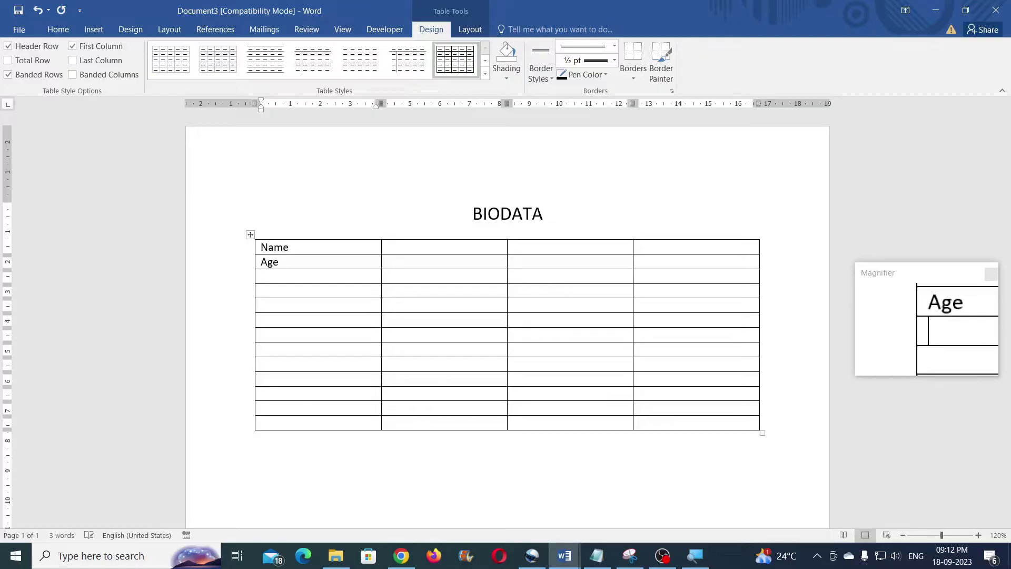
{"action": "left_click", "coordinate": [303, 291]}
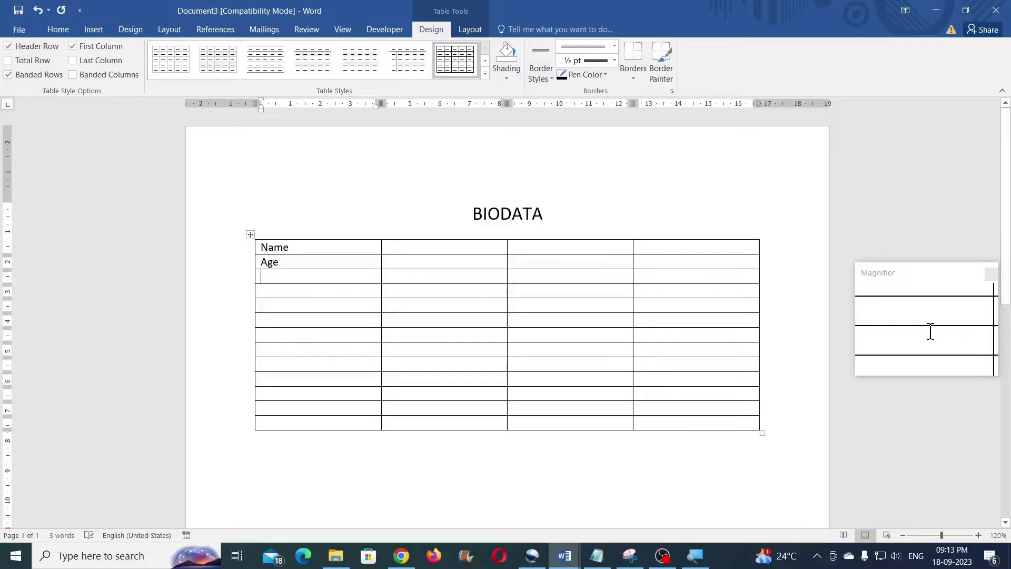
{"action": "type", "text": "D"}
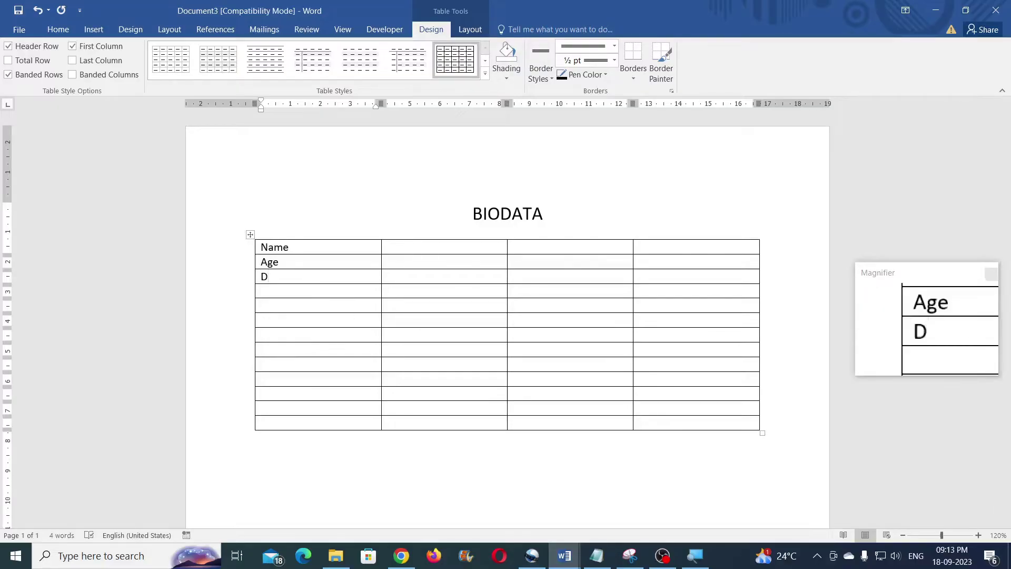
{"action": "type", "text": "ate"}
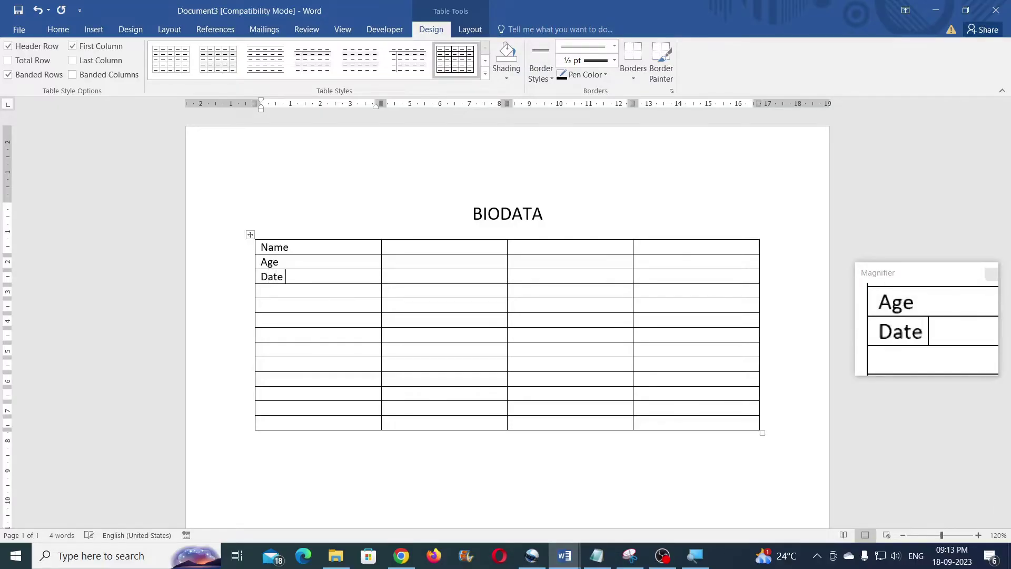
{"action": "type", "text": " of Birth"}
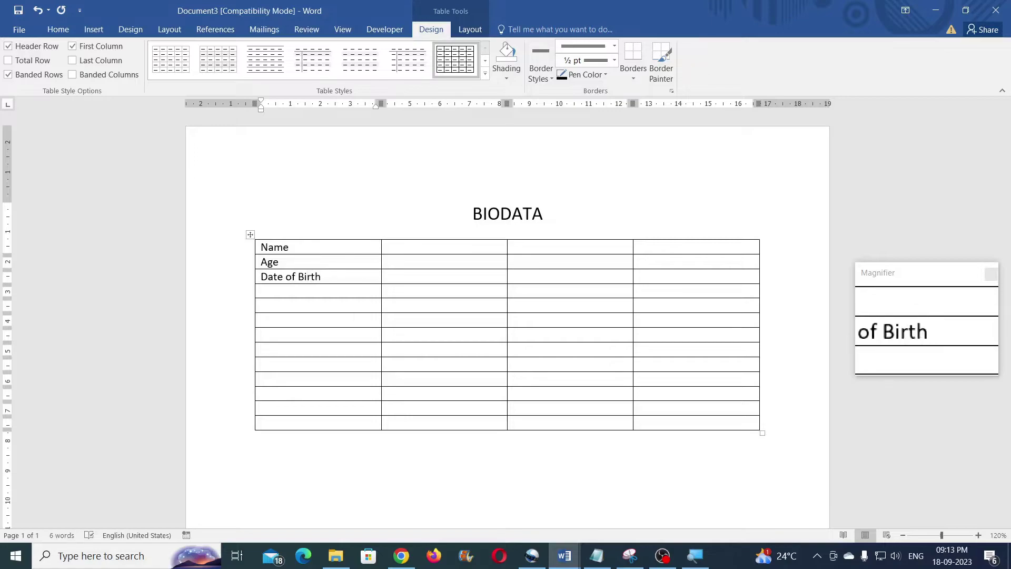
Add the labels Father's Name, Mobile No and Email ID in rows four to six of the first column.
{"action": "left_click", "coordinate": [261, 291]}
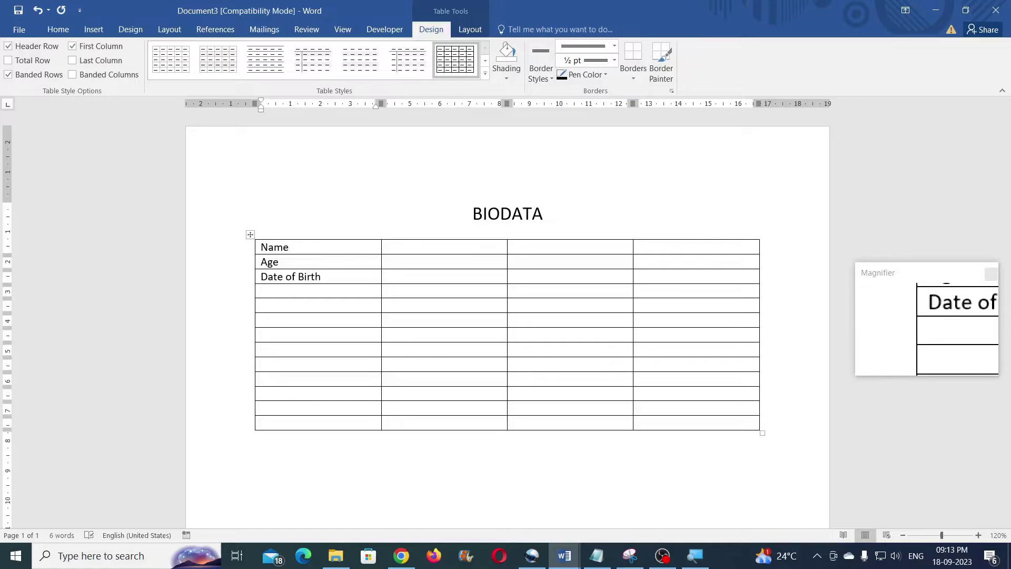
{"action": "type", "text": "Fathe"}
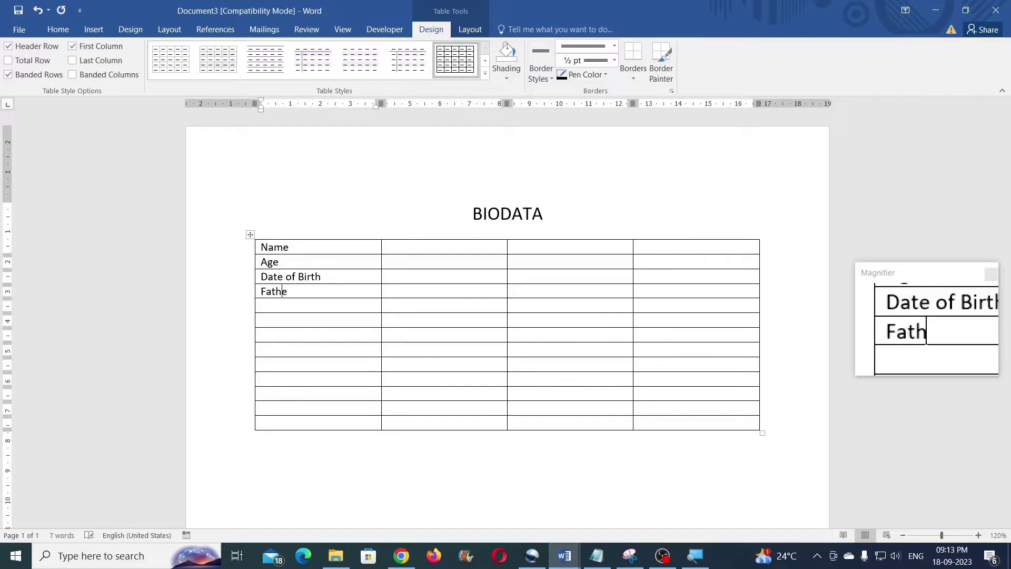
{"action": "type", "text": "r's Name"}
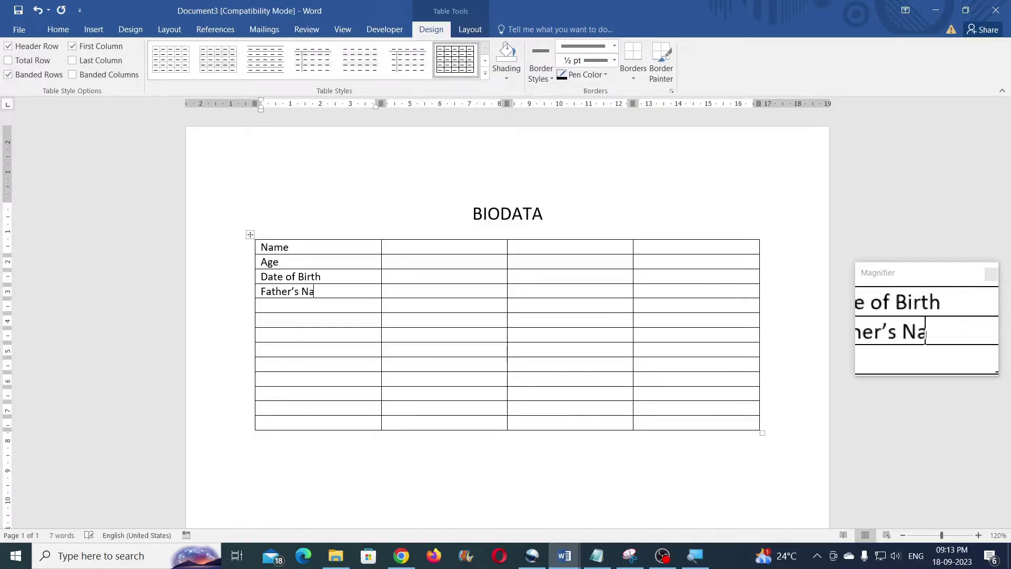
{"action": "left_click", "coordinate": [285, 306]}
{"action": "type", "text": "Mobile No"}
{"action": "left_click", "coordinate": [261, 320]}
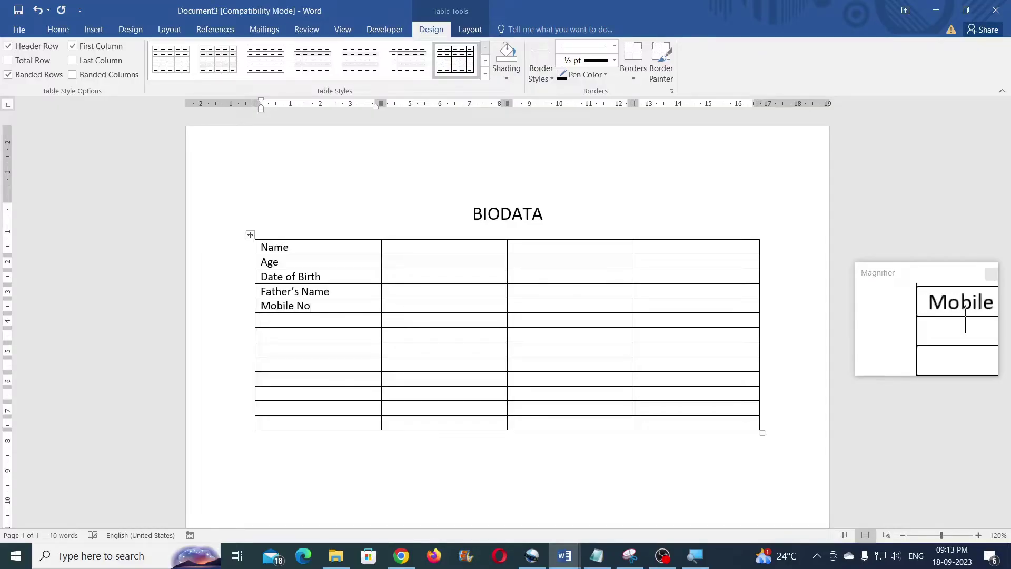
{"action": "type", "text": "Email"}
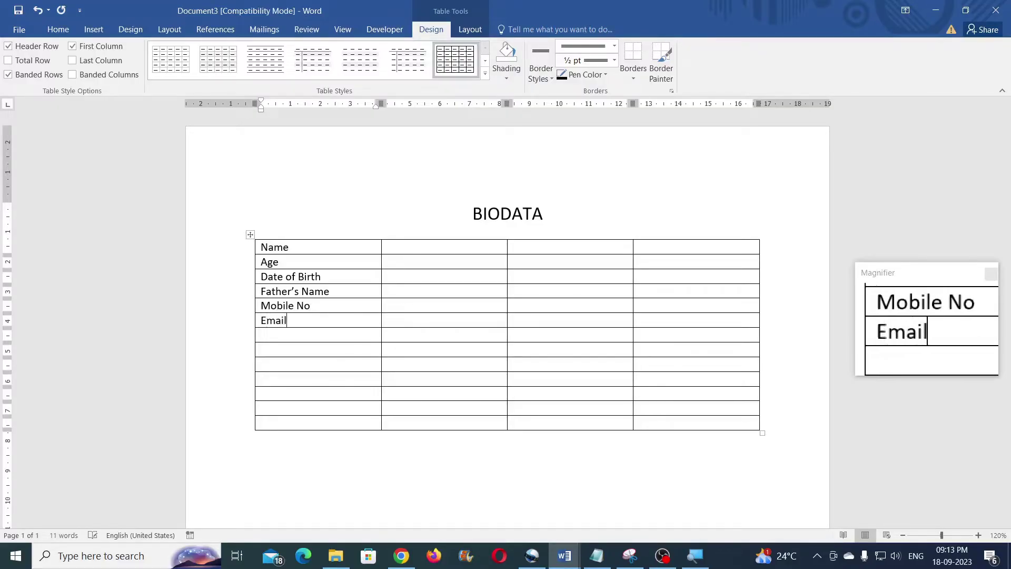
{"action": "type", "text": " ID"}
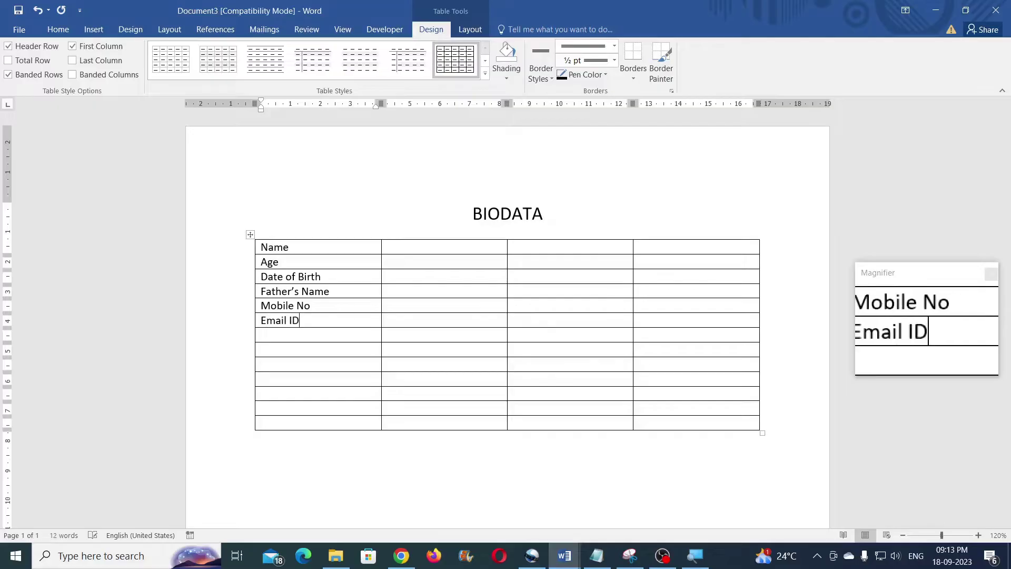
Enter the labels Address and Gender in the seventh and eighth rows of the first column.
{"action": "left_click", "coordinate": [262, 335]}
{"action": "type", "text": "Address"}
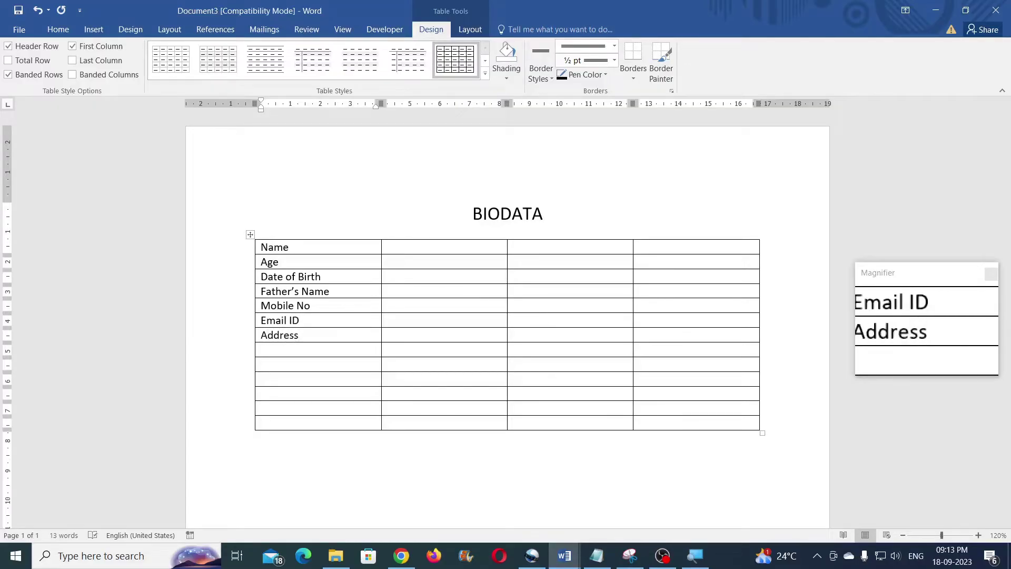
{"action": "left_click", "coordinate": [262, 349]}
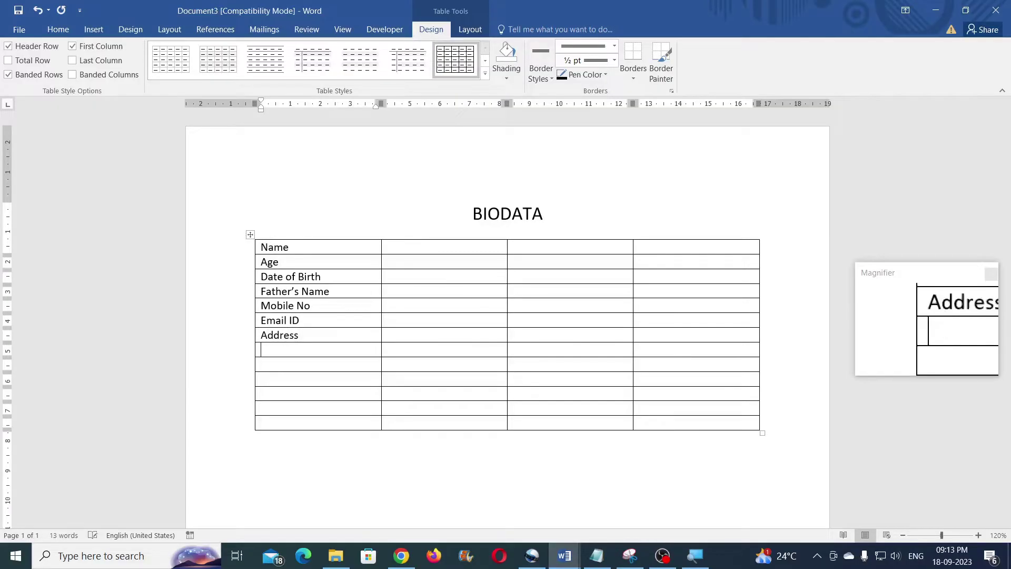
{"action": "type", "text": "Gende"}
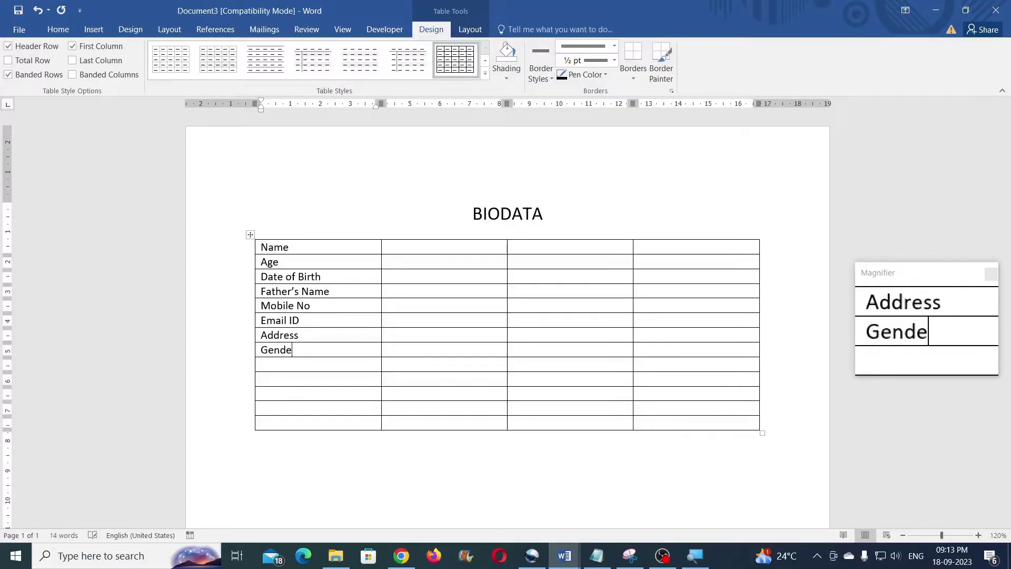
{"action": "type", "text": "r"}
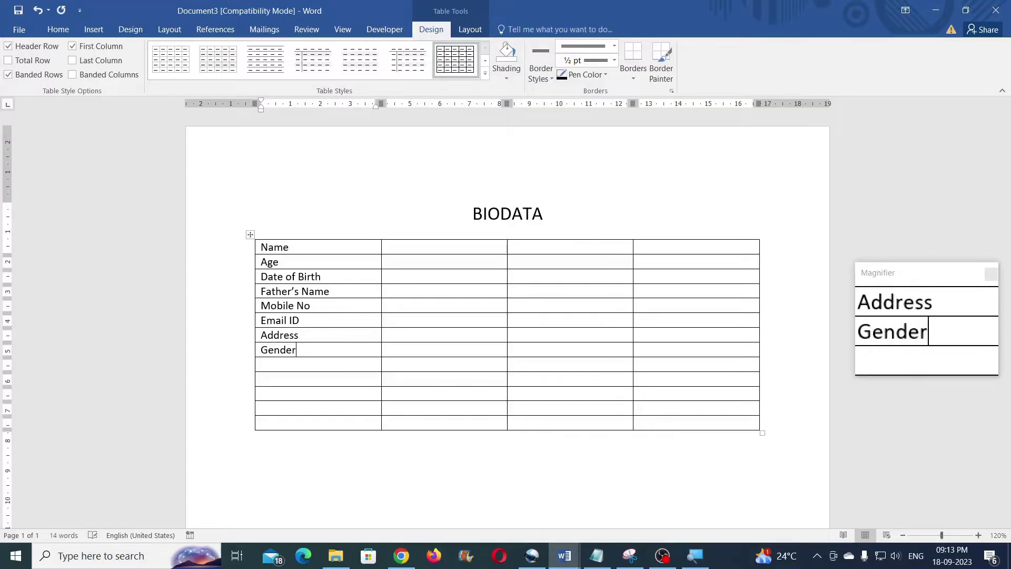
Enter the labels Marital Status and Nationality in the ninth and tenth rows of the first column.
{"action": "left_click", "coordinate": [262, 363]}
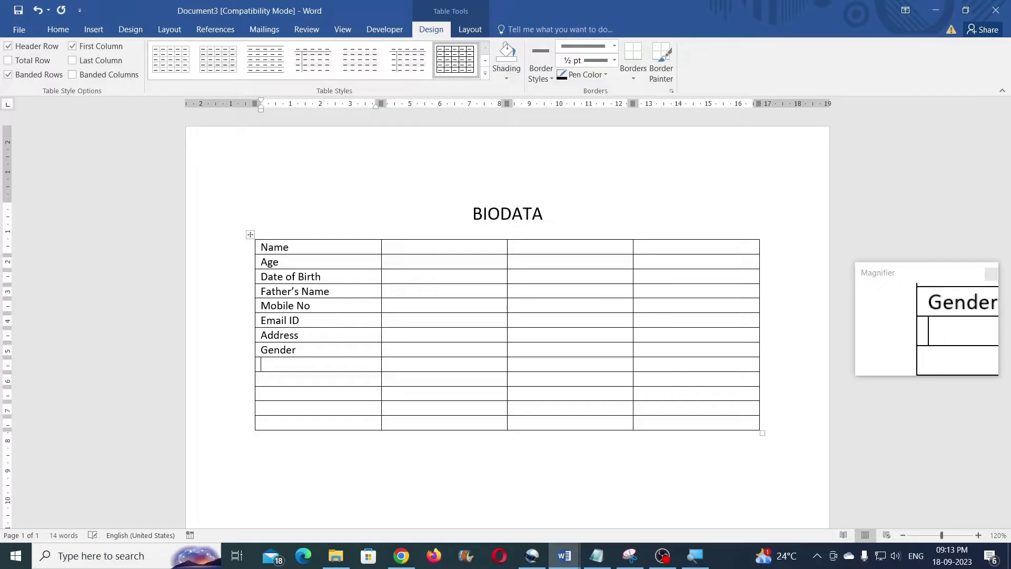
{"action": "type", "text": "Marital"}
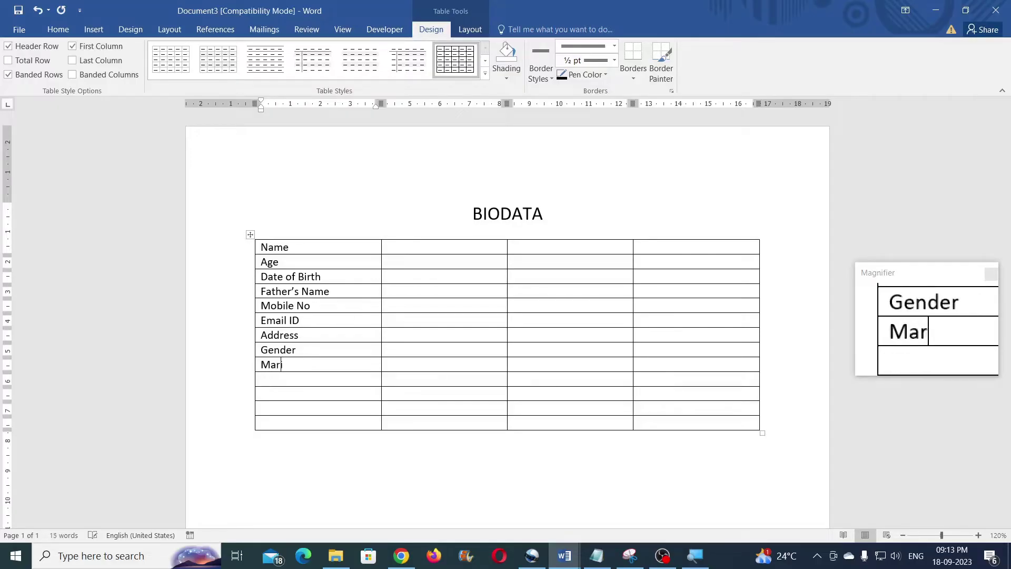
{"action": "type", "text": " Status"}
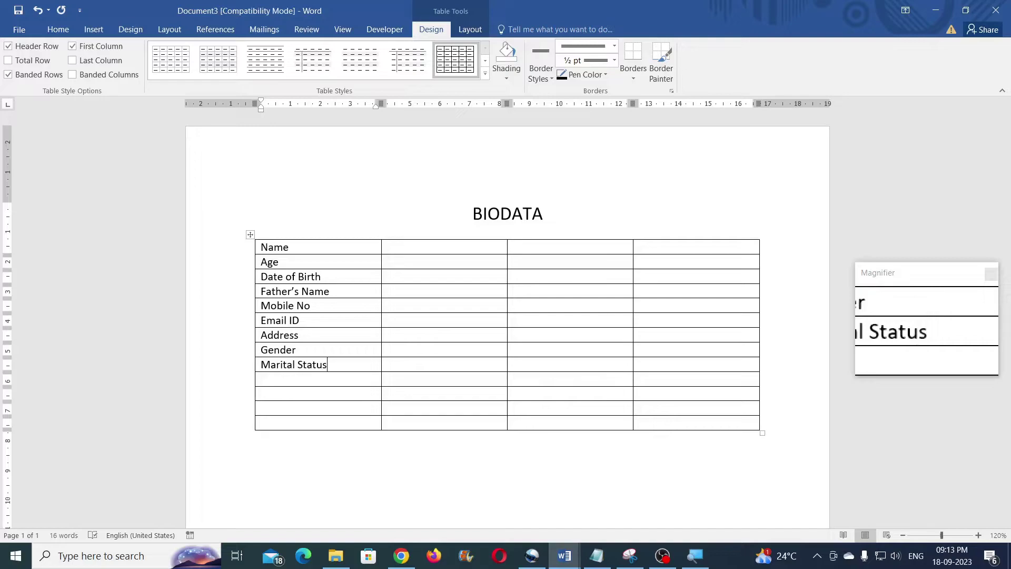
{"action": "left_click", "coordinate": [262, 378]}
{"action": "type", "text": "Na"}
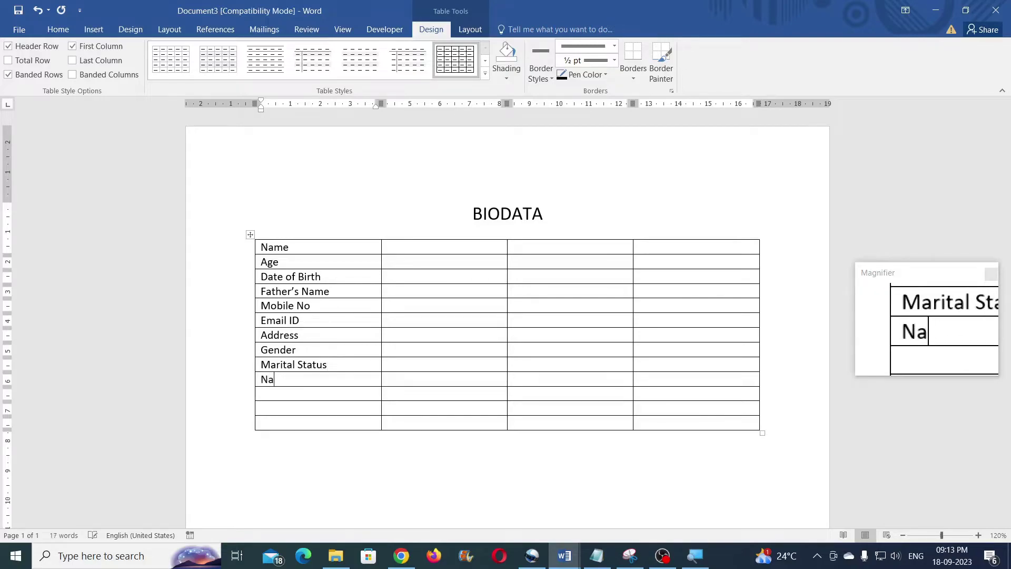
{"action": "type", "text": "tionality"}
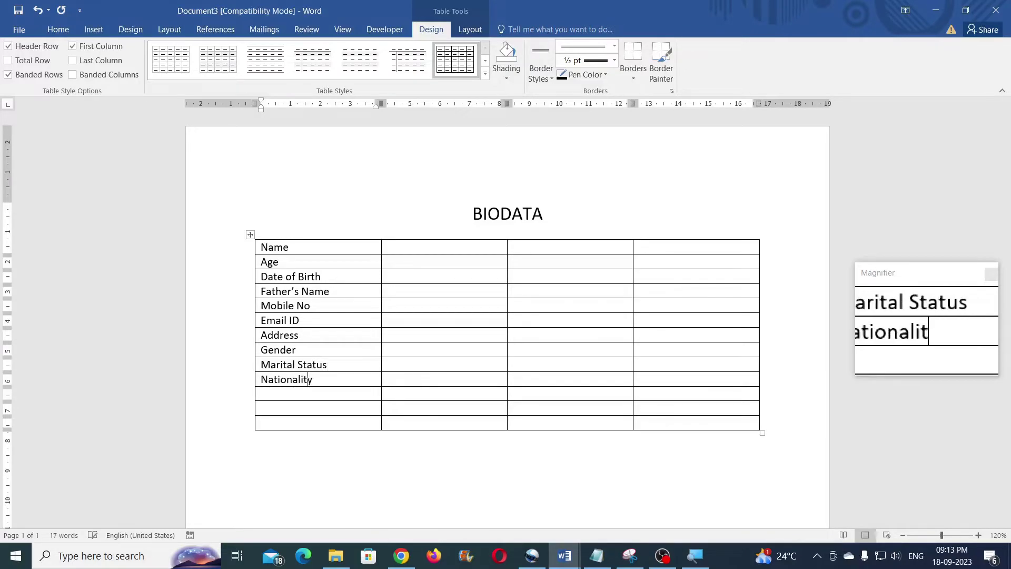
Add the labels Religion, Category and Languages Known in the last three rows of the first column.
{"action": "left_click", "coordinate": [262, 394]}
{"action": "type", "text": "R"}
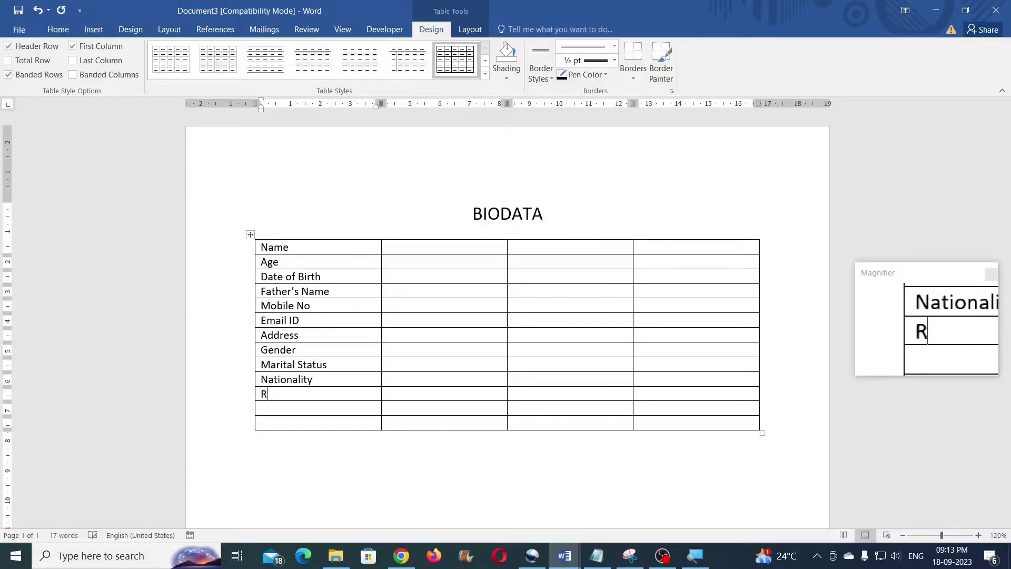
{"action": "type", "text": "eligion"}
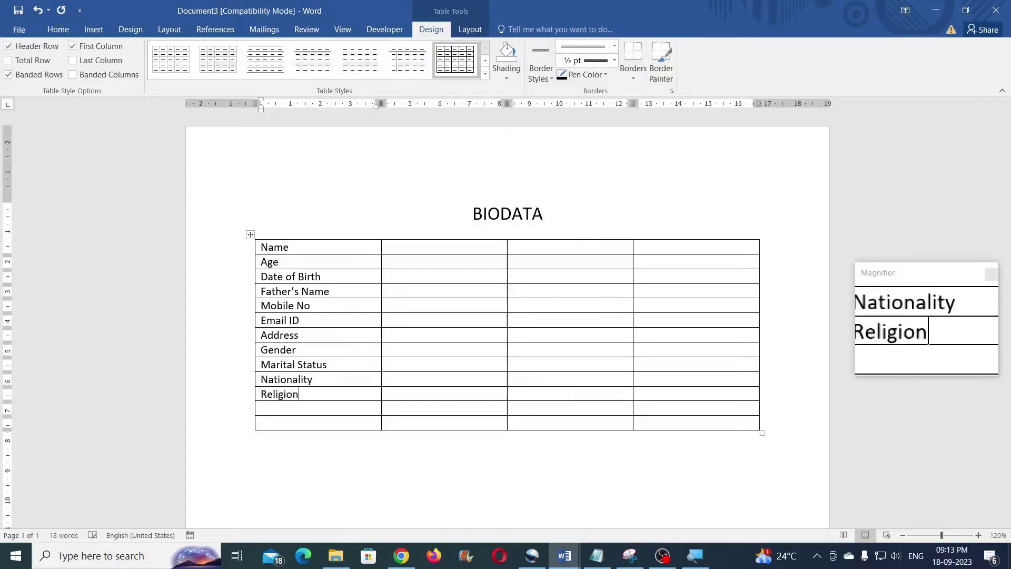
{"action": "left_click", "coordinate": [262, 409]}
{"action": "type", "text": "G"}
{"action": "key", "text": "BackSpace"}
{"action": "type", "text": "Category"}
{"action": "left_click", "coordinate": [264, 423]}
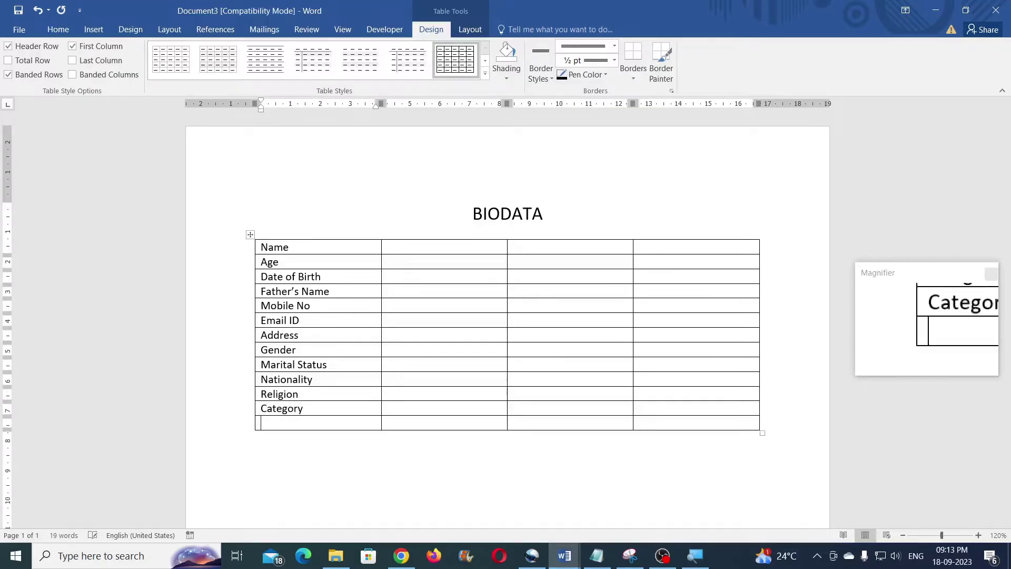
{"action": "type", "text": "Langua"}
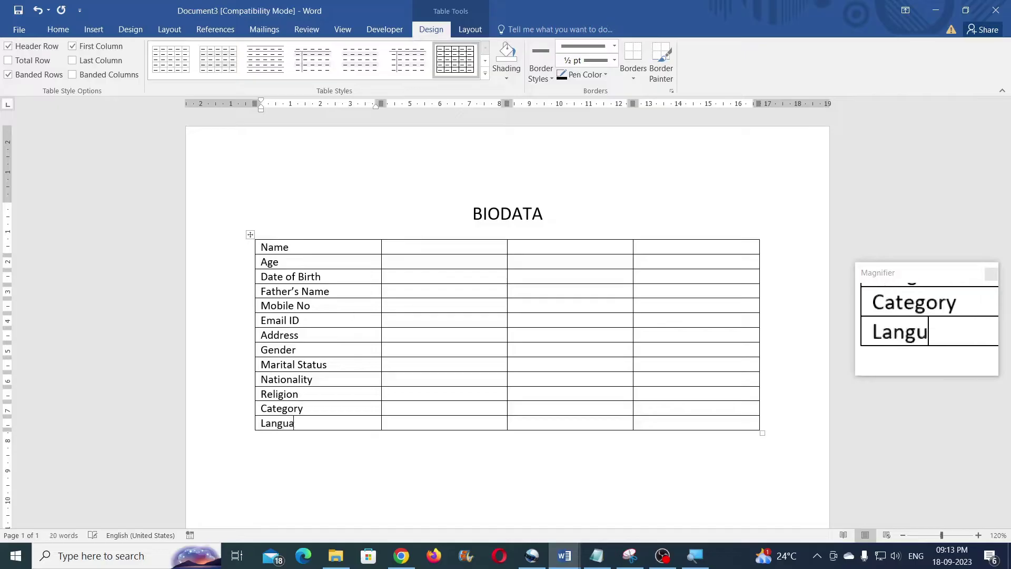
{"action": "type", "text": "ges Known"}
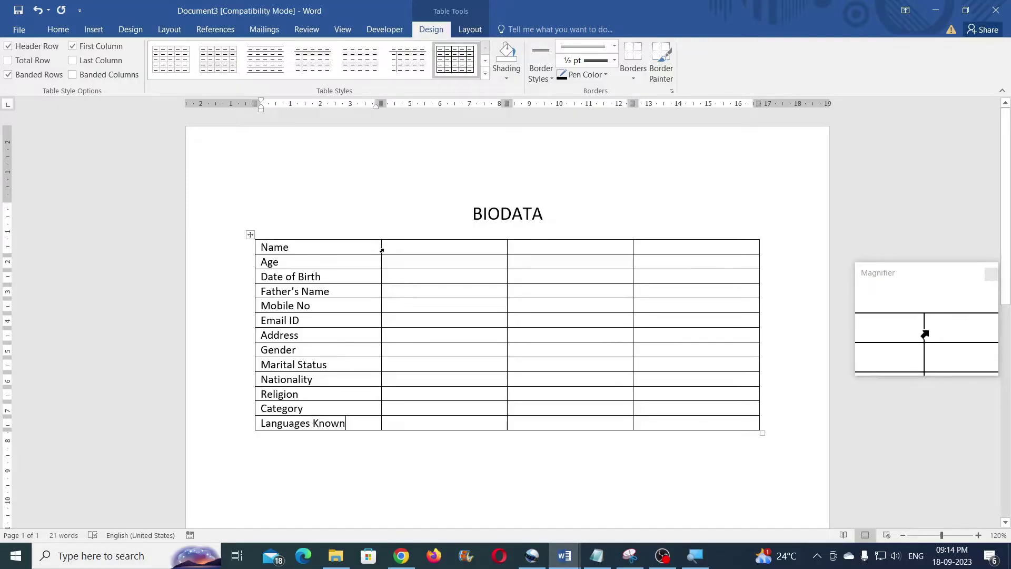
Narrow the first column to just fit its longest label and enter a colon in the Name row's second cell.
{"action": "left_click_drag", "start_coordinate": [381, 248], "coordinate": [366, 247]}
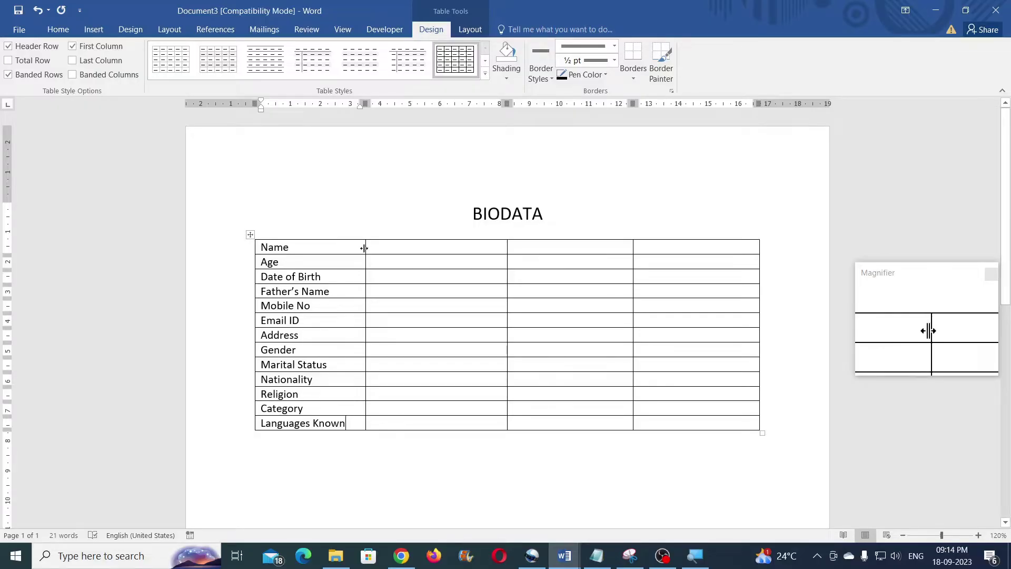
{"action": "left_click_drag", "start_coordinate": [364, 248], "coordinate": [357, 249]}
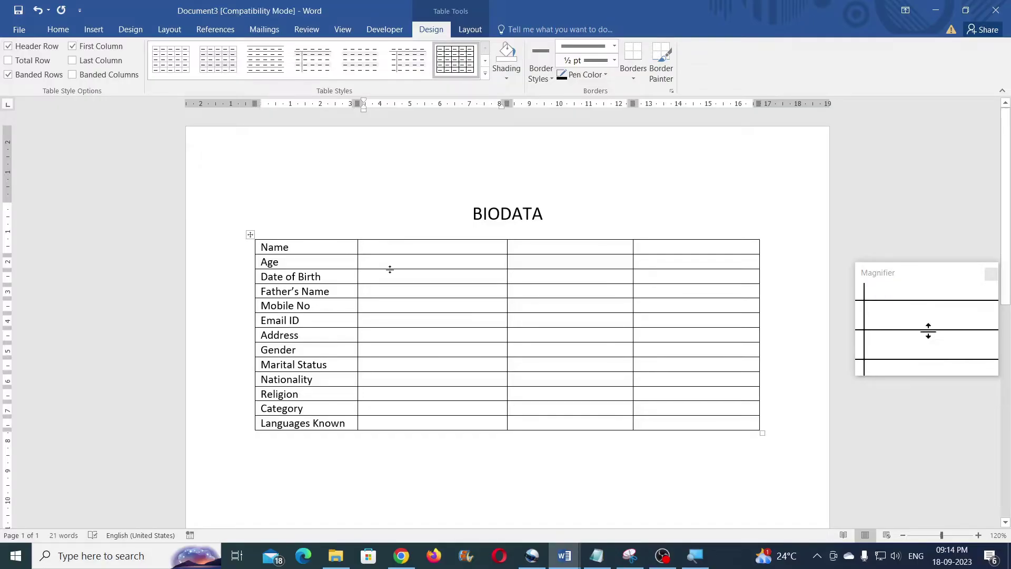
{"action": "type", "text": ":"}
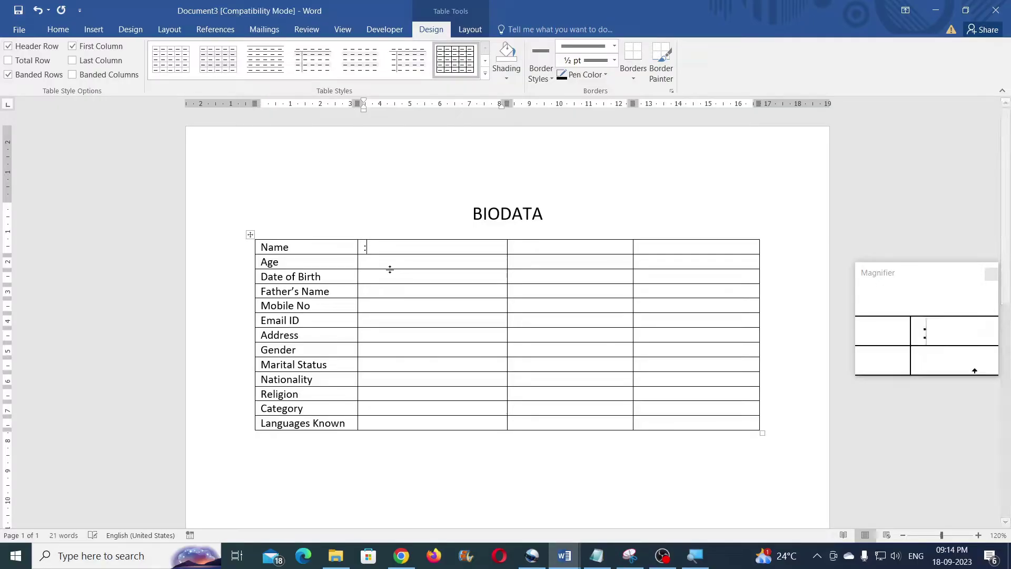
Copy the colon into all remaining cells of the second column, from Age down to Languages Known.
{"action": "double_click", "coordinate": [364, 248]}
{"action": "left_click_drag", "start_coordinate": [364, 249], "coordinate": [361, 253]}
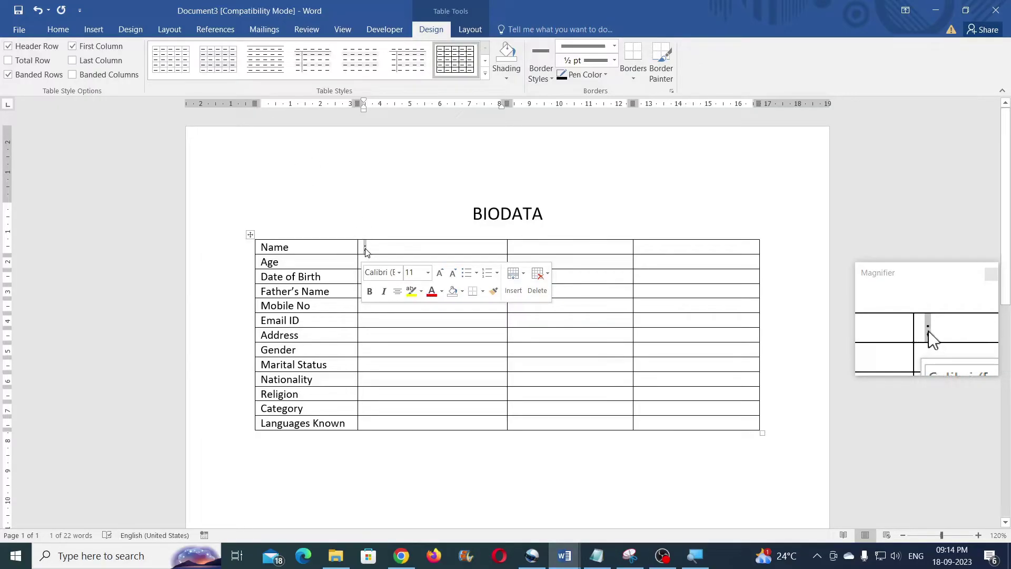
{"action": "right_click", "coordinate": [366, 248]}
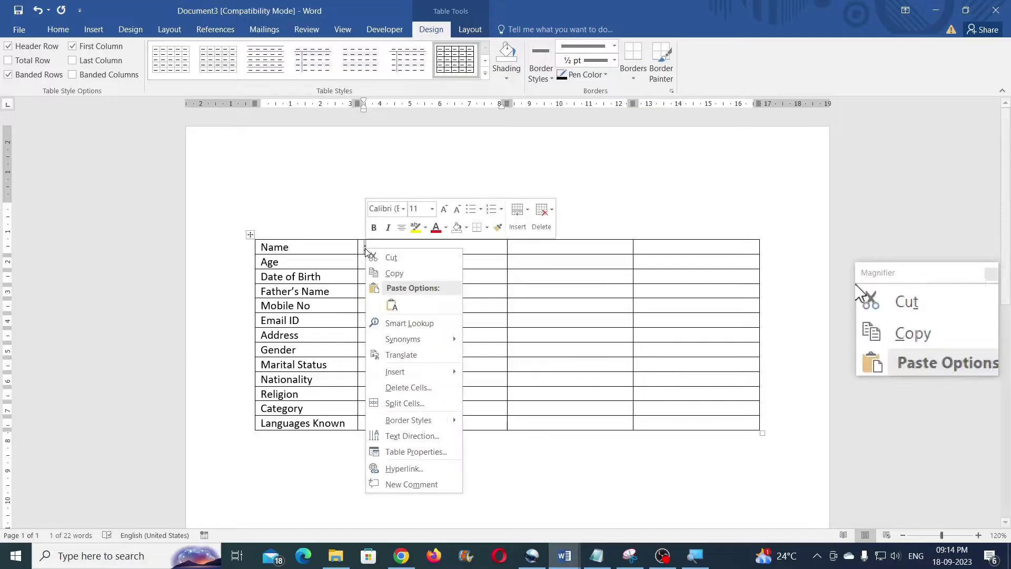
{"action": "left_click", "coordinate": [392, 273]}
{"action": "left_click_drag", "start_coordinate": [381, 267], "coordinate": [391, 416]}
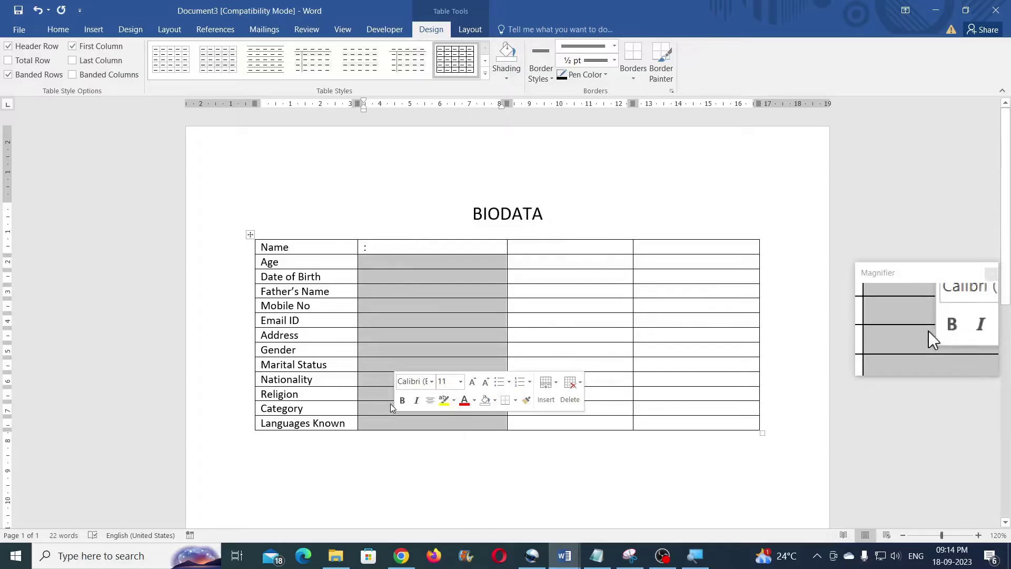
{"action": "right_click", "coordinate": [387, 403]}
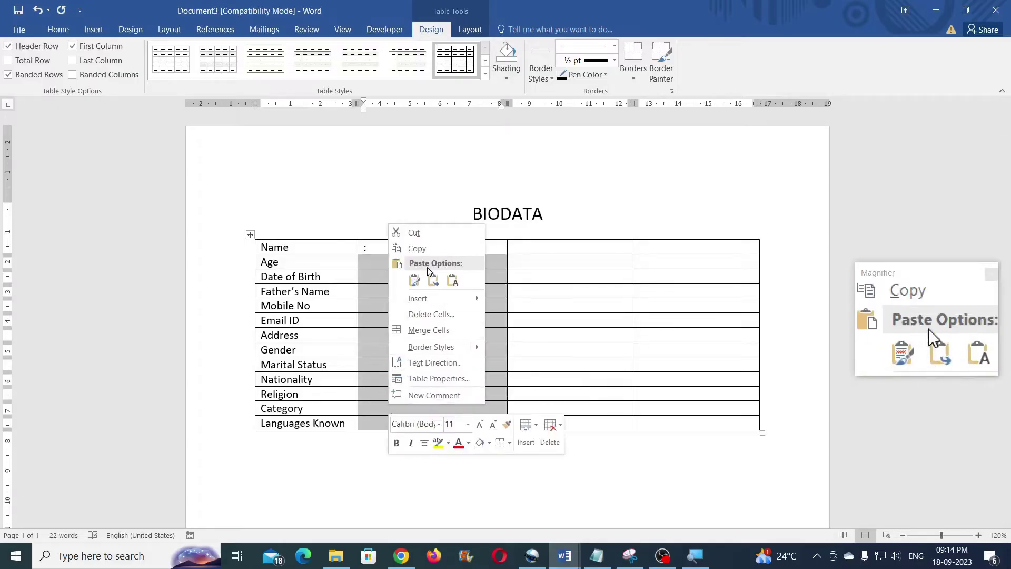
{"action": "left_click", "coordinate": [413, 281]}
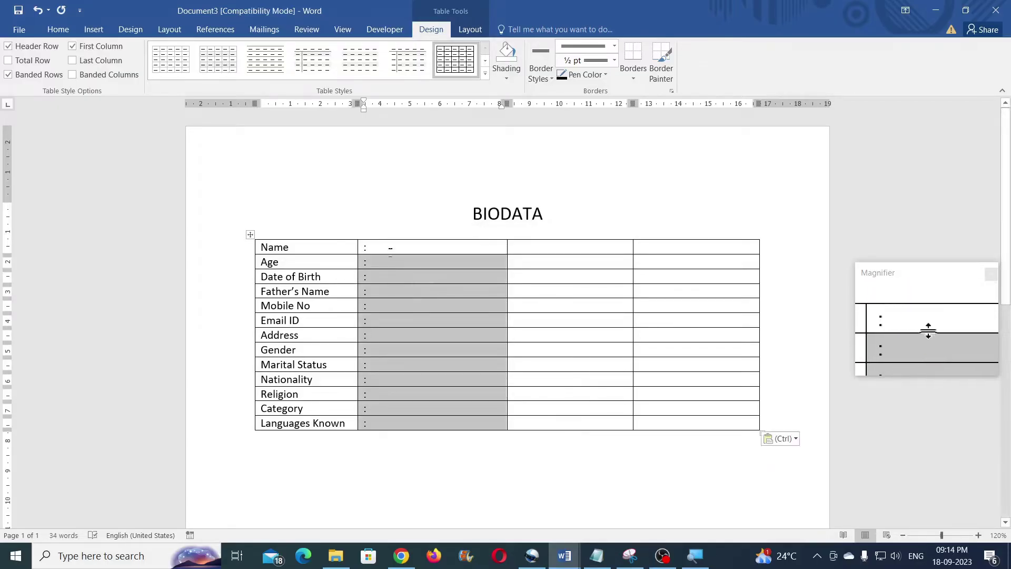
Narrow the second column so that it just fits the colons.
{"action": "left_click", "coordinate": [390, 251]}
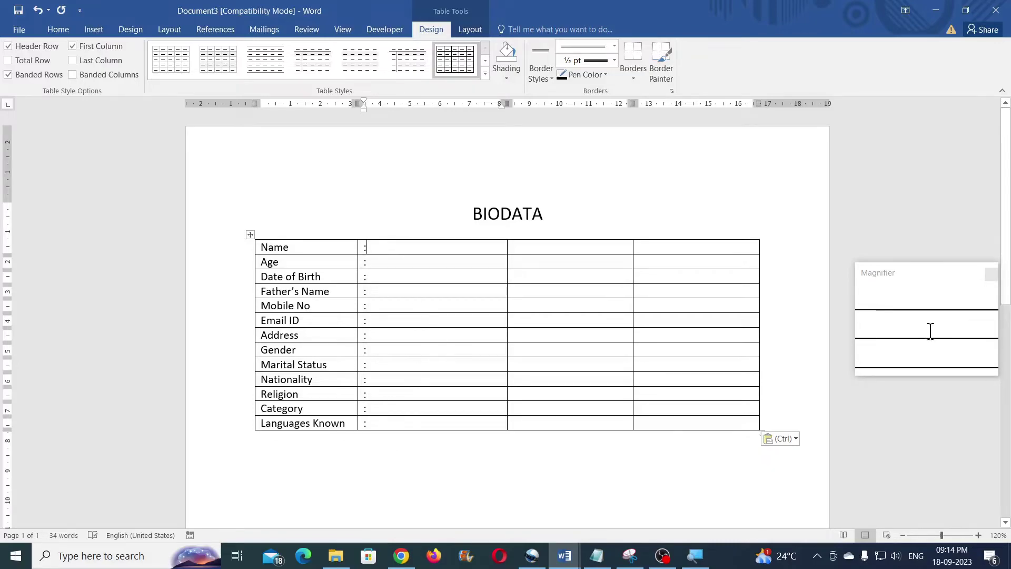
{"action": "mouse_move", "coordinate": [357, 246]}
{"action": "left_mouse_down"}
{"action": "mouse_move", "coordinate": [380, 246]}
{"action": "mouse_move", "coordinate": [347, 253]}
{"action": "mouse_move", "coordinate": [358, 255]}
{"action": "left_mouse_up"}
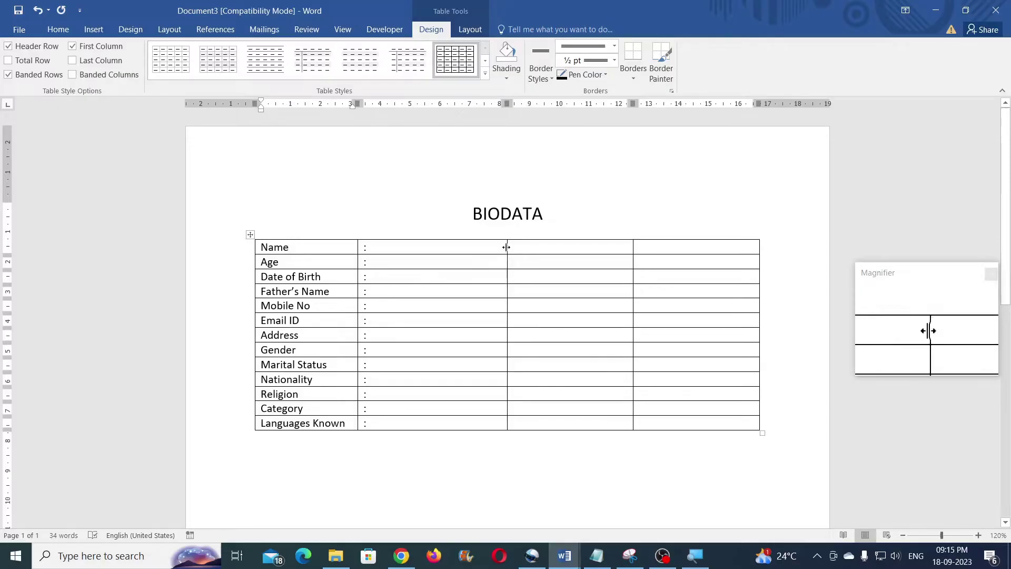
{"action": "left_click_drag", "start_coordinate": [506, 247], "coordinate": [373, 243]}
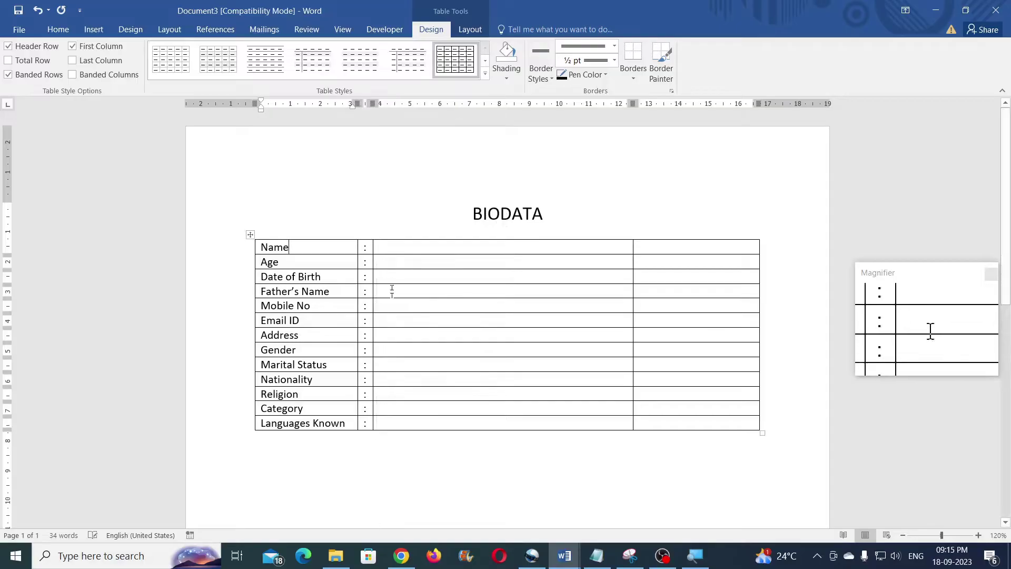
Copy the third-column details, from Name to Languages Known, out of the BIODATA Simple document's table.
{"action": "left_click", "coordinate": [409, 248]}
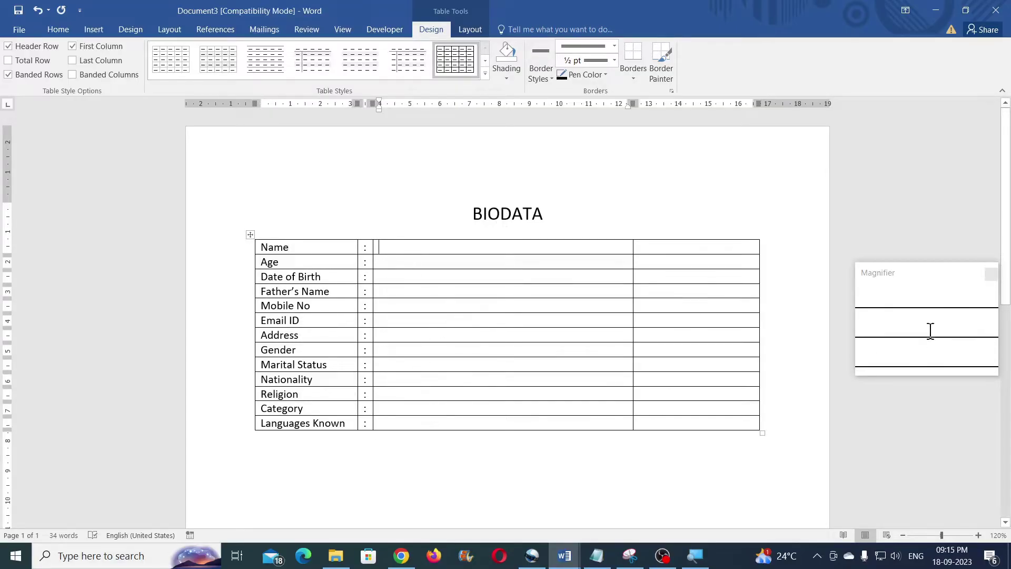
{"action": "mouse_move", "coordinate": [564, 556]}
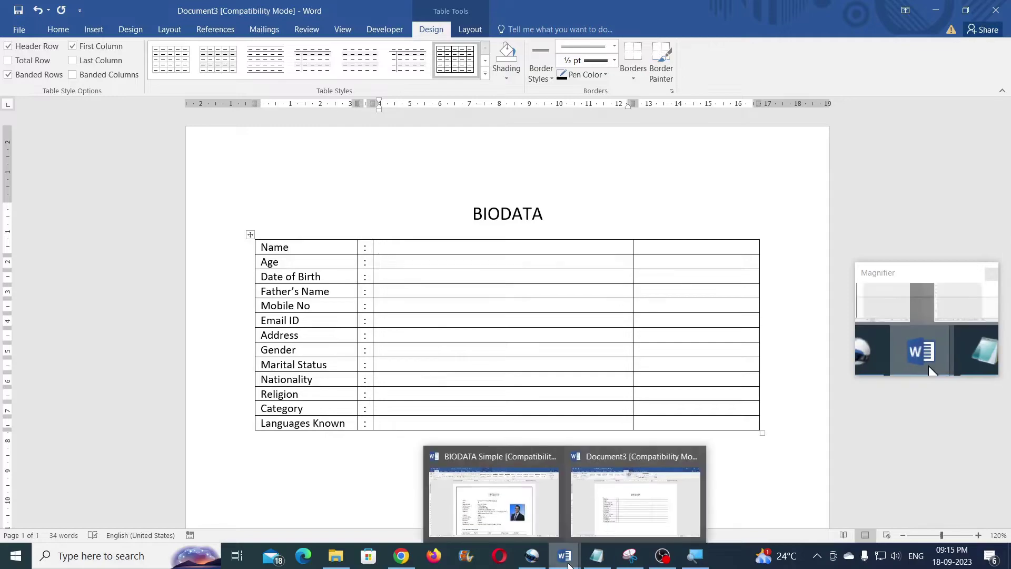
{"action": "left_click", "coordinate": [540, 498]}
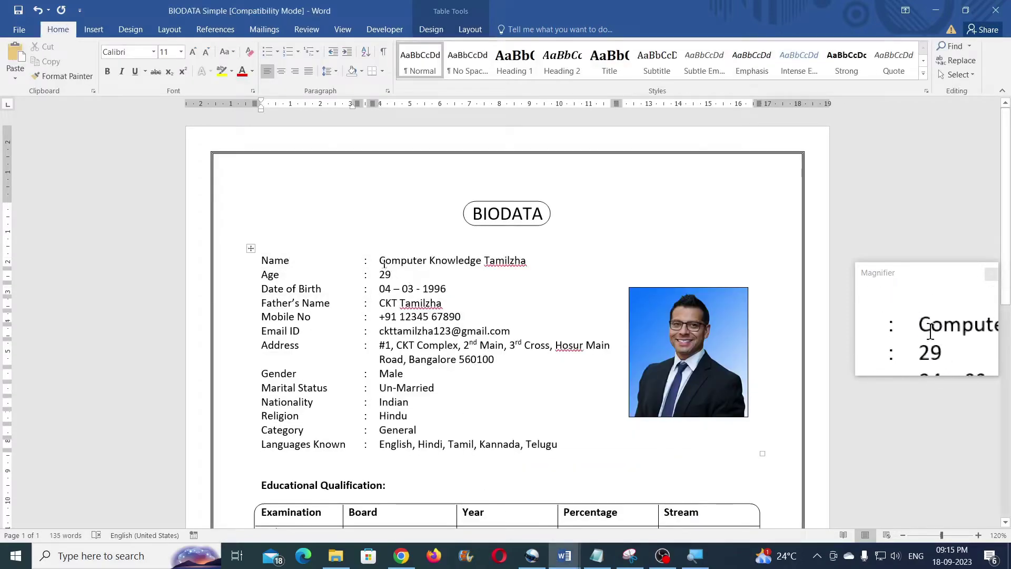
{"action": "left_click_drag", "start_coordinate": [381, 260], "coordinate": [449, 443]}
{"action": "right_click", "coordinate": [451, 348]}
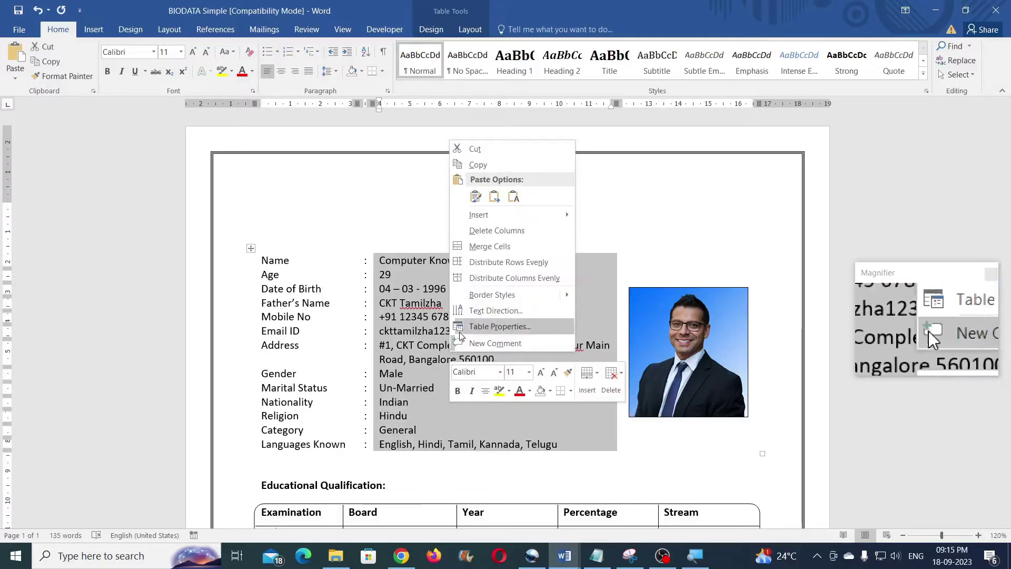
{"action": "left_click", "coordinate": [479, 166]}
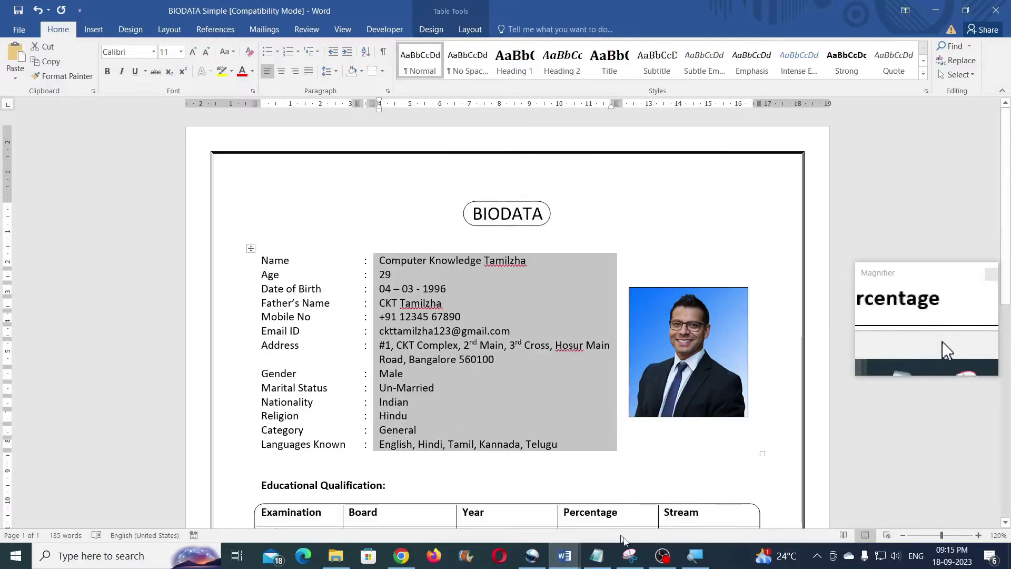
Paste the copied details over all rows of the third column in the Document3 table, keeping them aligned with the labels.
{"action": "mouse_move", "coordinate": [572, 559]}
{"action": "left_click", "coordinate": [639, 498]}
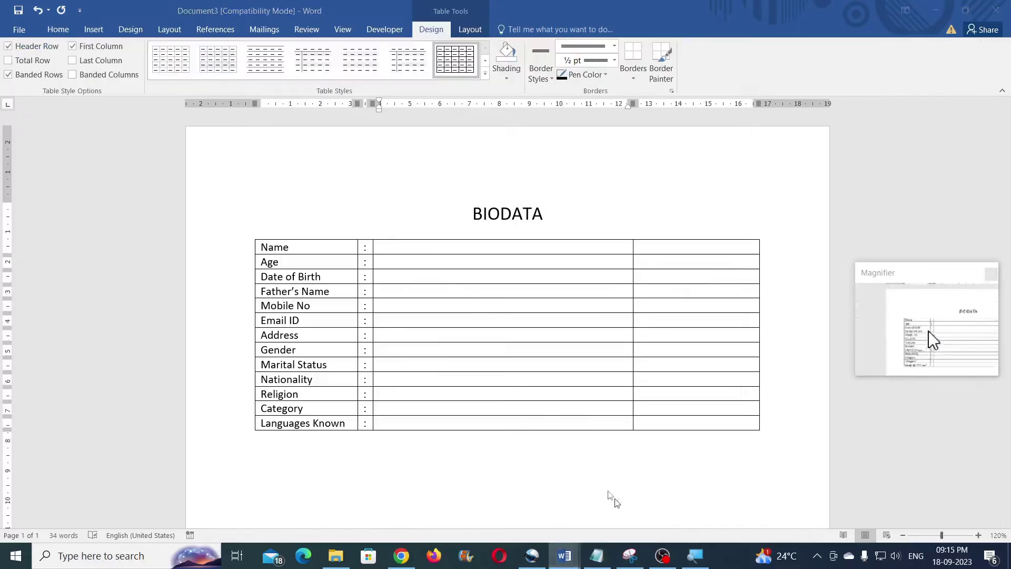
{"action": "left_click_drag", "start_coordinate": [409, 247], "coordinate": [409, 423]}
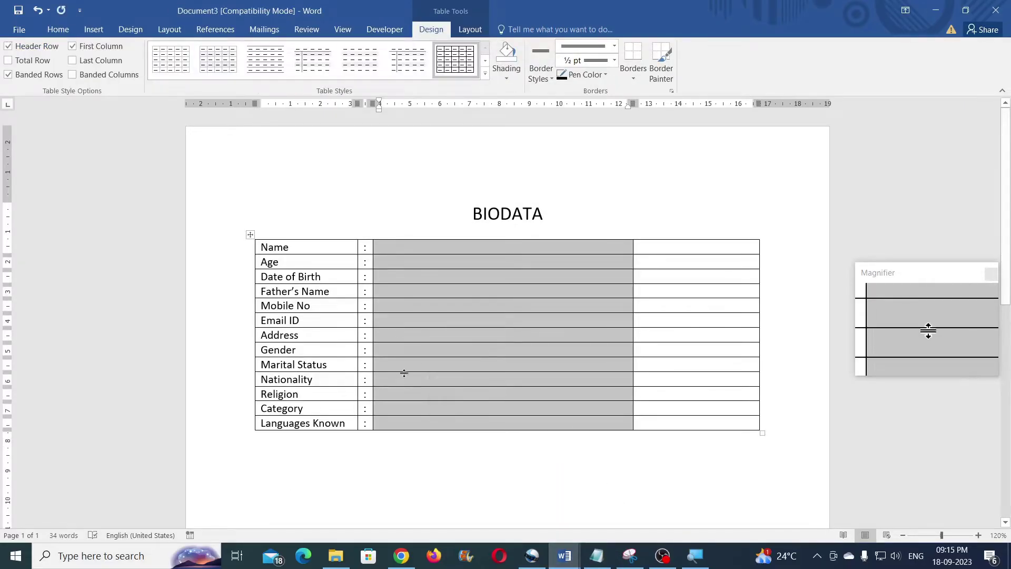
{"action": "key", "text": "ctrl+v"}
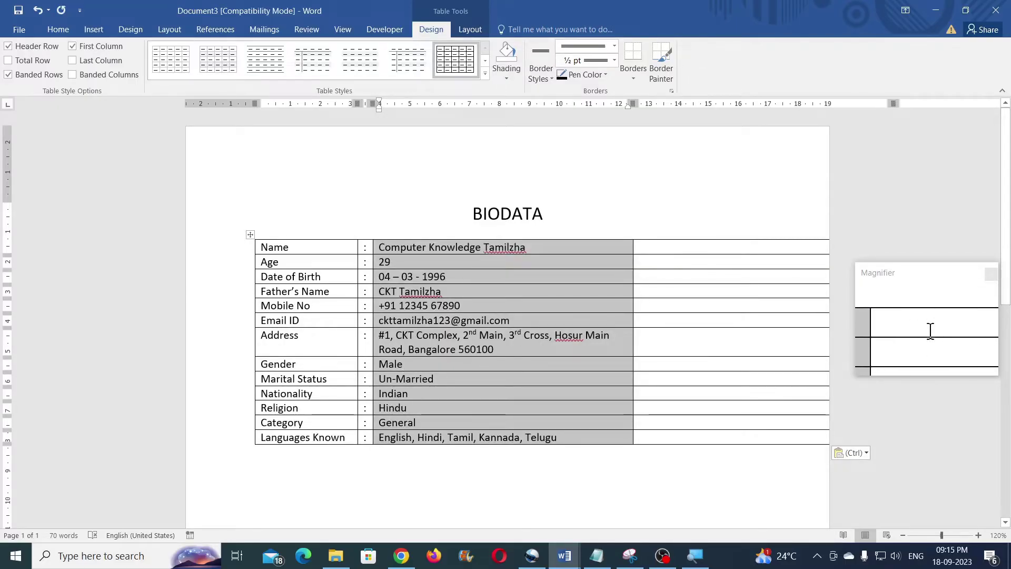
Fit the overflowing table to the page width with AutoFit Window.
{"action": "left_click", "coordinate": [643, 249]}
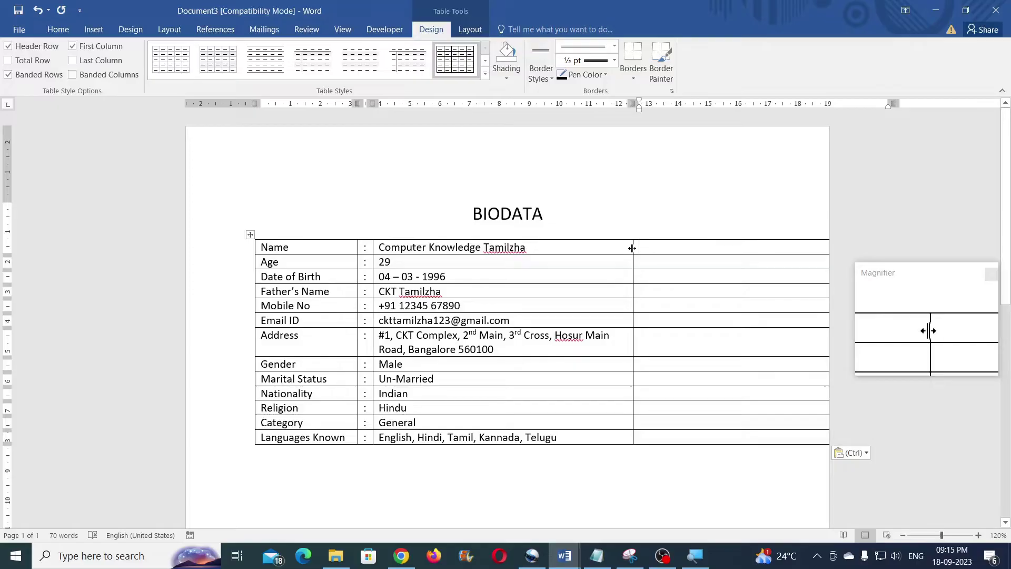
{"action": "left_click", "coordinate": [470, 31]}
{"action": "left_click", "coordinate": [401, 79]}
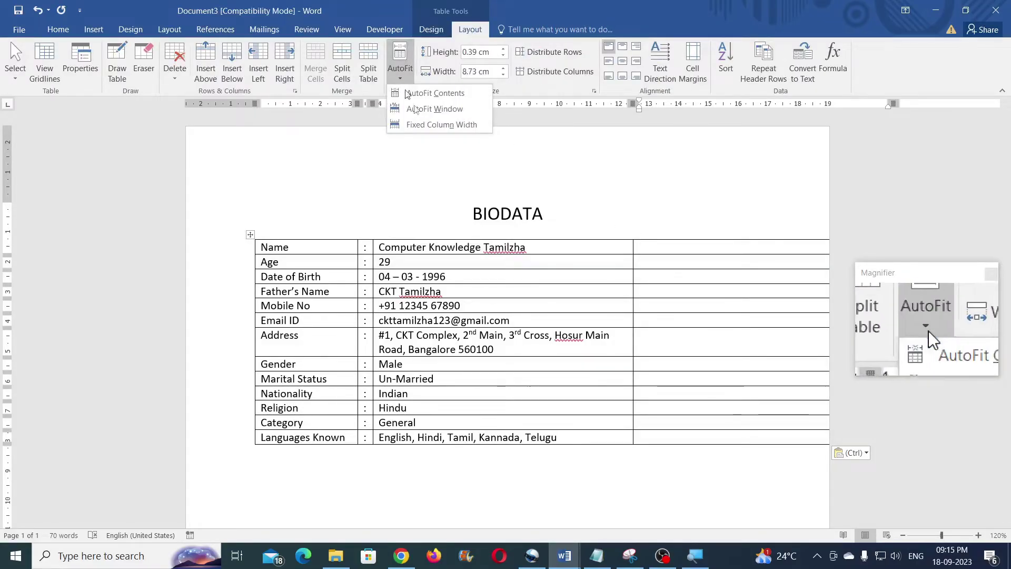
{"action": "left_click", "coordinate": [444, 109]}
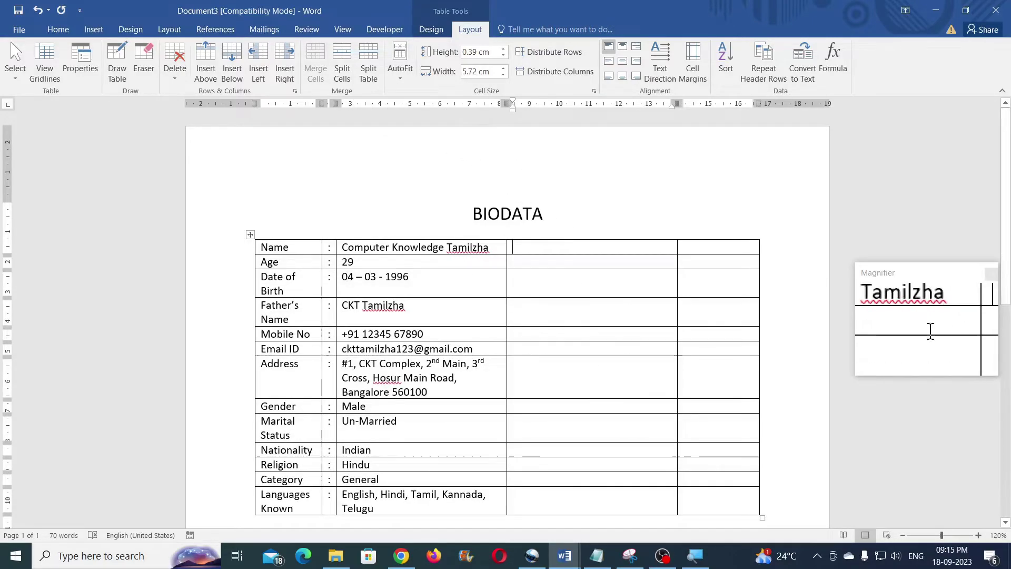
Delete the extra empty column at the far right end of the table.
{"action": "scroll", "coordinate": [411, 223], "scroll_direction": "down", "scroll_amount": 3}
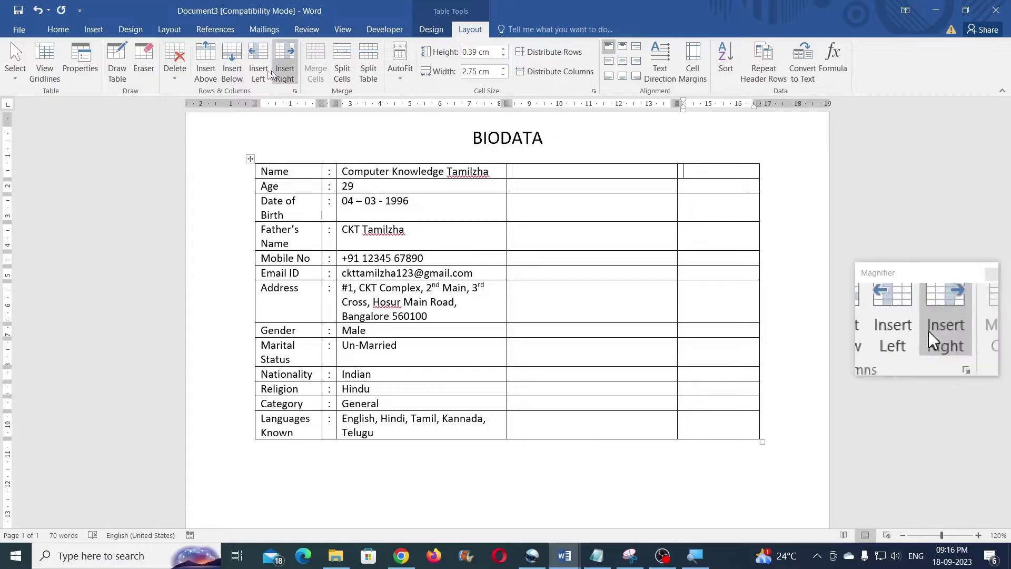
{"action": "left_click", "coordinate": [178, 81]}
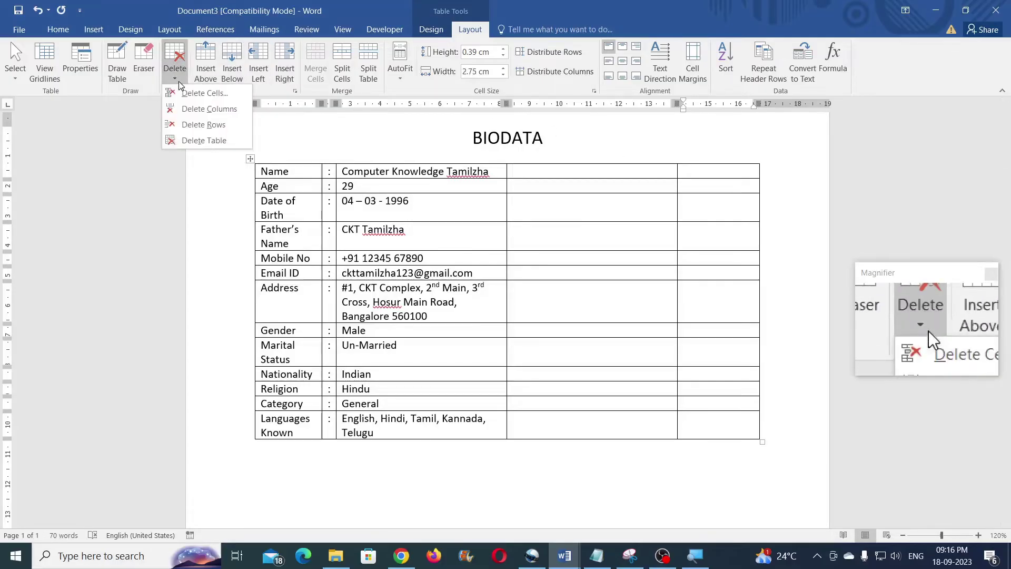
{"action": "left_click", "coordinate": [207, 109]}
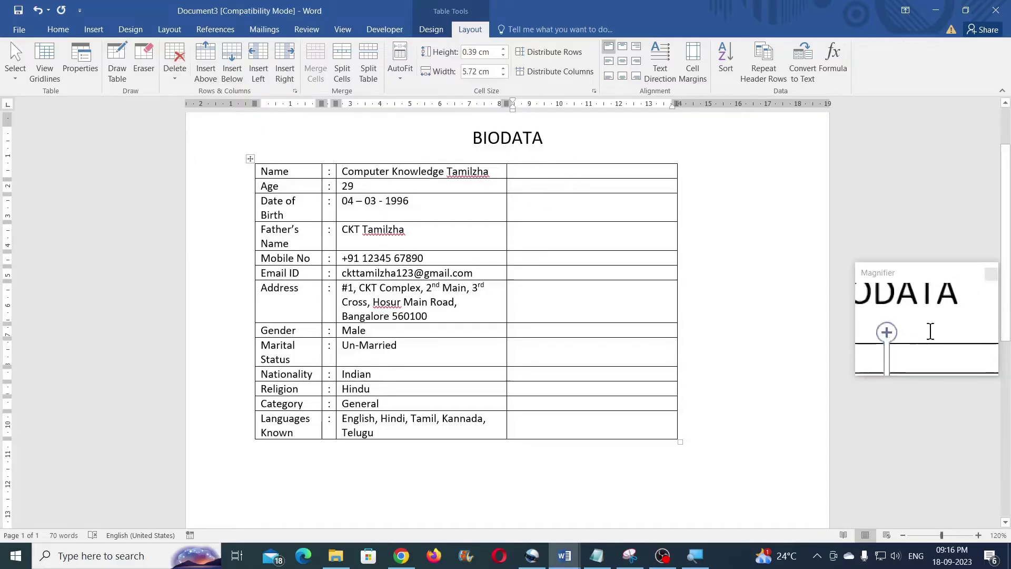
Fit the table to the page width with AutoFit Window and widen the label column so every label stays on one line.
{"action": "left_click", "coordinate": [399, 73]}
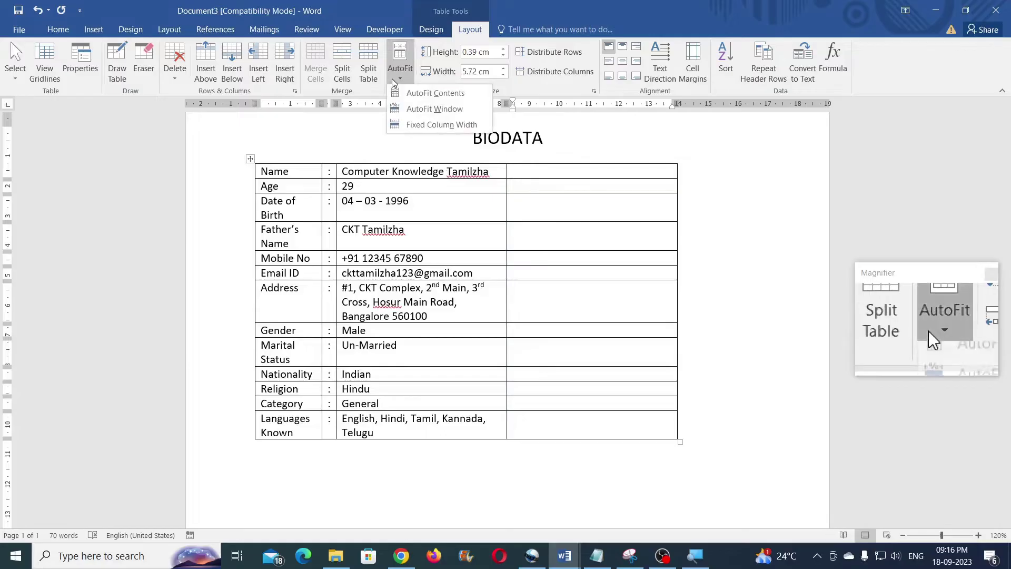
{"action": "left_click", "coordinate": [423, 110]}
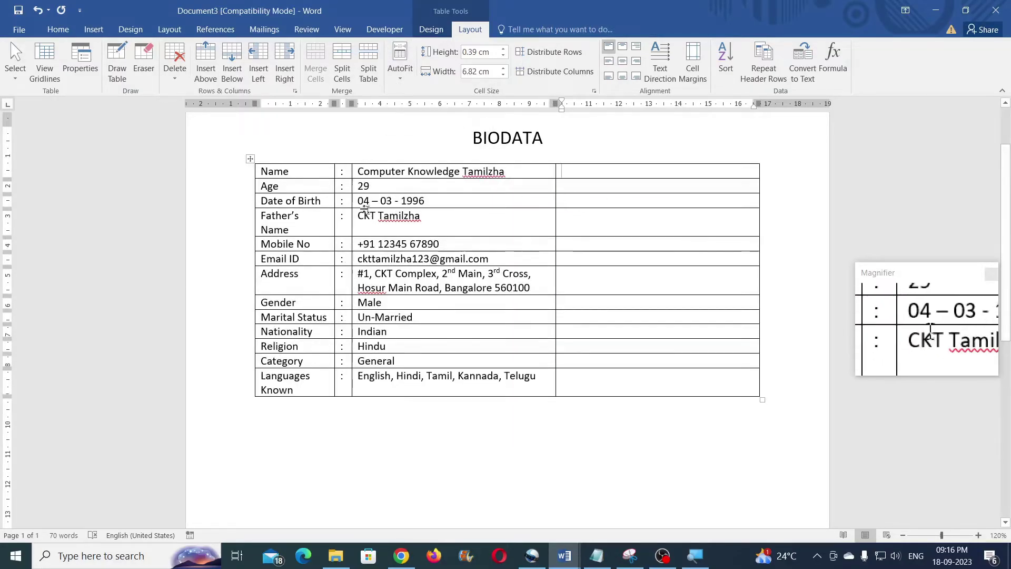
{"action": "mouse_move", "coordinate": [351, 175]}
{"action": "left_mouse_down"}
{"action": "mouse_move", "coordinate": [372, 174]}
{"action": "mouse_move", "coordinate": [357, 174]}
{"action": "left_mouse_up"}
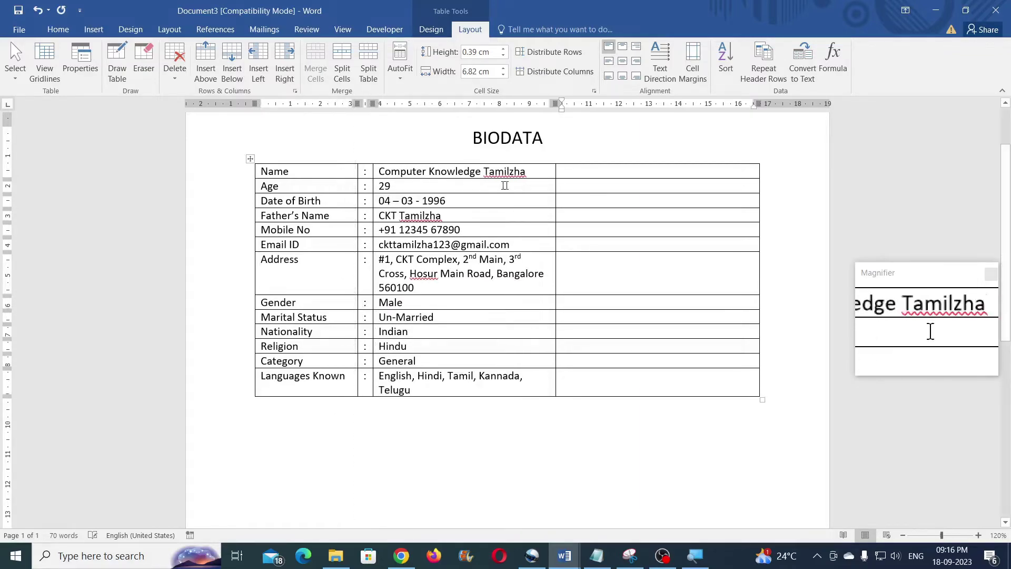
Widen the details column, checking against the BIODATA Simple sample, until the empty last column is about 4.7 cm wide.
{"action": "left_click", "coordinate": [556, 174]}
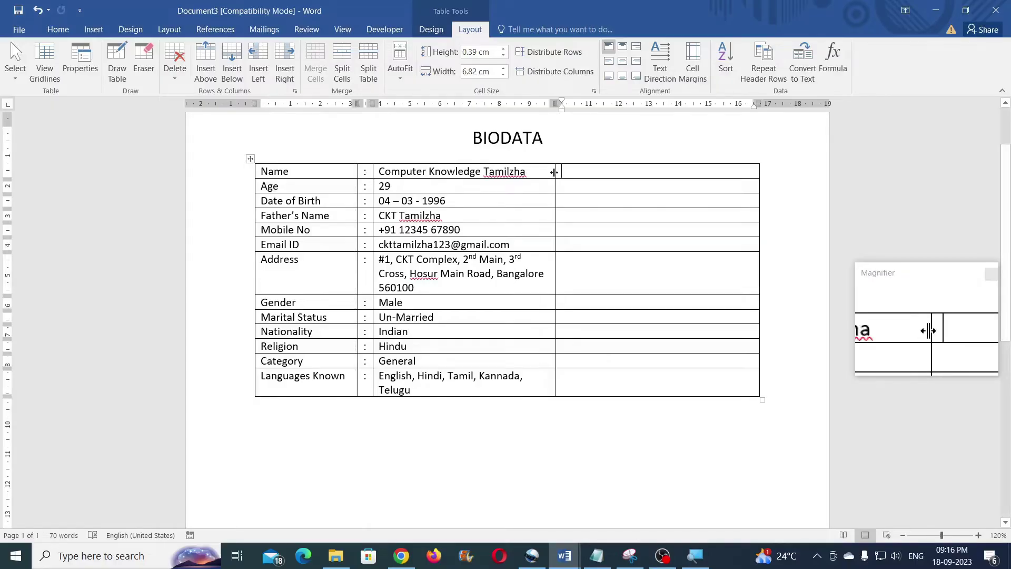
{"action": "left_click_drag", "start_coordinate": [556, 173], "coordinate": [586, 171]}
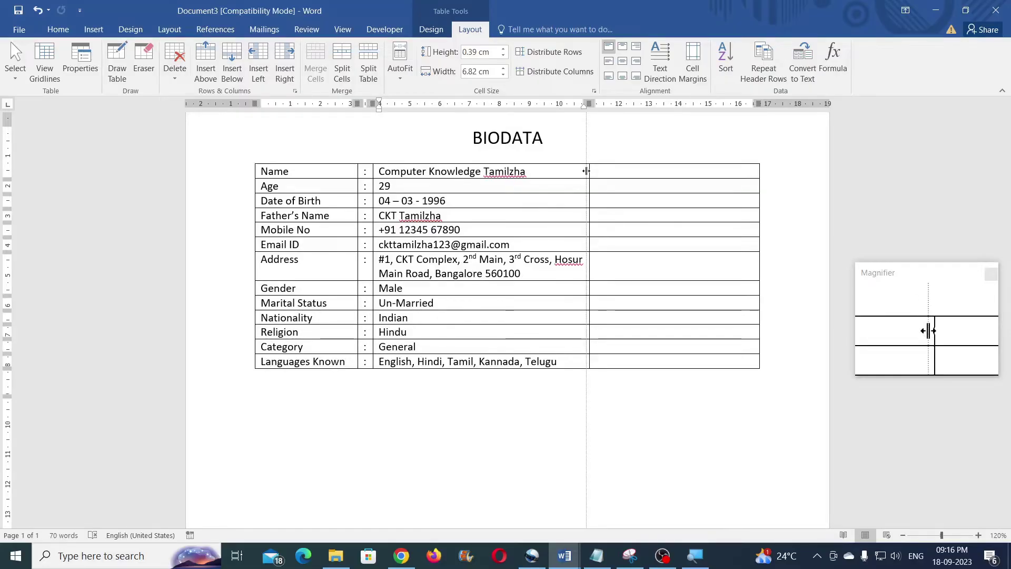
{"action": "left_click_drag", "start_coordinate": [586, 171], "coordinate": [589, 171]}
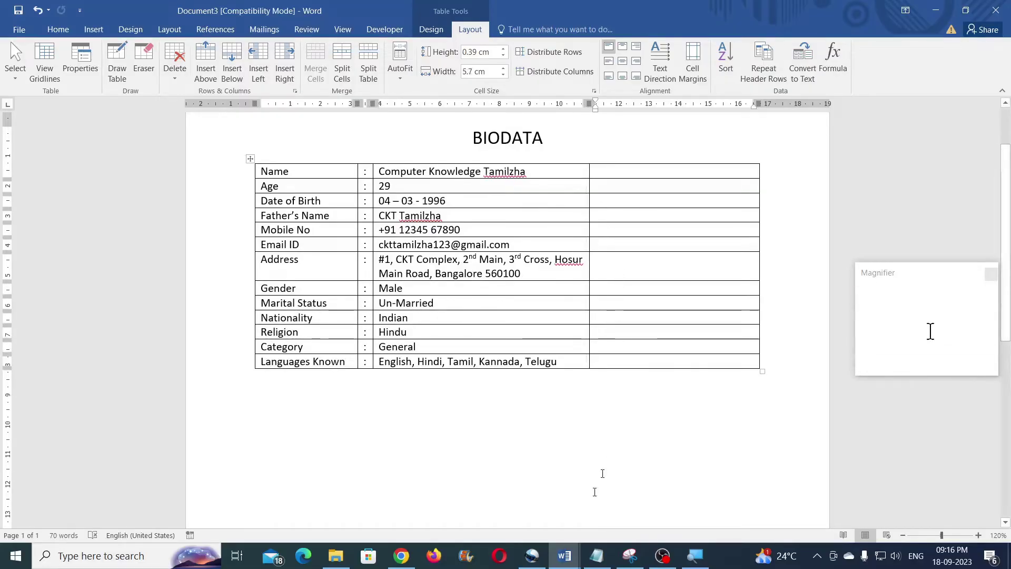
{"action": "mouse_move", "coordinate": [565, 565]}
{"action": "left_click", "coordinate": [494, 501]}
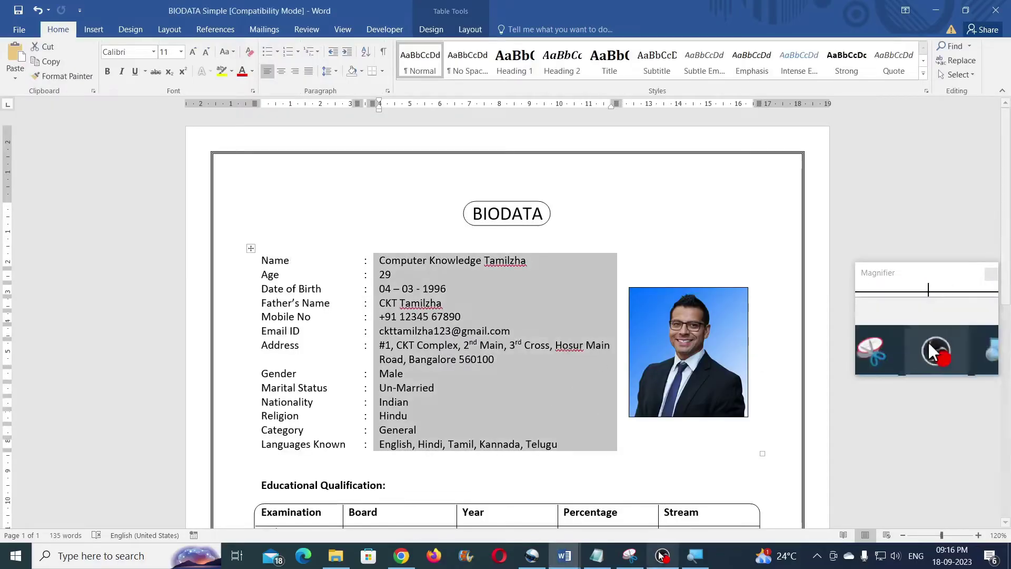
{"action": "mouse_move", "coordinate": [567, 557]}
{"action": "left_click", "coordinate": [643, 502]}
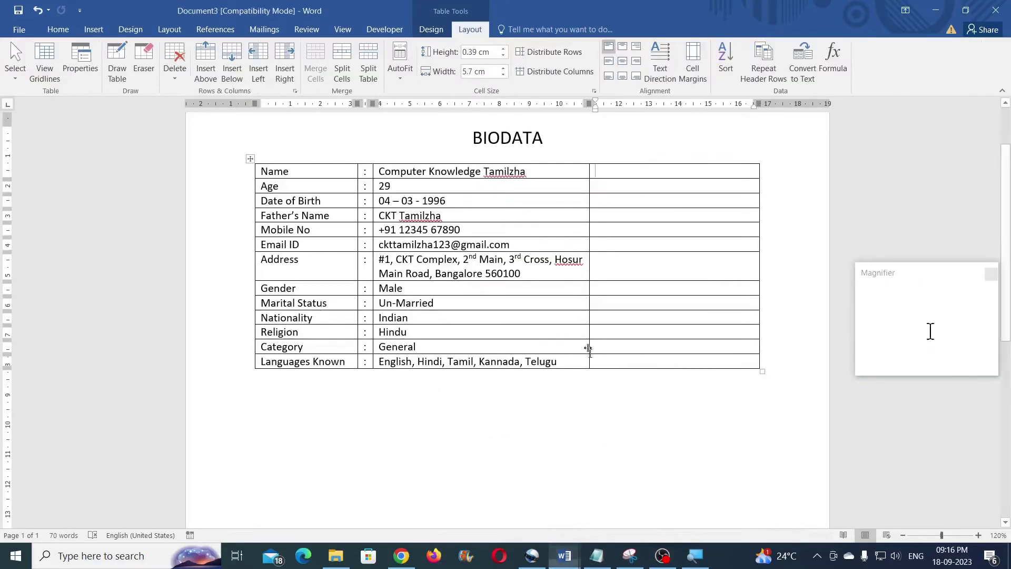
{"action": "left_click_drag", "start_coordinate": [589, 214], "coordinate": [618, 210]}
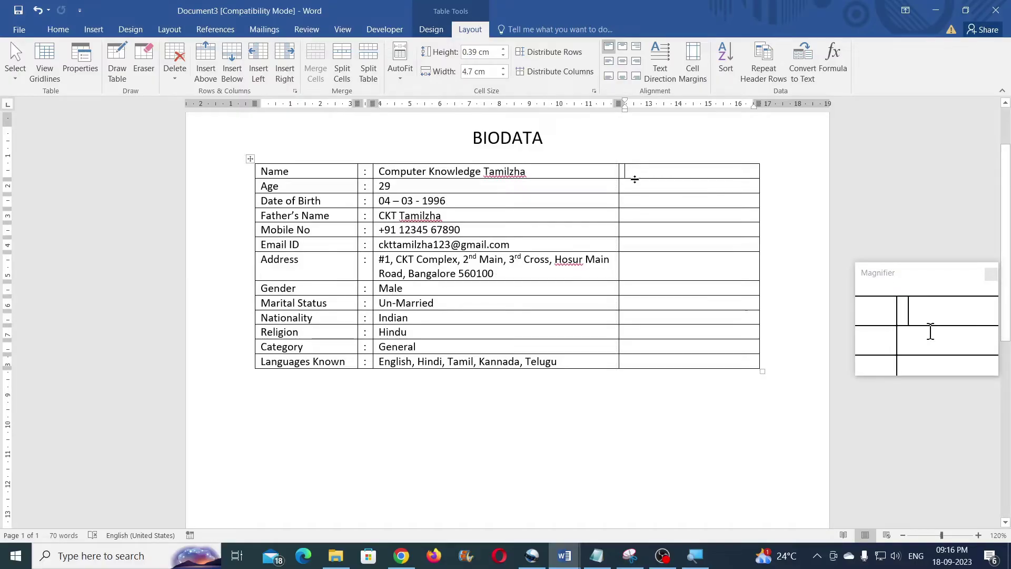
Merge all cells of the empty last column, from the Name row to the Languages Known row, into one cell.
{"action": "scroll", "coordinate": [640, 171], "scroll_direction": "up", "scroll_amount": 1}
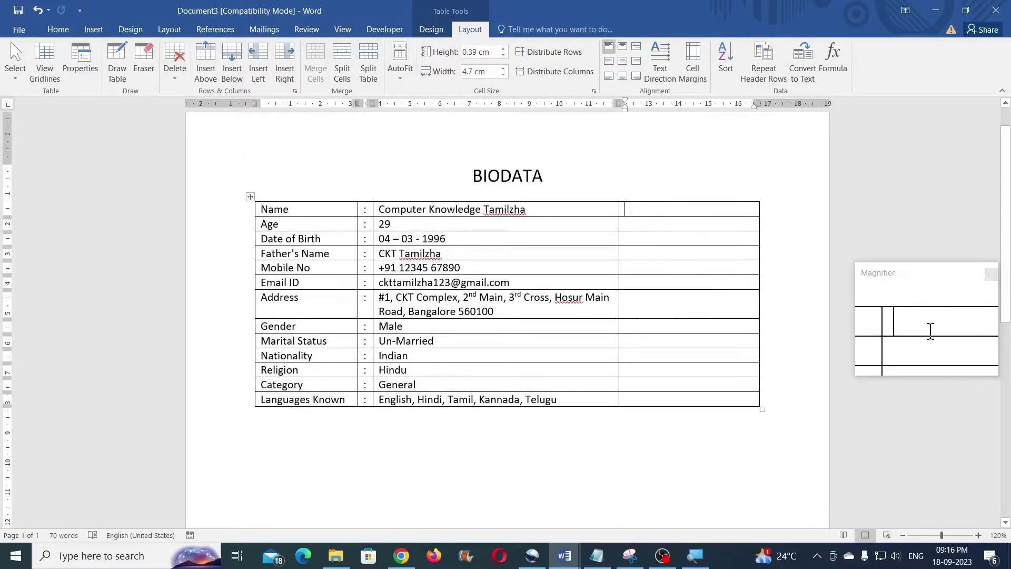
{"action": "left_click_drag", "start_coordinate": [643, 210], "coordinate": [659, 398]}
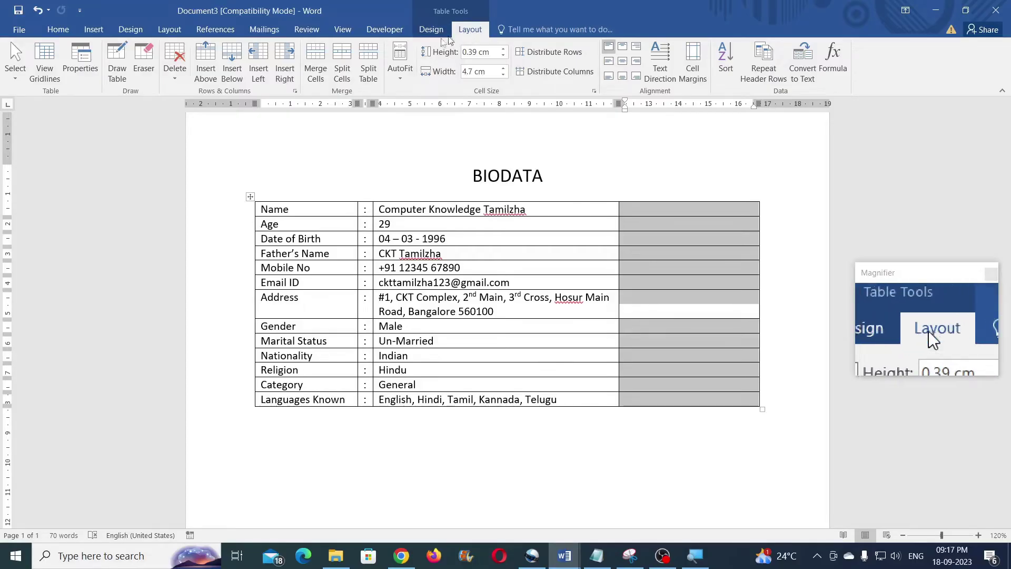
{"action": "left_click", "coordinate": [319, 70]}
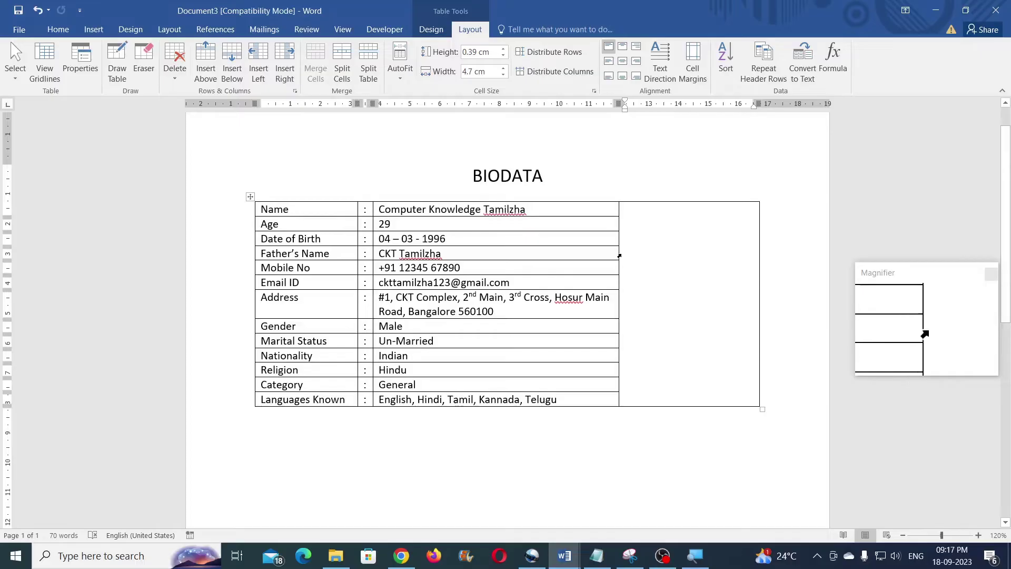
Insert the picture Resume Profile pic from the Computer Knowledge Tamilzha folder into the merged cell.
{"action": "left_click", "coordinate": [93, 28]}
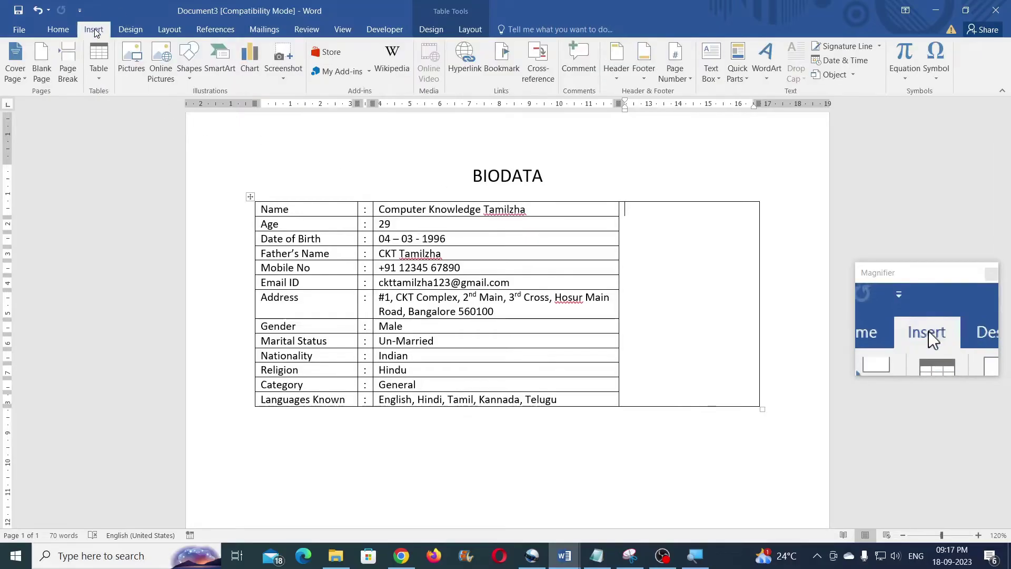
{"action": "left_click", "coordinate": [131, 58]}
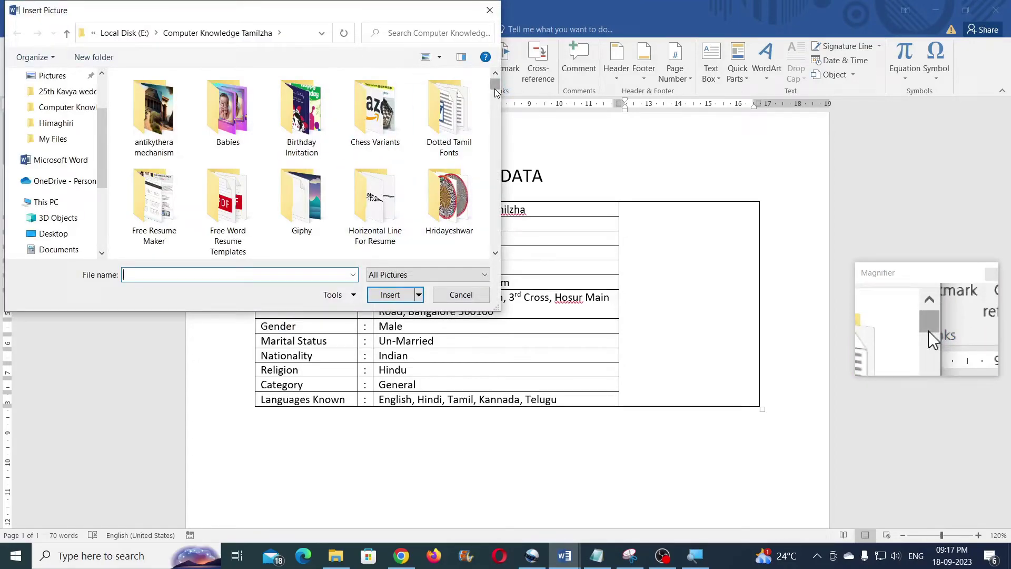
{"action": "double_click", "coordinate": [174, 196]}
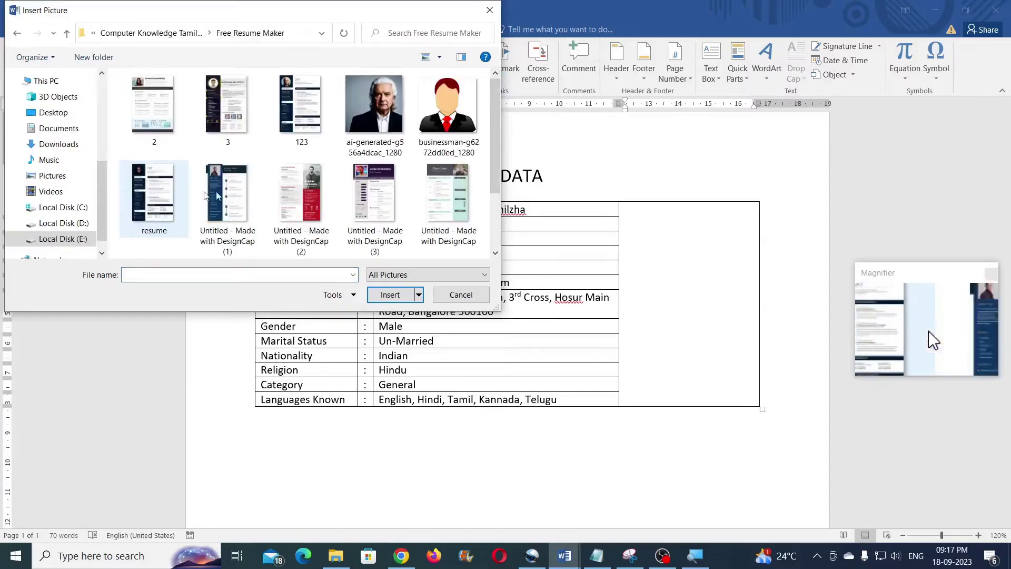
{"action": "left_click_drag", "start_coordinate": [493, 110], "coordinate": [495, 138]}
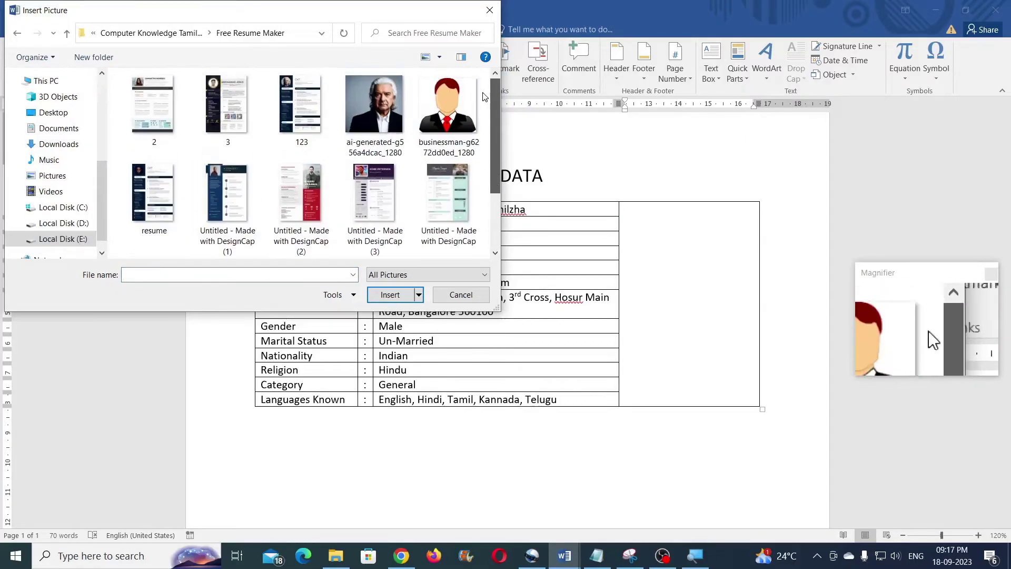
{"action": "left_click", "coordinate": [18, 35]}
{"action": "scroll", "coordinate": [304, 195], "scroll_direction": "down", "scroll_amount": 5}
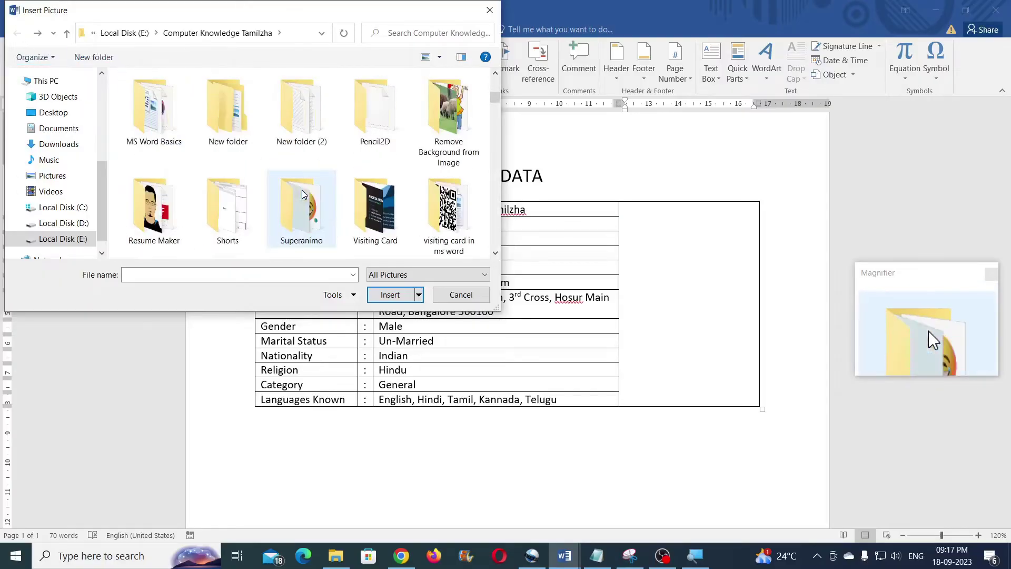
{"action": "scroll", "coordinate": [304, 195], "scroll_direction": "down", "scroll_amount": 15}
{"action": "scroll", "coordinate": [316, 188], "scroll_direction": "down", "scroll_amount": 15}
{"action": "scroll", "coordinate": [310, 213], "scroll_direction": "down", "scroll_amount": 15}
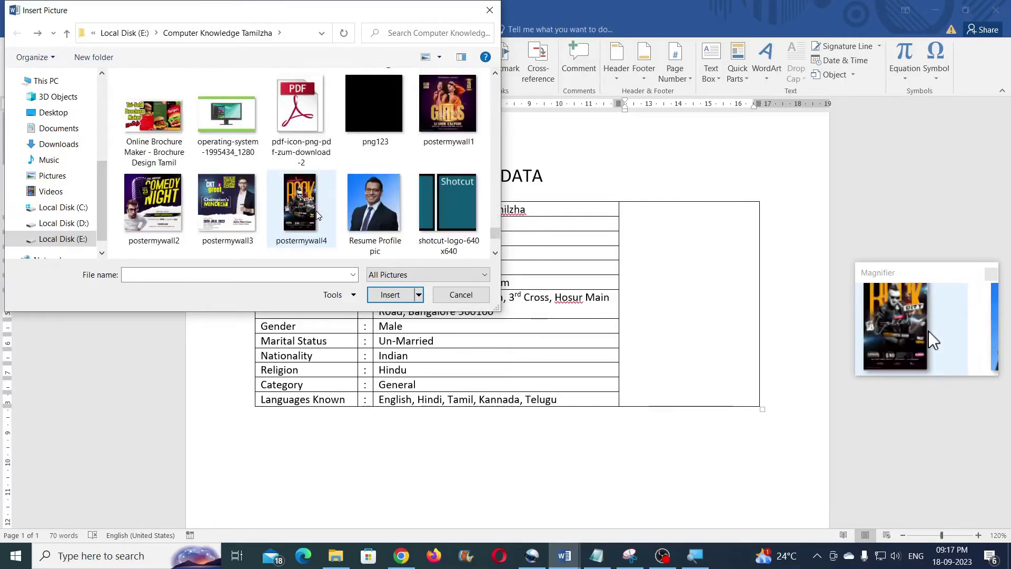
{"action": "left_click", "coordinate": [374, 208]}
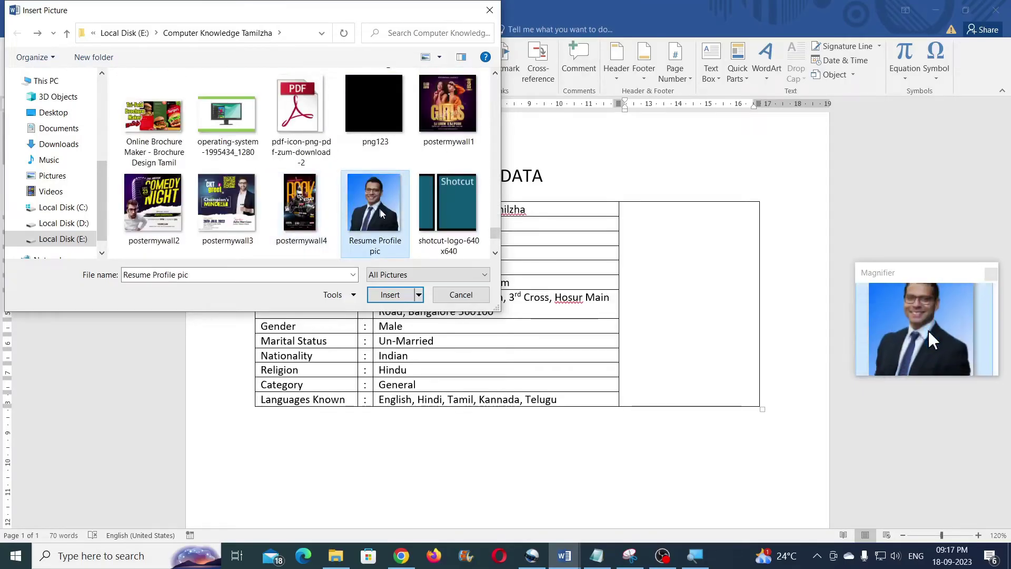
{"action": "left_click", "coordinate": [392, 295]}
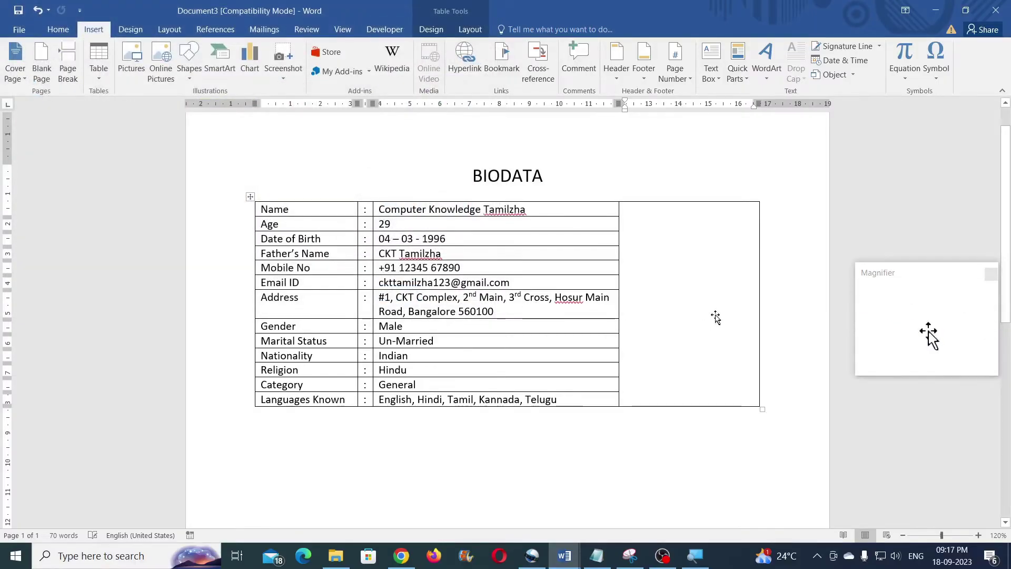
Shrink the profile picture to about 4.32 cm high by 3.96 cm wide and centre it both ways in its cell.
{"action": "scroll", "coordinate": [629, 306], "scroll_direction": "down", "scroll_amount": 6}
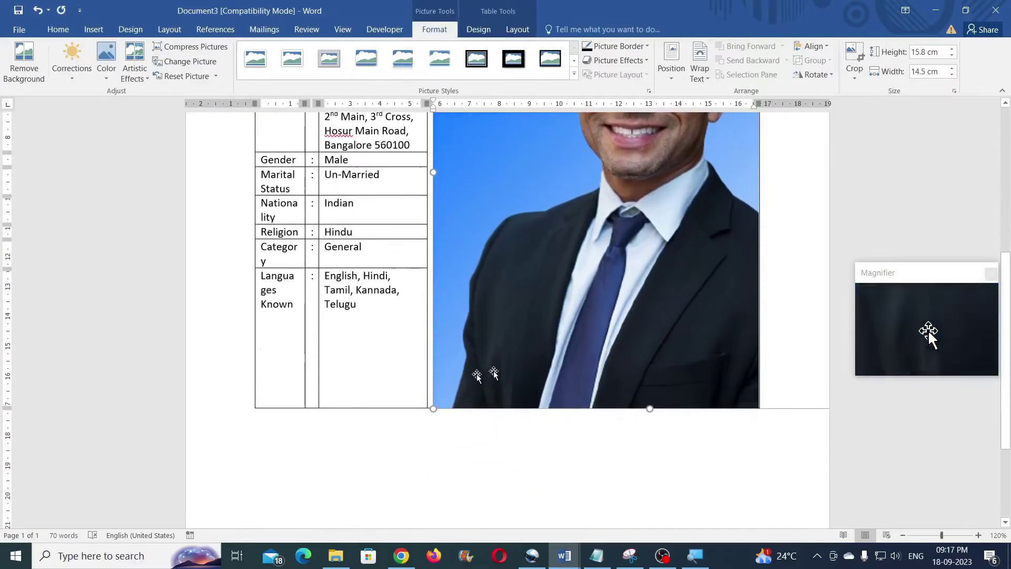
{"action": "left_click_drag", "start_coordinate": [504, 366], "coordinate": [708, 155]}
{"action": "scroll", "coordinate": [601, 292], "scroll_direction": "up", "scroll_amount": 3}
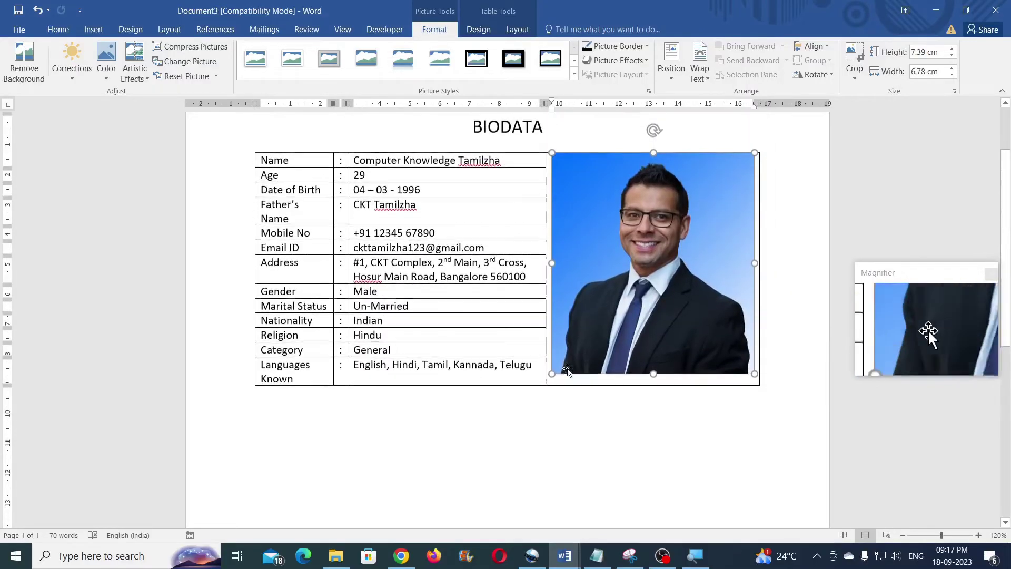
{"action": "left_click_drag", "start_coordinate": [551, 373], "coordinate": [656, 283]}
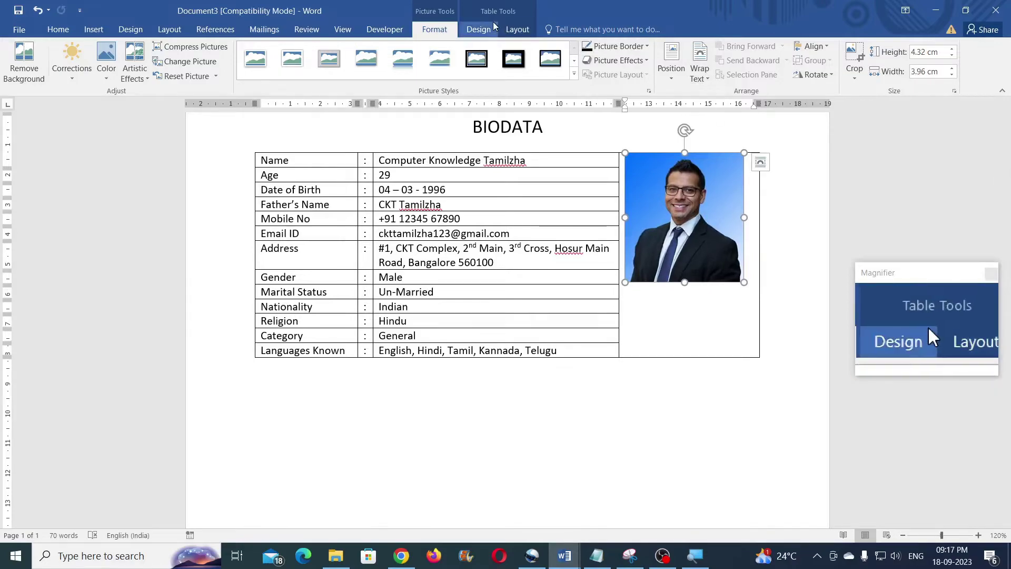
{"action": "left_click", "coordinate": [518, 31]}
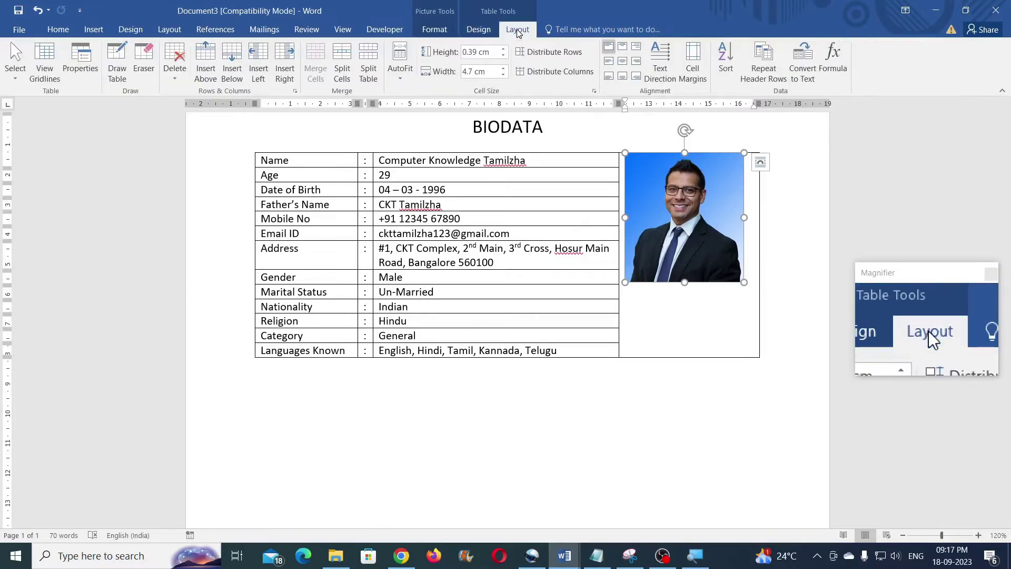
{"action": "left_click", "coordinate": [623, 62]}
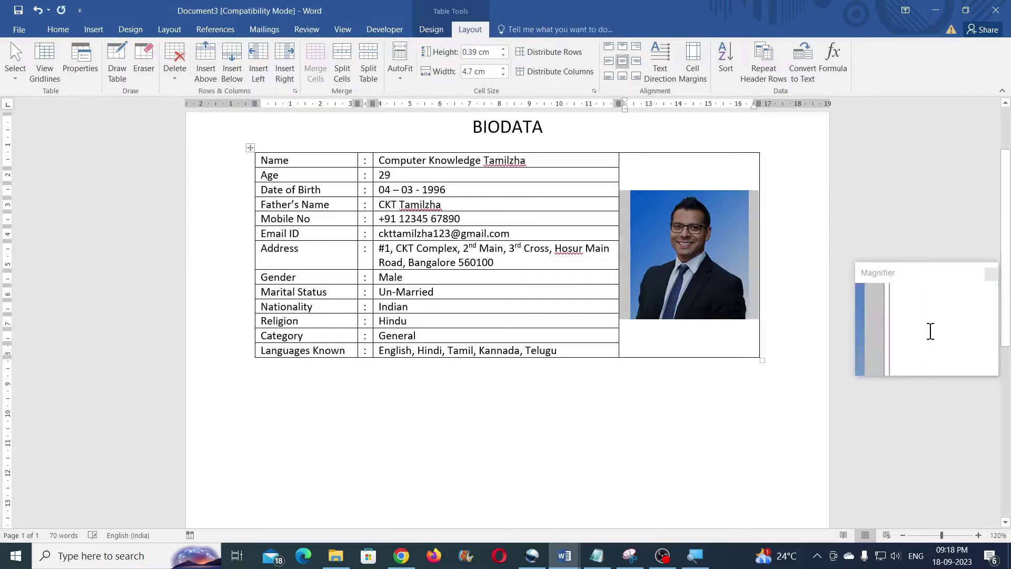
Give the profile picture a black border.
{"action": "left_click", "coordinate": [696, 248]}
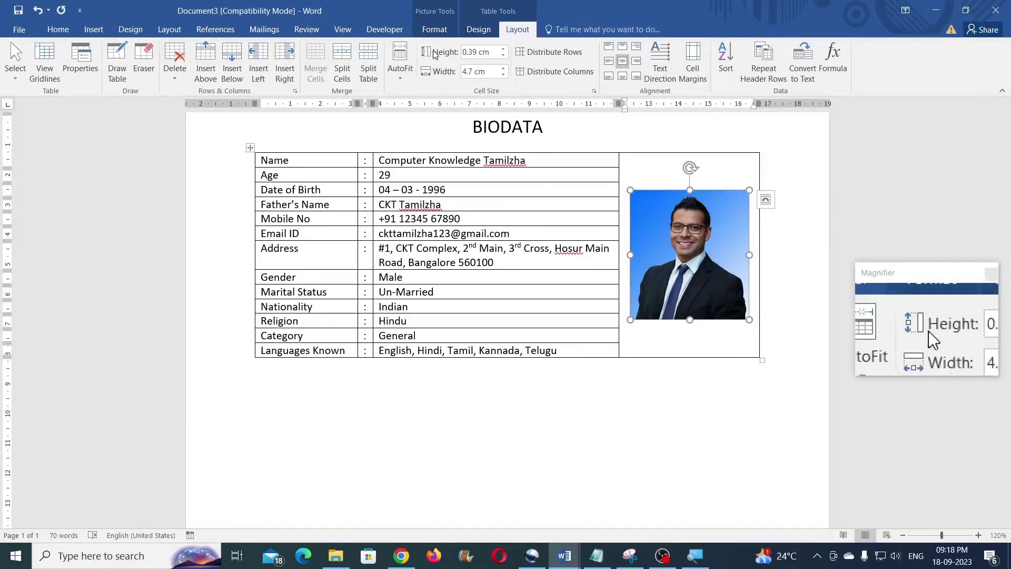
{"action": "left_click", "coordinate": [435, 31]}
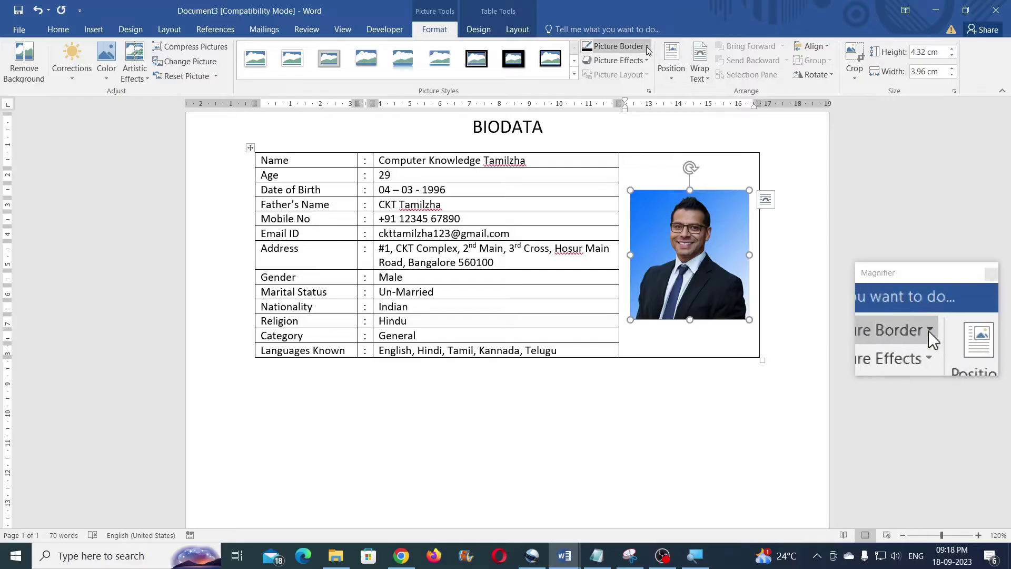
{"action": "left_click", "coordinate": [615, 46]}
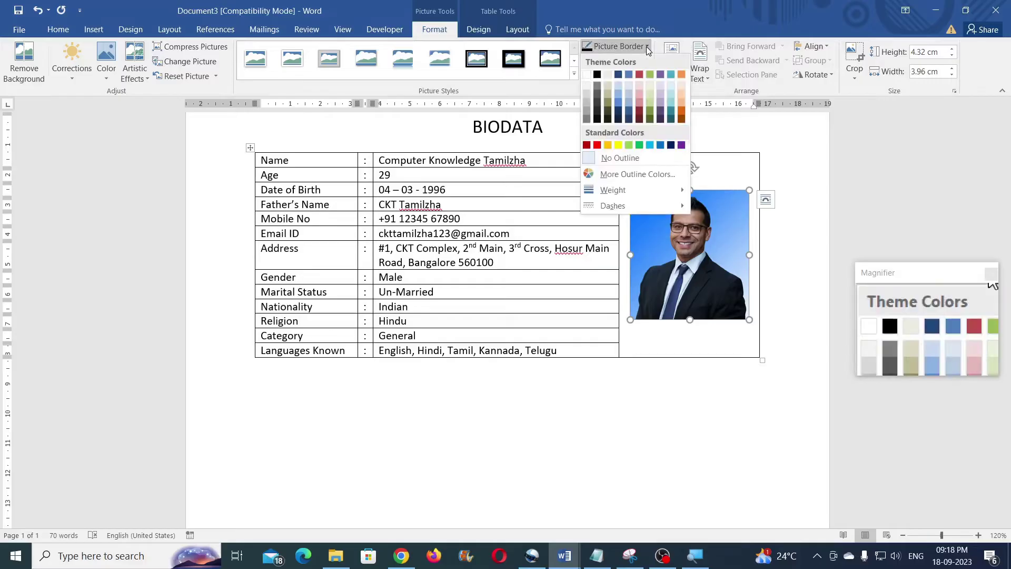
{"action": "left_click", "coordinate": [598, 78]}
{"action": "left_click", "coordinate": [618, 47]}
{"action": "left_click", "coordinate": [595, 120]}
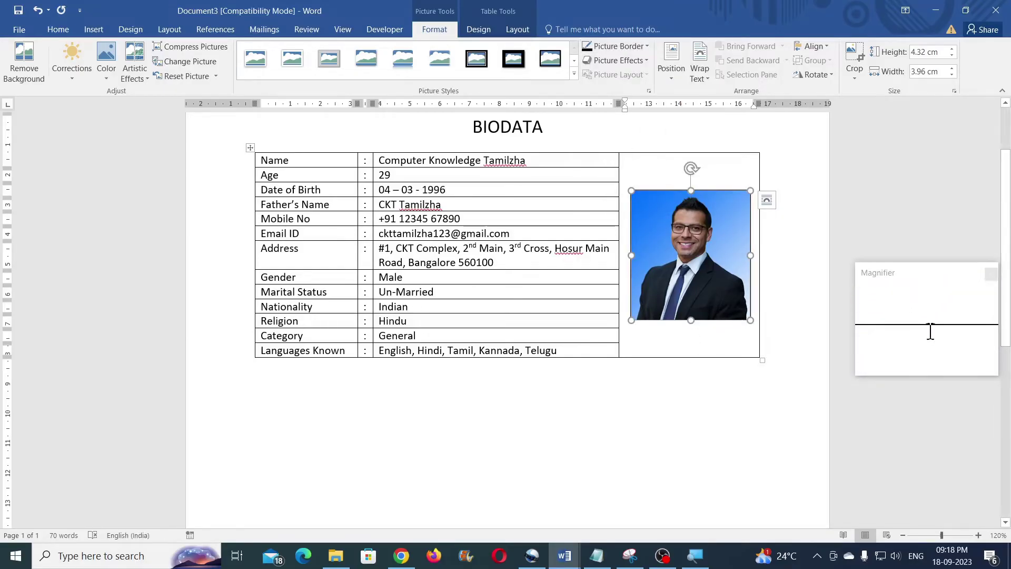
{"action": "scroll", "coordinate": [688, 361], "scroll_direction": "up", "scroll_amount": 1}
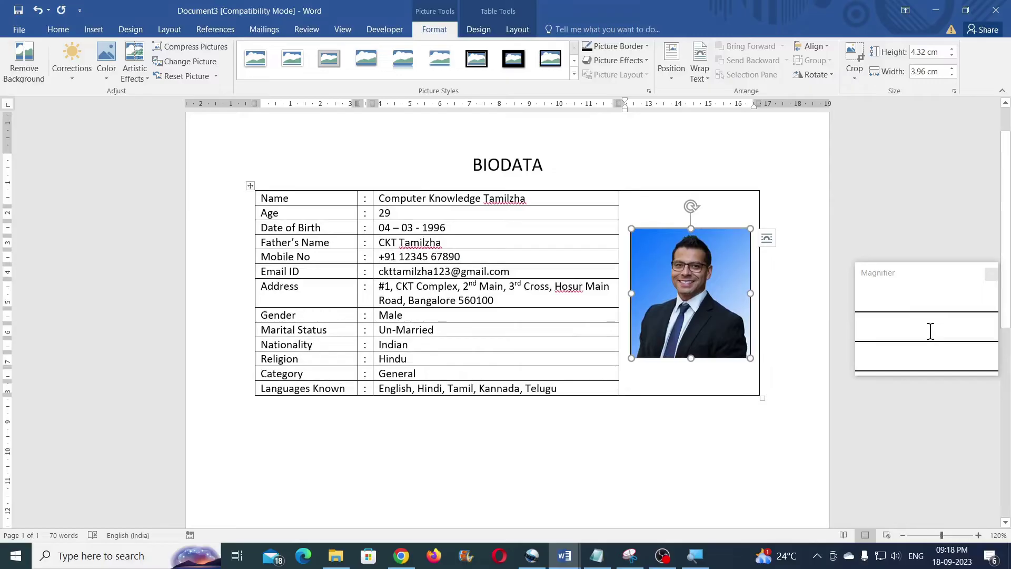
{"action": "left_click", "coordinate": [569, 308]}
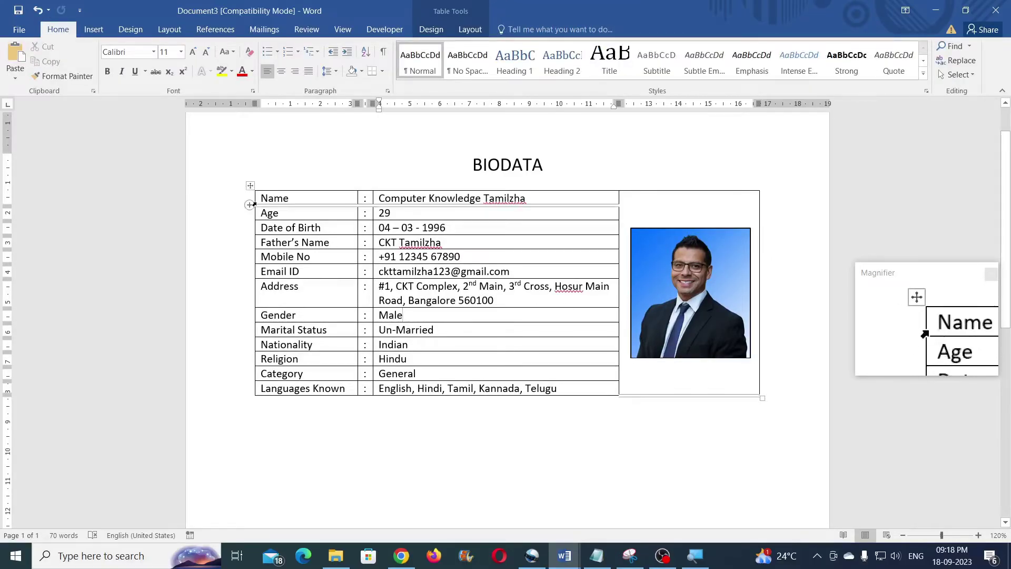
{"action": "mouse_move", "coordinate": [250, 199]}
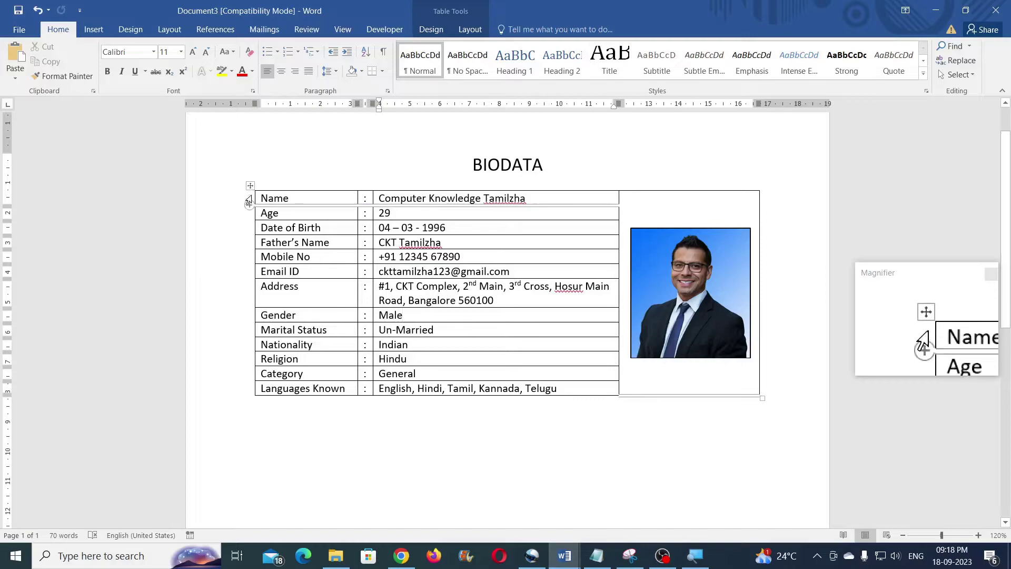
{"action": "left_click", "coordinate": [250, 185]}
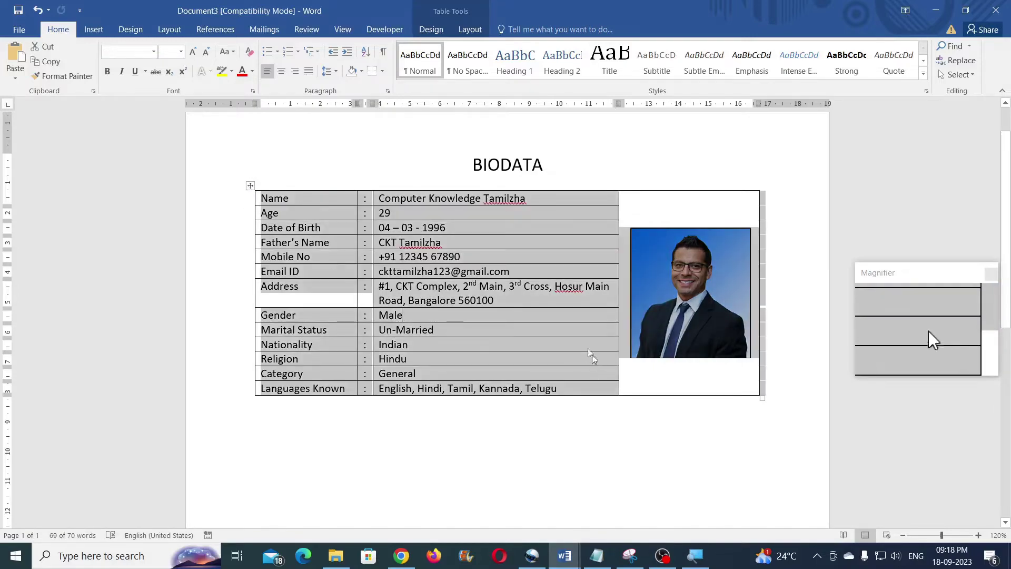
{"action": "left_click", "coordinate": [311, 198]}
{"action": "left_click_drag", "start_coordinate": [276, 200], "coordinate": [690, 397]}
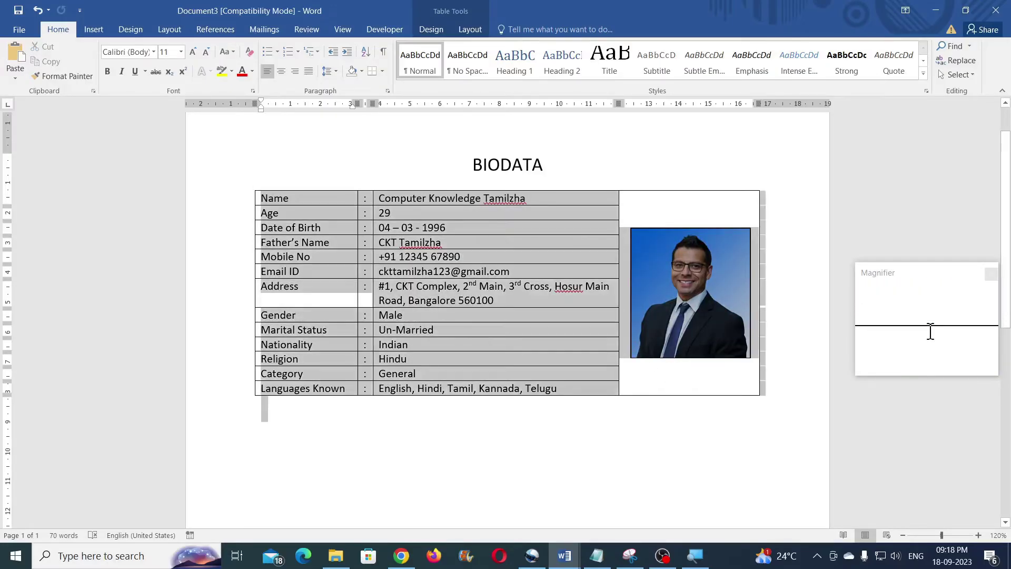
{"action": "left_click", "coordinate": [690, 396]}
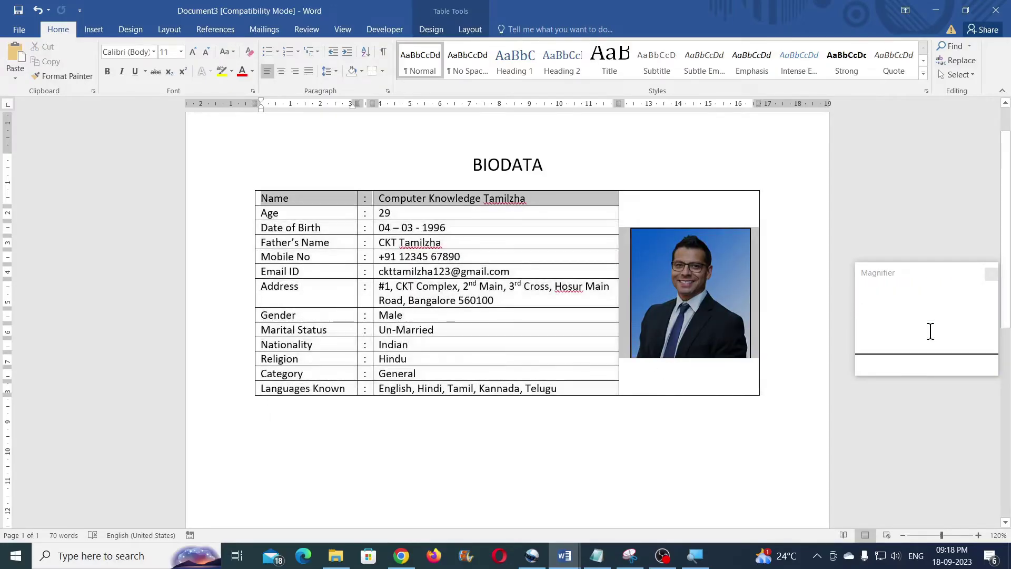
{"action": "left_click", "coordinate": [286, 199]}
{"action": "left_click", "coordinate": [452, 242]}
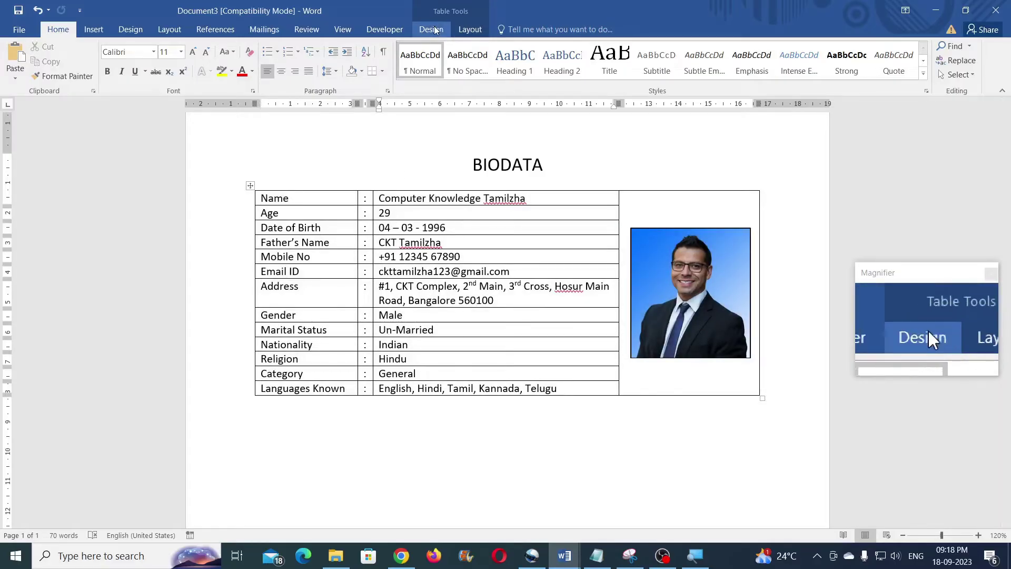
Select the whole personal details table and remove all its borders with the No Border option.
{"action": "left_click", "coordinate": [470, 29]}
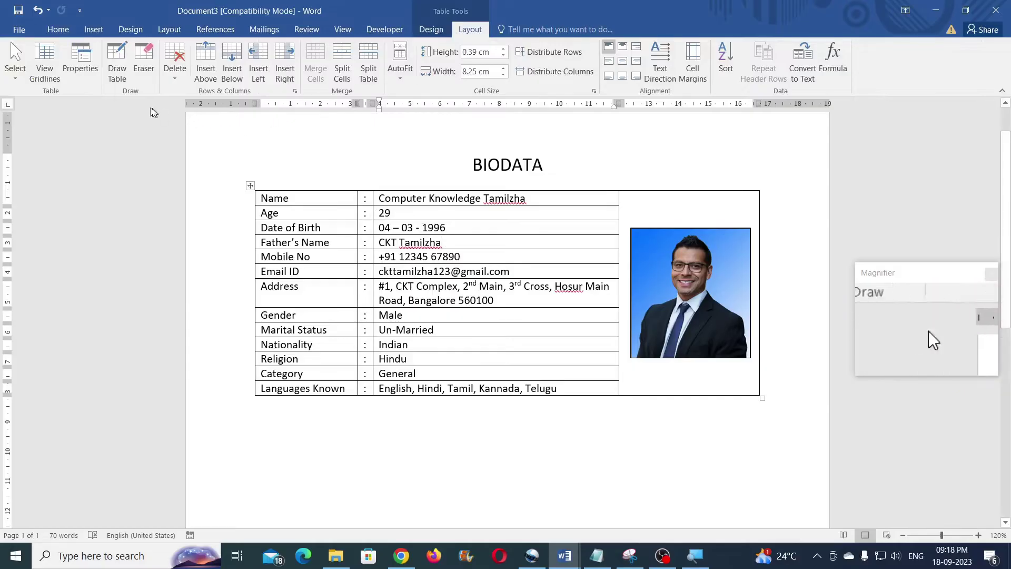
{"action": "left_click", "coordinate": [16, 74]}
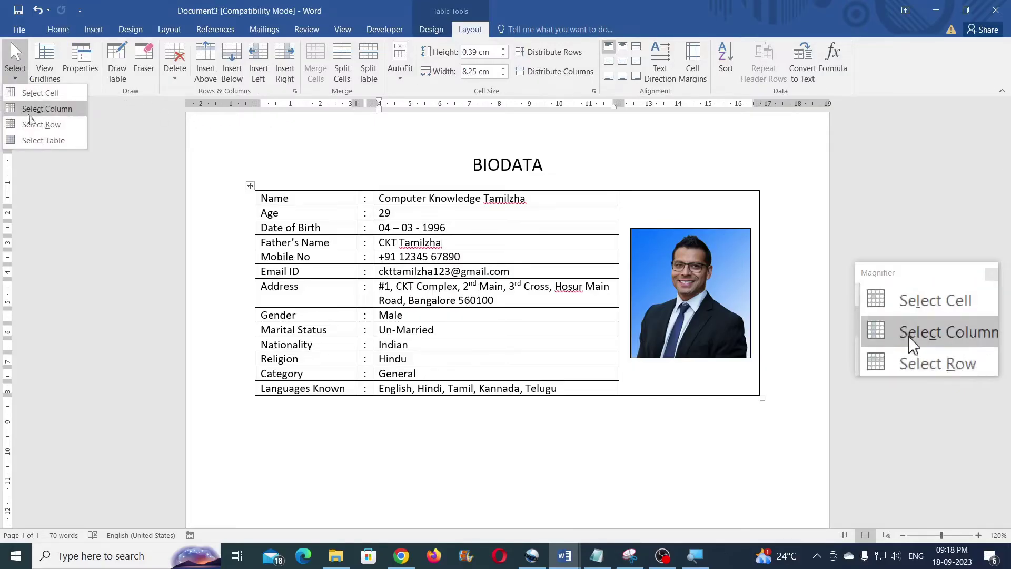
{"action": "left_click", "coordinate": [40, 140]}
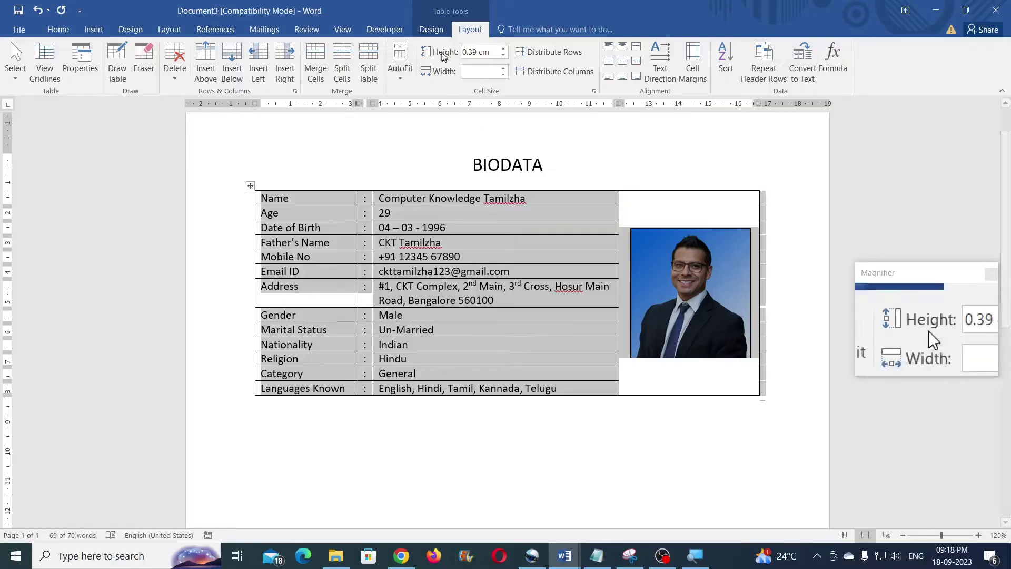
{"action": "left_click", "coordinate": [437, 32]}
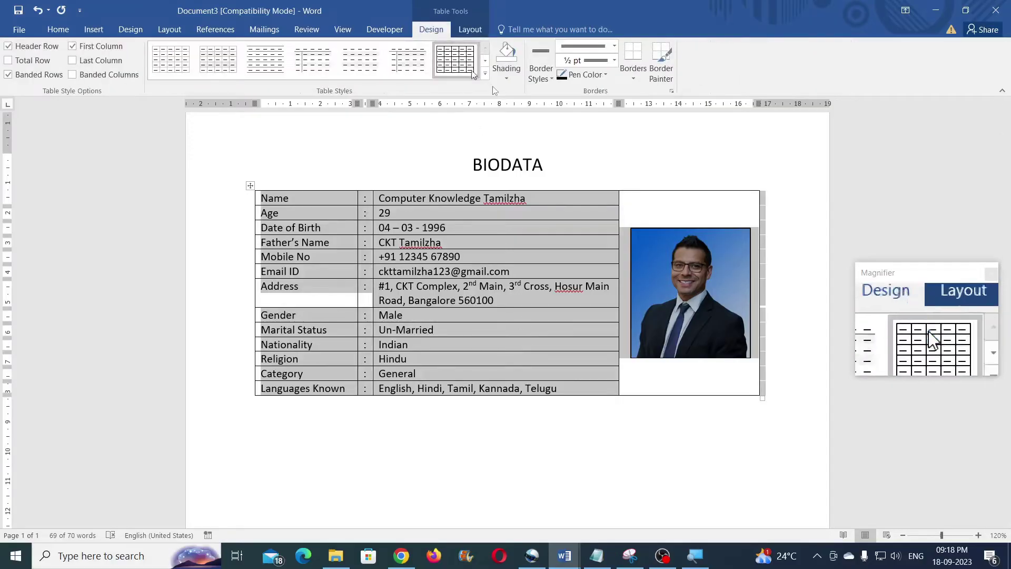
{"action": "left_click", "coordinate": [634, 78]}
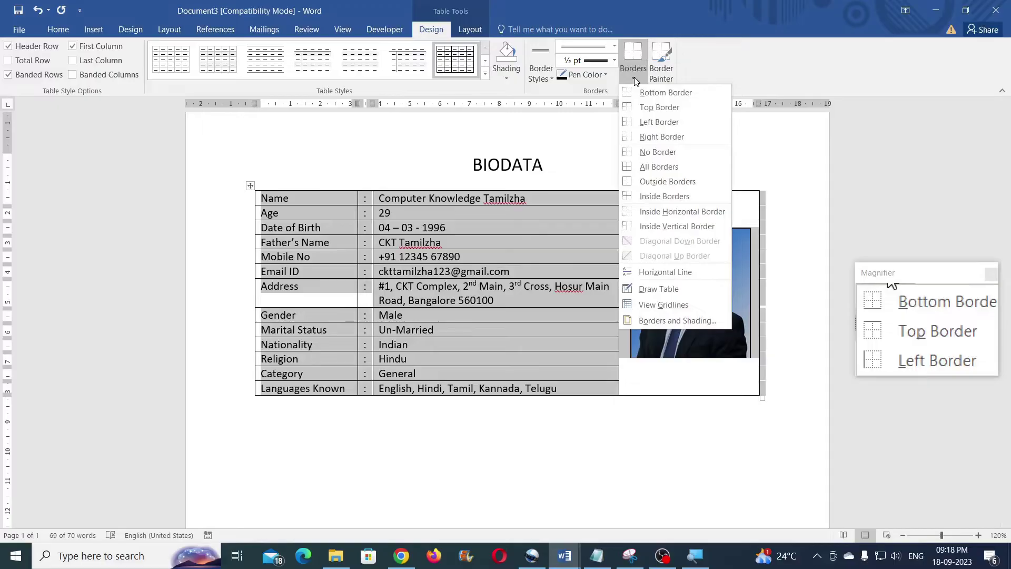
{"action": "left_click", "coordinate": [649, 153]}
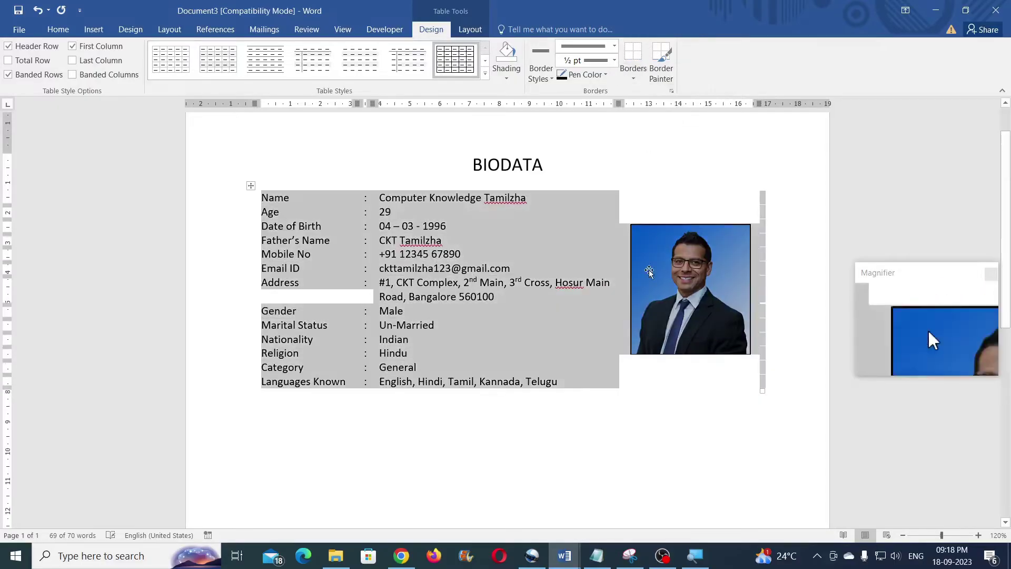
{"action": "left_click", "coordinate": [350, 431]}
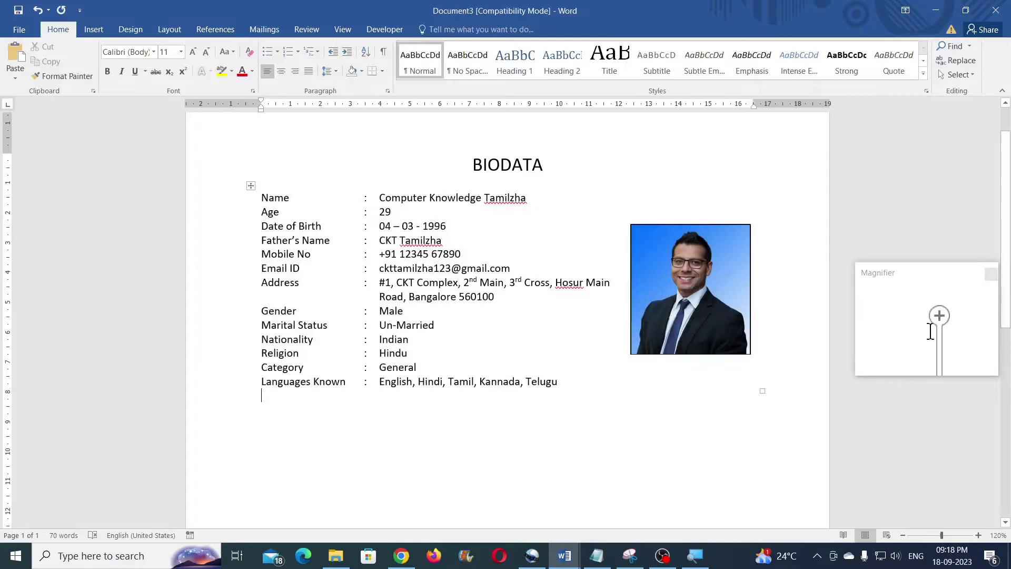
Insert an empty line below the BIODATA title and set its font size to 11.
{"action": "scroll", "coordinate": [929, 325], "scroll_direction": "up", "scroll_amount": 1}
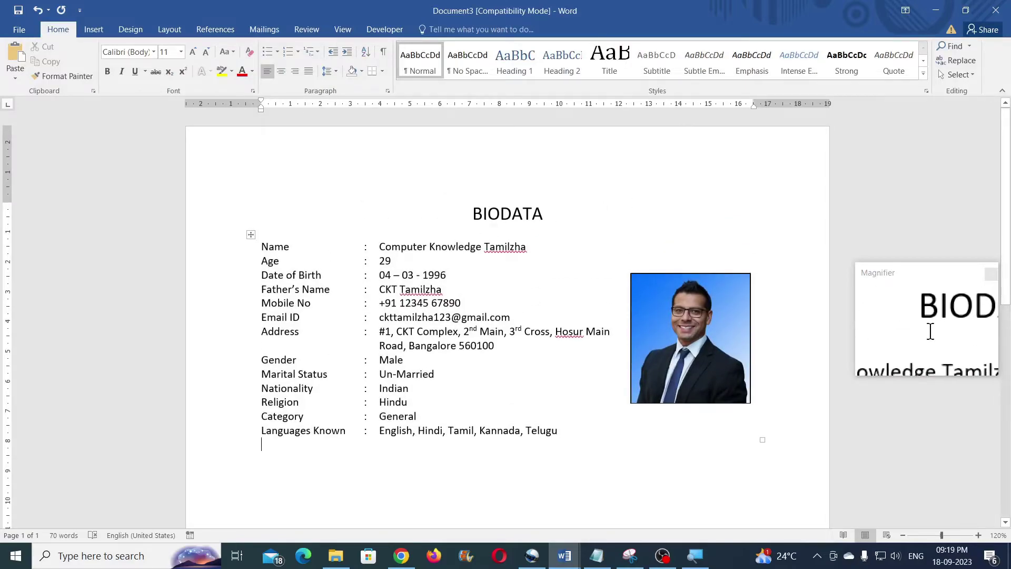
{"action": "left_click", "coordinate": [476, 218]}
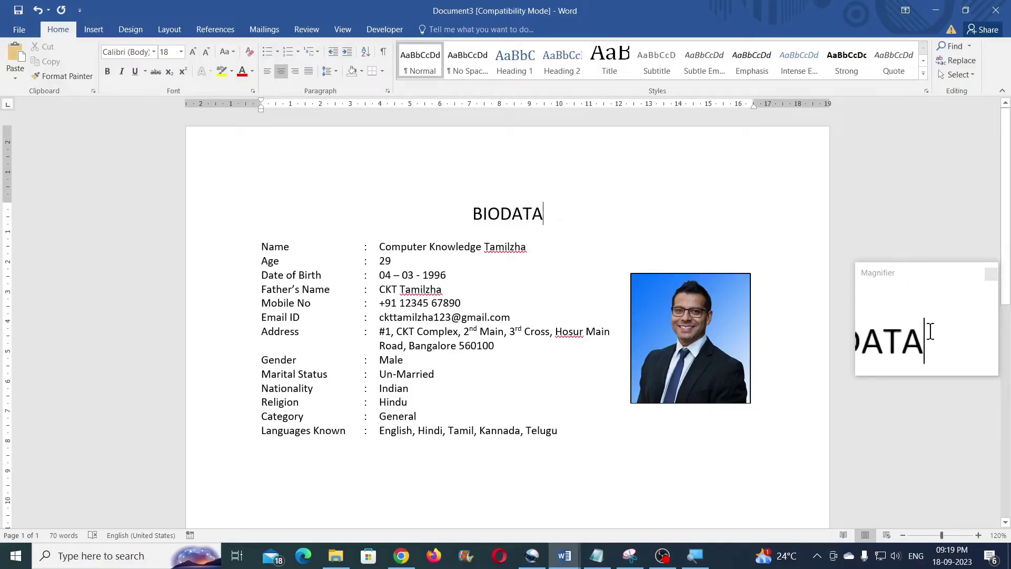
{"action": "key", "text": "Return"}
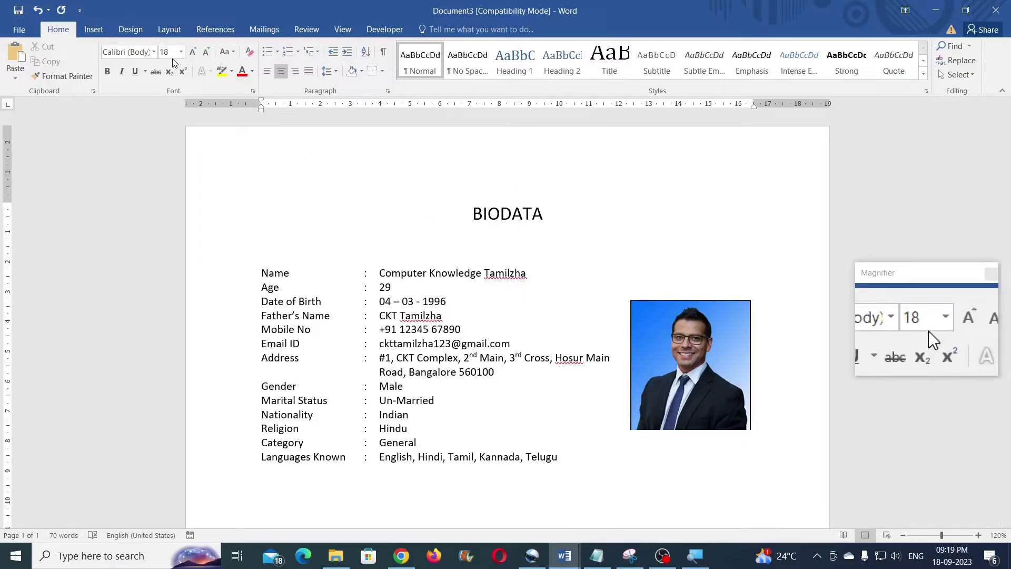
{"action": "left_click", "coordinate": [206, 52]}
{"action": "left_click", "coordinate": [207, 53]}
{"action": "left_click", "coordinate": [206, 53]}
{"action": "left_click", "coordinate": [207, 52]}
{"action": "left_click", "coordinate": [206, 53]}
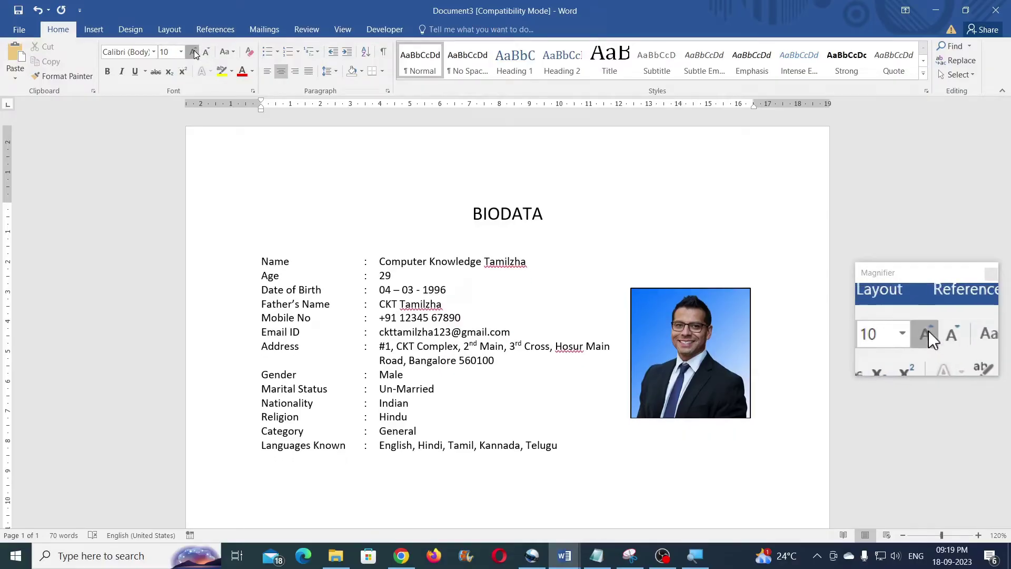
{"action": "left_click", "coordinate": [193, 53]}
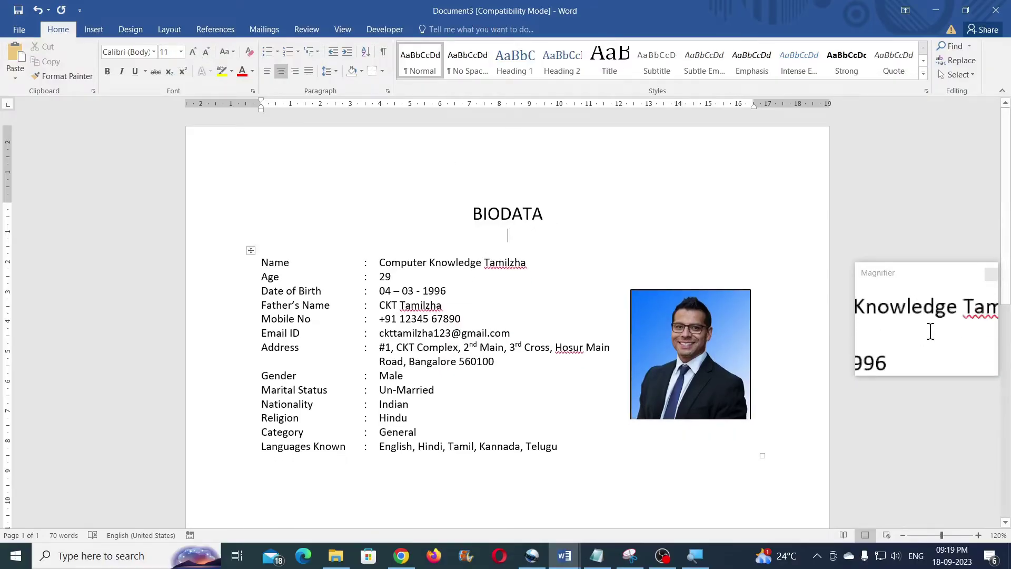
Draw a rounded rectangle about 0.74 cm high by 2.54 cm wide over the BIODATA title and fully round its ends.
{"action": "left_click", "coordinate": [467, 273]}
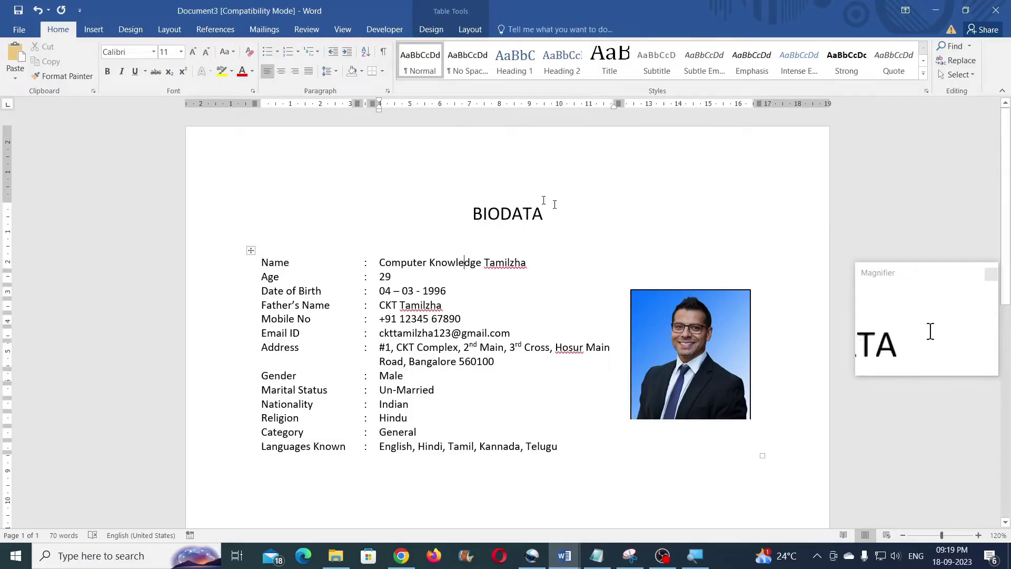
{"action": "left_click", "coordinate": [94, 29]}
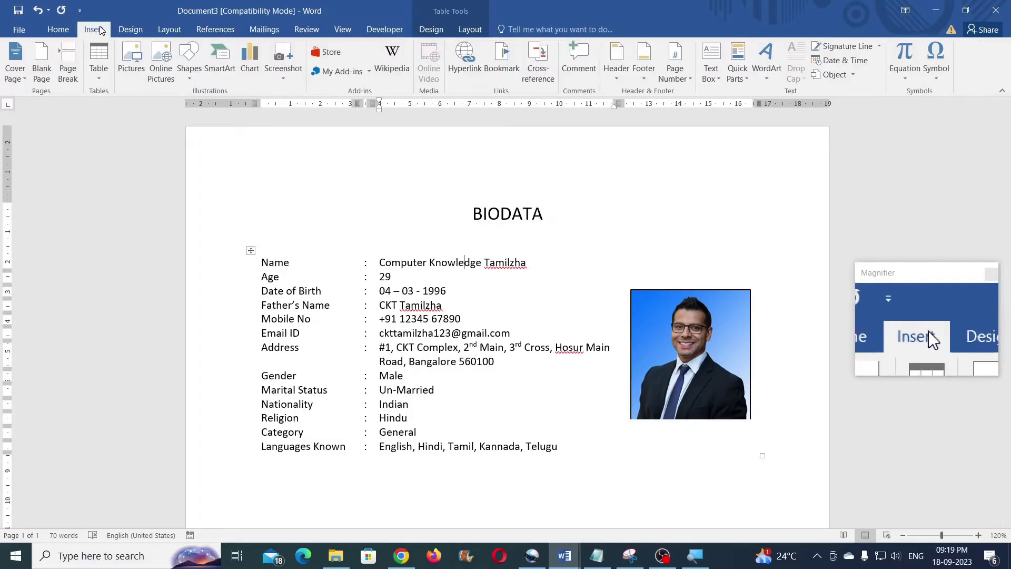
{"action": "left_click", "coordinate": [188, 71]}
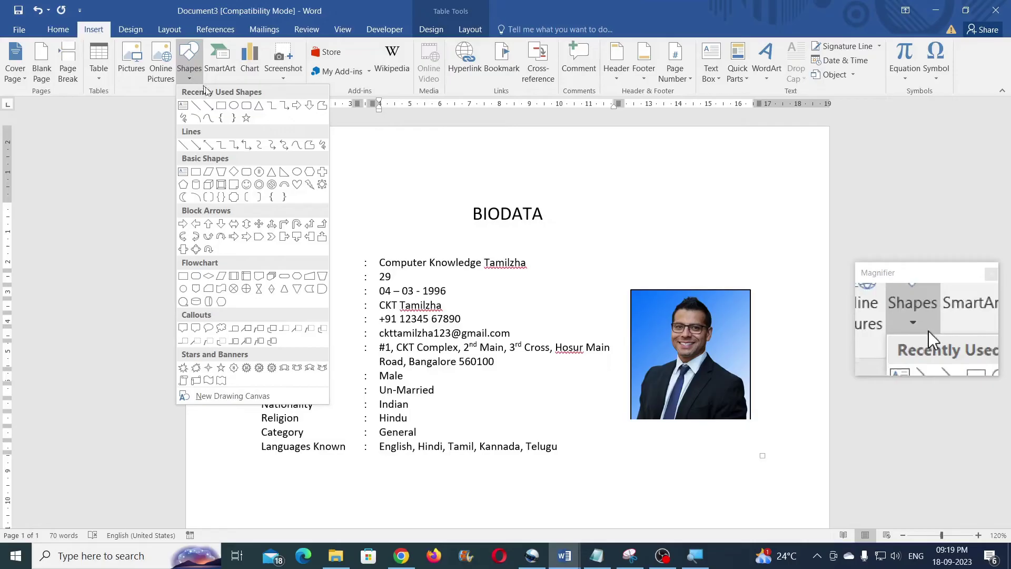
{"action": "left_click", "coordinate": [246, 108]}
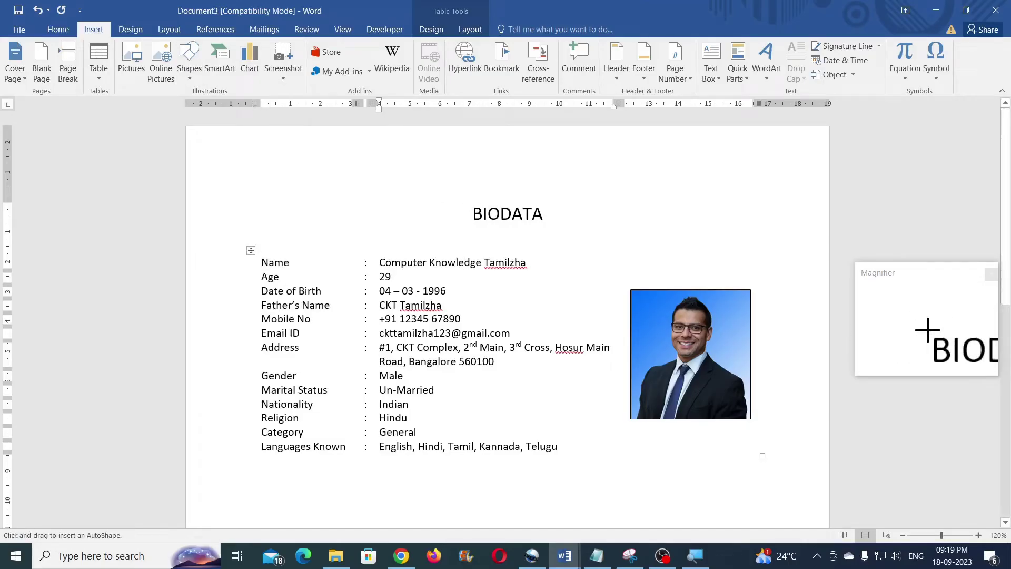
{"action": "left_click_drag", "start_coordinate": [467, 203], "coordinate": [547, 224]}
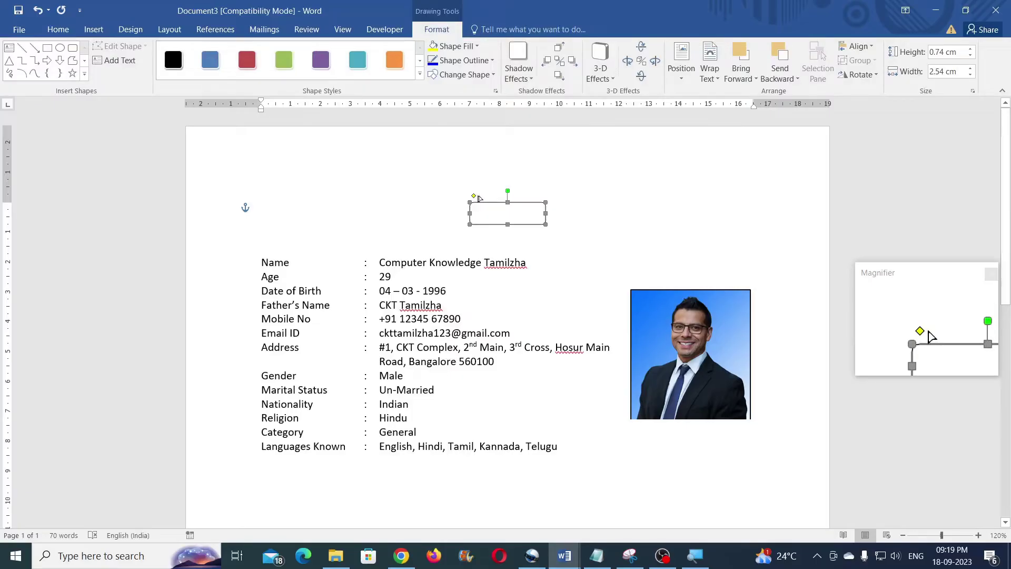
{"action": "left_click_drag", "start_coordinate": [488, 199], "coordinate": [489, 200]}
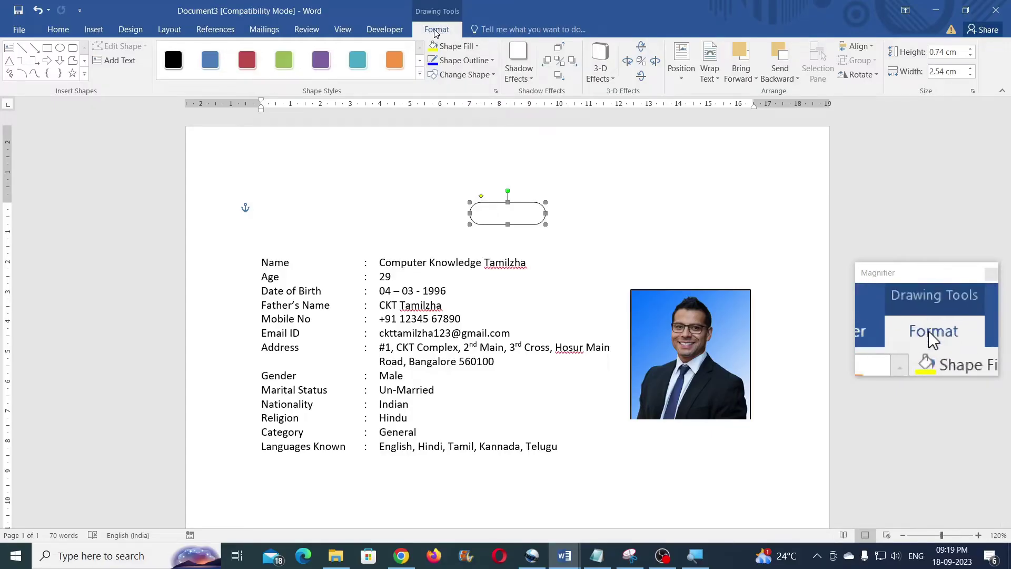
Set the rounded rectangle to No Fill and widen it to about 2.63 cm around the BIODATA title.
{"action": "left_click", "coordinate": [473, 46]}
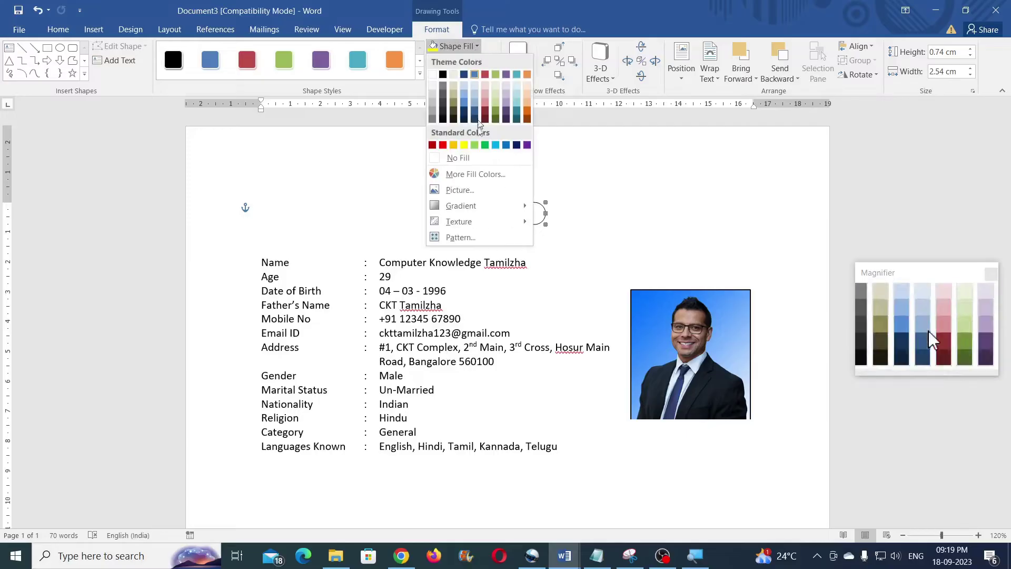
{"action": "left_click", "coordinate": [466, 159]}
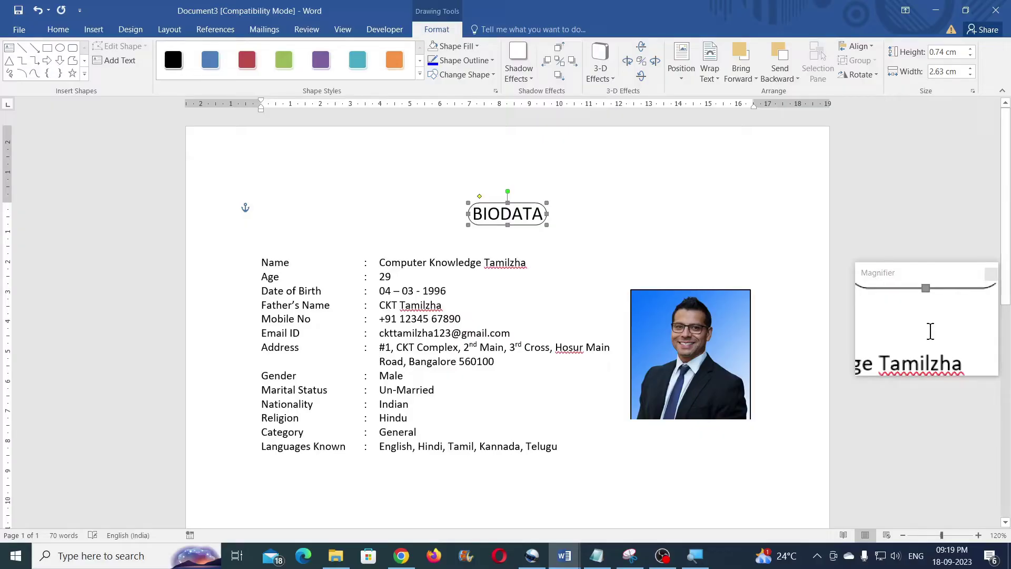
{"action": "left_click", "coordinate": [500, 293]}
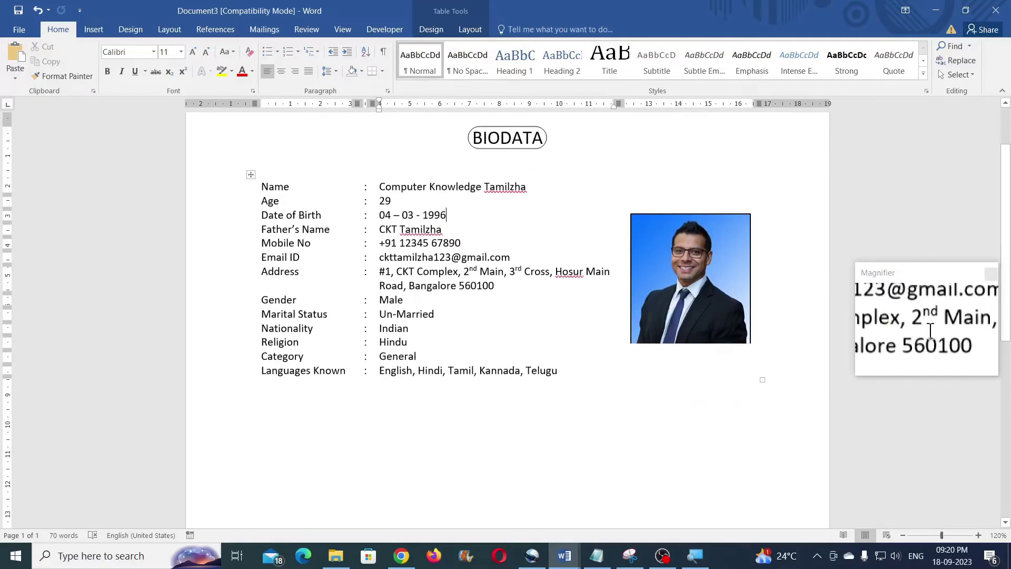
Show the gridlines of the borderless details table and hide them again.
{"action": "scroll", "coordinate": [475, 280], "scroll_direction": "down", "scroll_amount": 3}
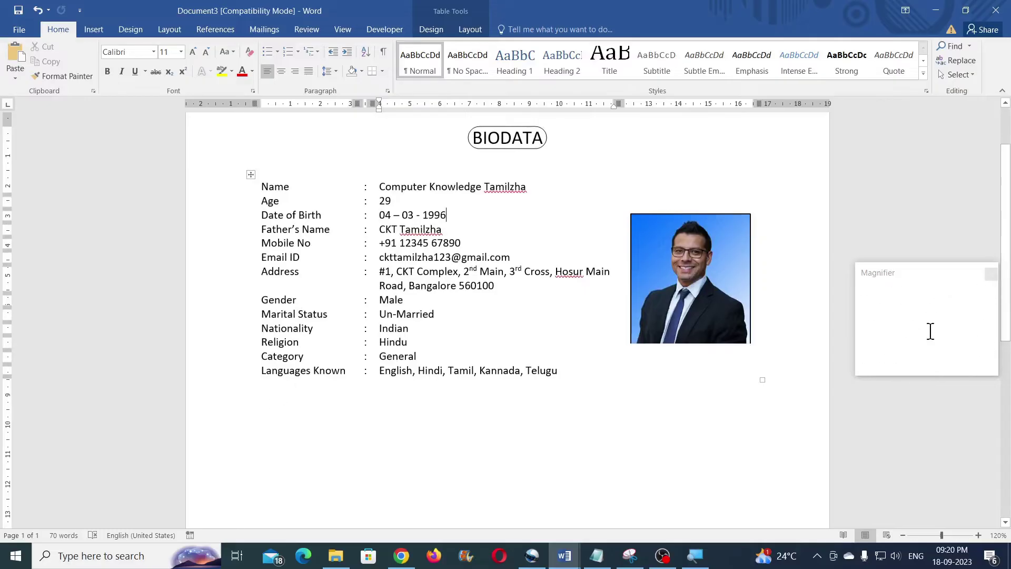
{"action": "left_click", "coordinate": [409, 328]}
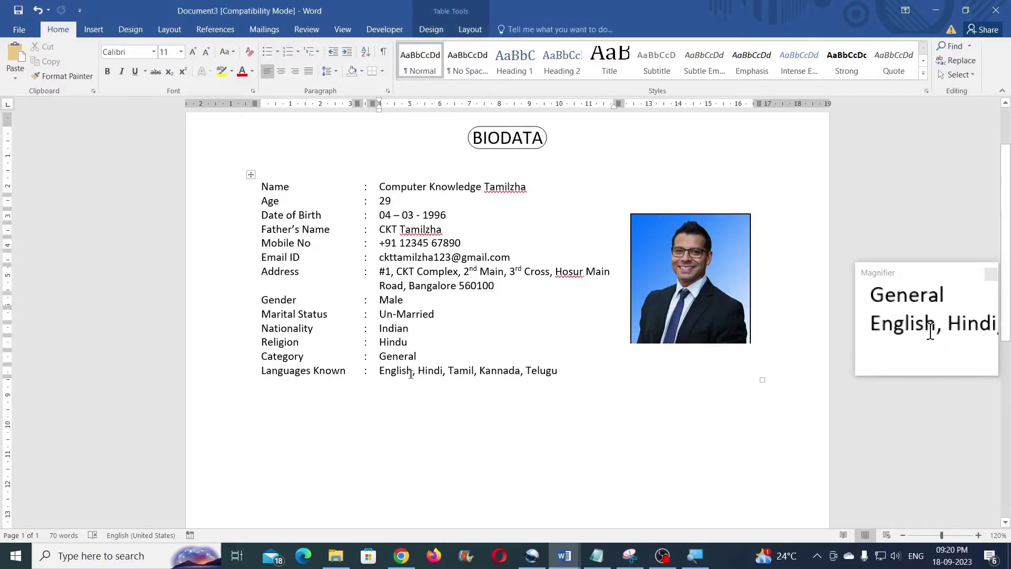
{"action": "scroll", "coordinate": [408, 375], "scroll_direction": "up", "scroll_amount": 2}
{"action": "left_click", "coordinate": [437, 268]}
{"action": "left_click", "coordinate": [469, 30]}
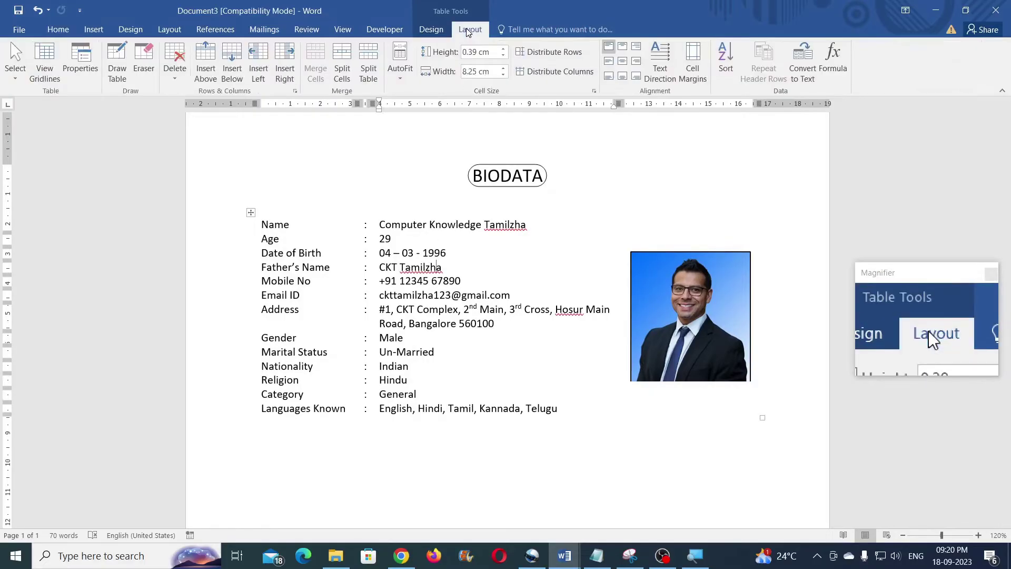
{"action": "left_click", "coordinate": [47, 66]}
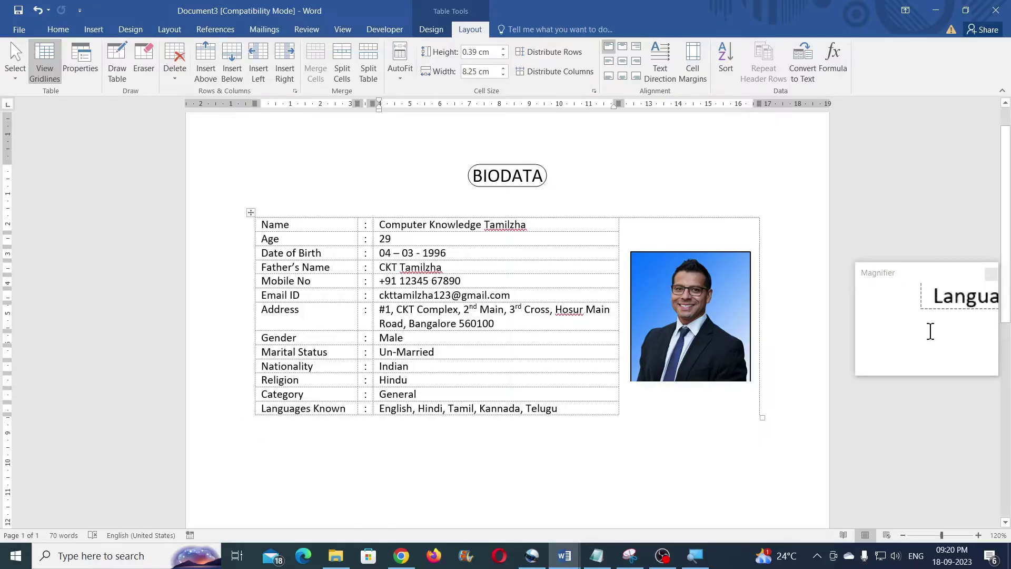
{"action": "left_click", "coordinate": [48, 77]}
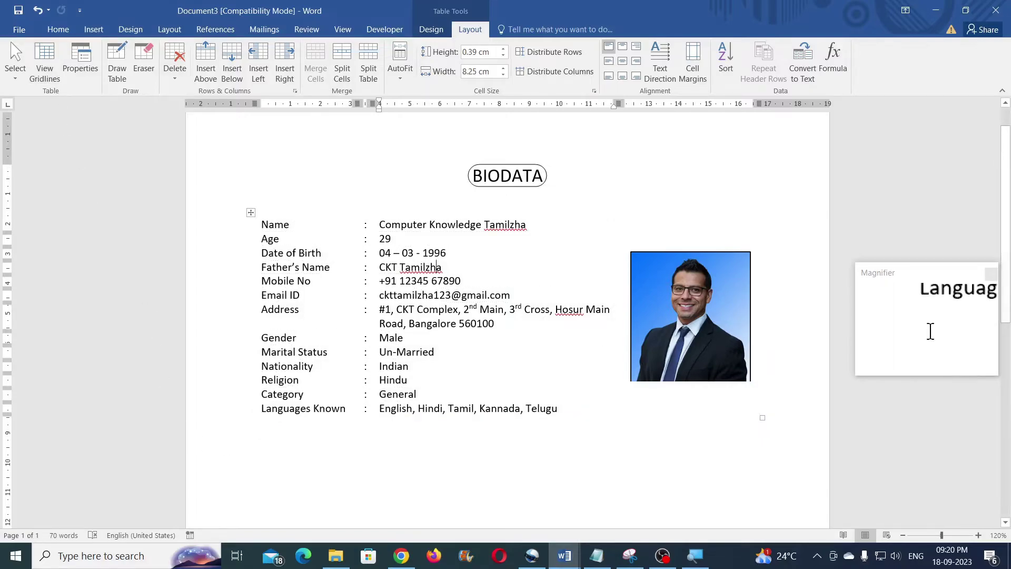
Add an empty line below the personal details table.
{"action": "left_click", "coordinate": [266, 427]}
{"action": "key", "text": "Return"}
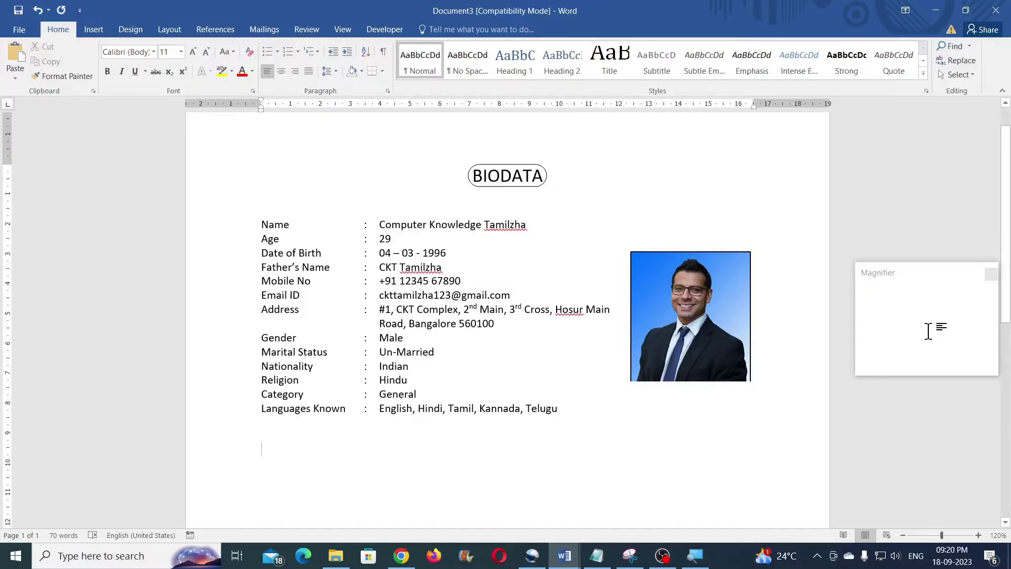
{"action": "scroll", "coordinate": [566, 448], "scroll_direction": "up", "scroll_amount": 1}
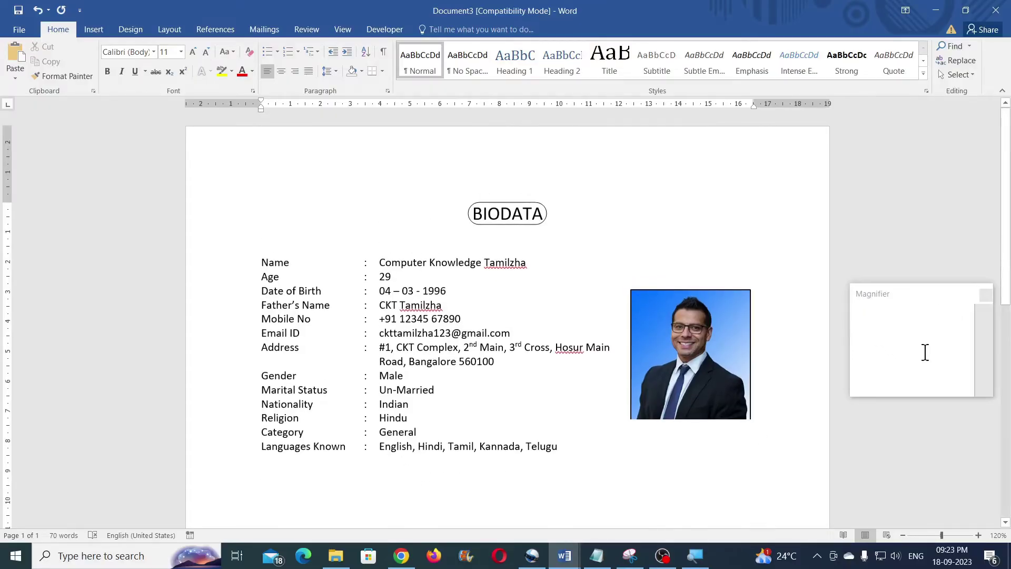
Add the heading "Educational Qualification:" below the personal details table, followed by a new line.
{"action": "scroll", "coordinate": [507, 316], "scroll_direction": "down", "scroll_amount": 3}
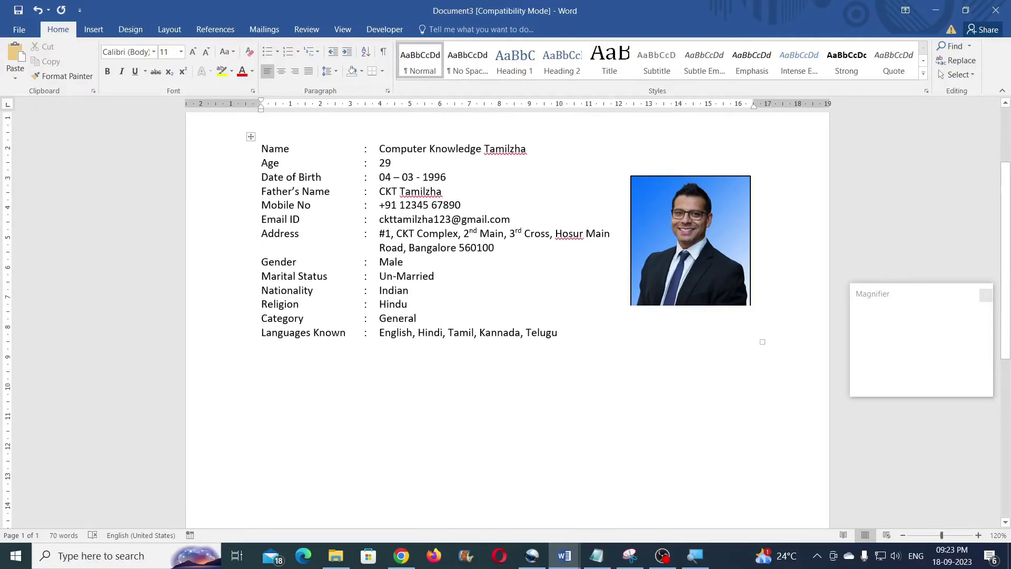
{"action": "type", "text": "Educational Qualification:"}
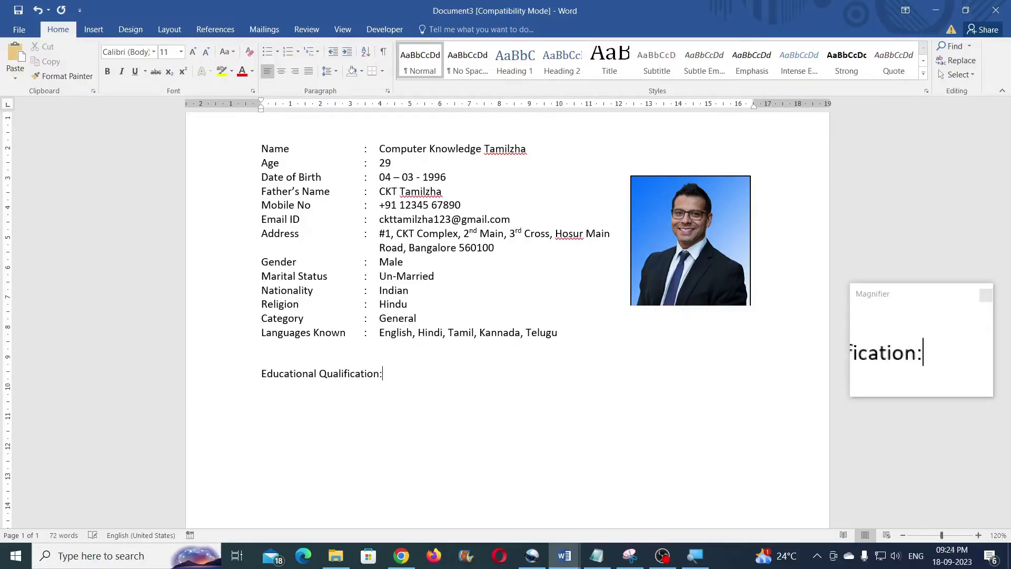
{"action": "key", "text": "Return"}
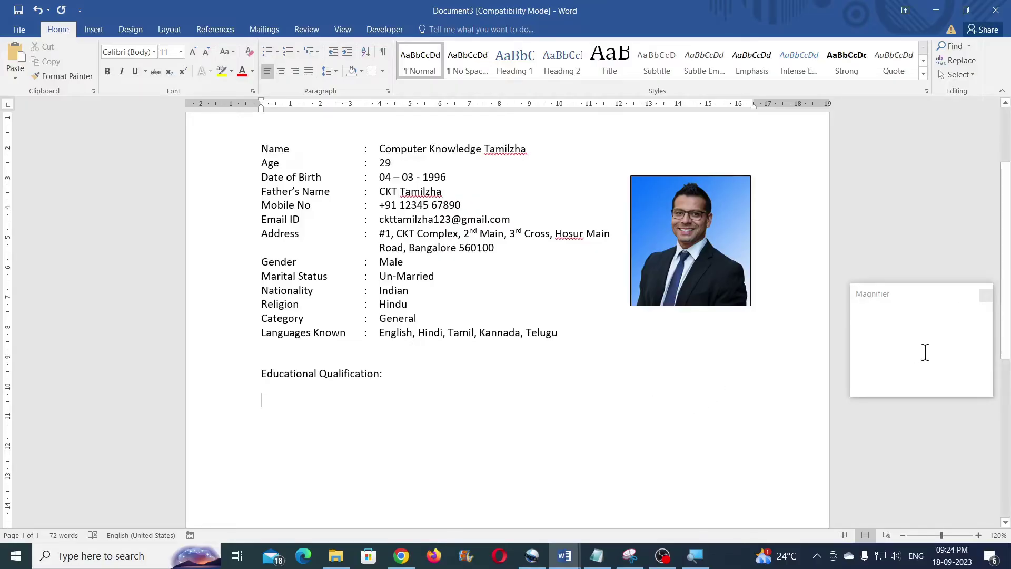
Insert a table with 5 columns and 4 rows below the Educational Qualification heading.
{"action": "left_click", "coordinate": [94, 30]}
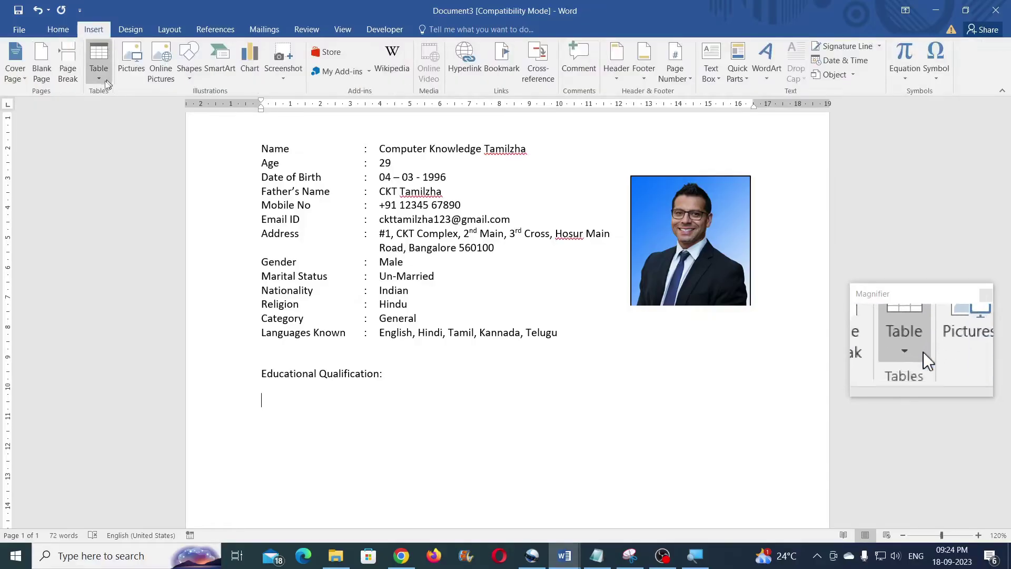
{"action": "left_click", "coordinate": [100, 83]}
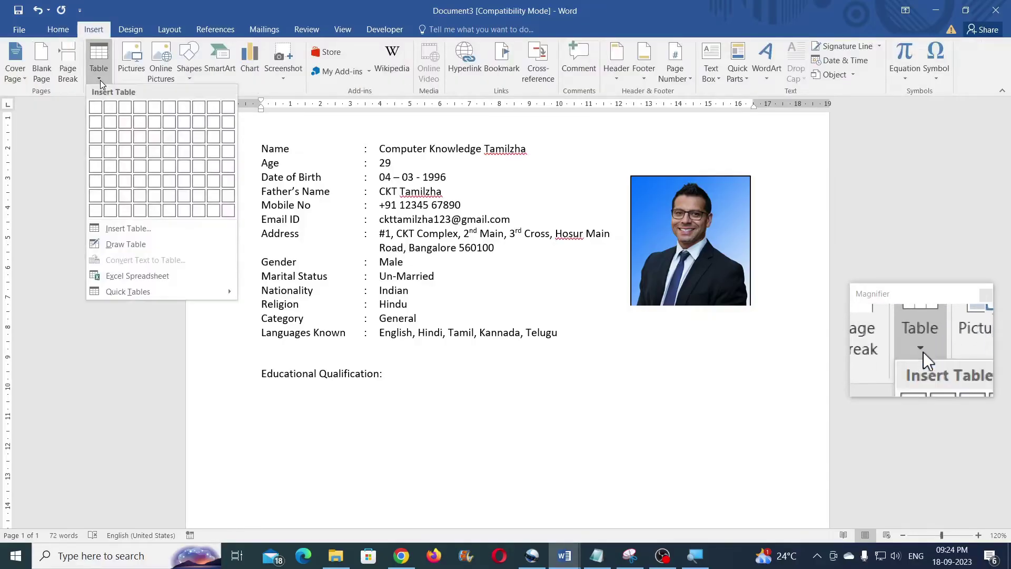
{"action": "left_click", "coordinate": [128, 228]}
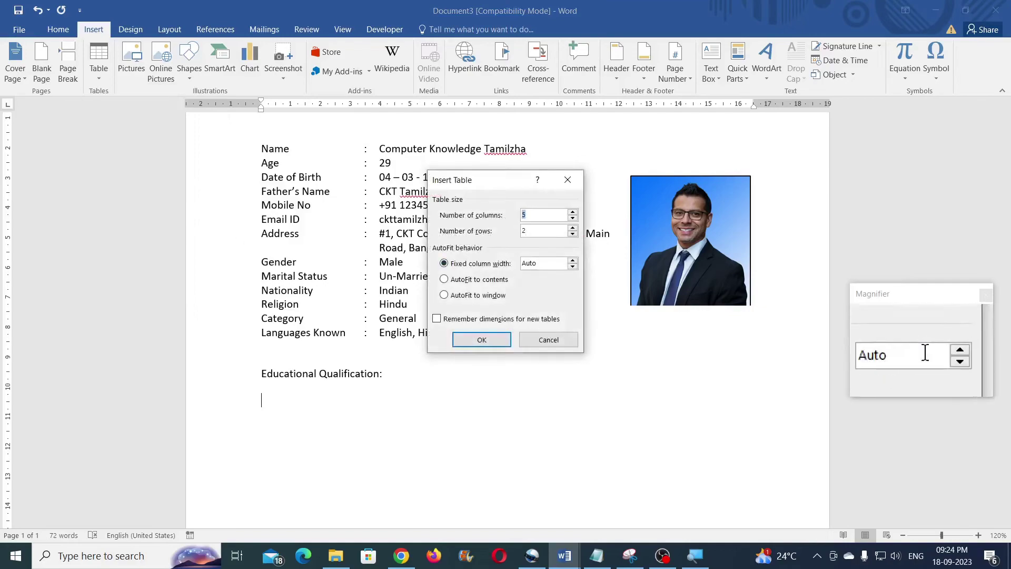
{"action": "key", "text": "Tab"}
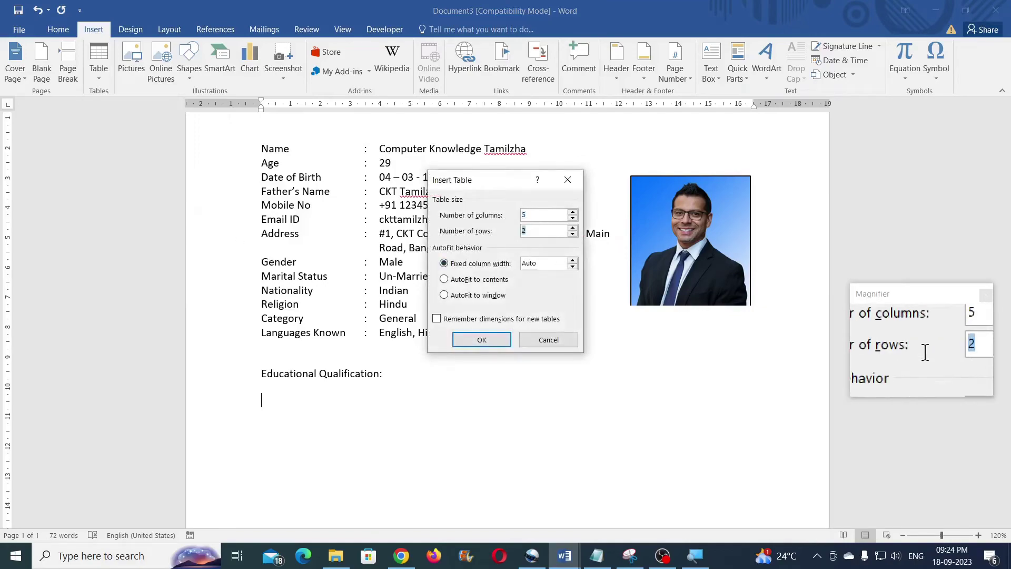
{"action": "type", "text": "4"}
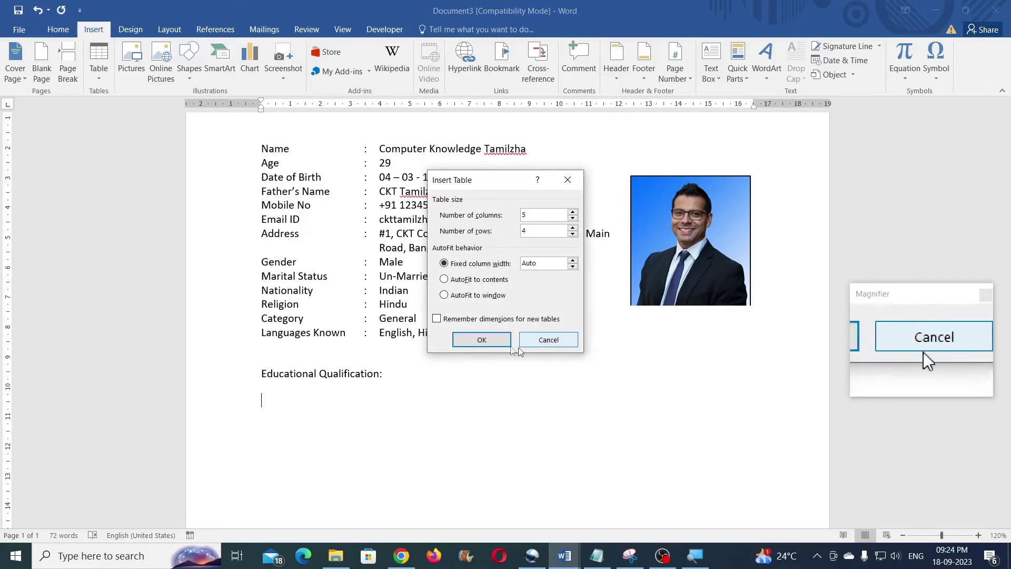
{"action": "left_click", "coordinate": [481, 340]}
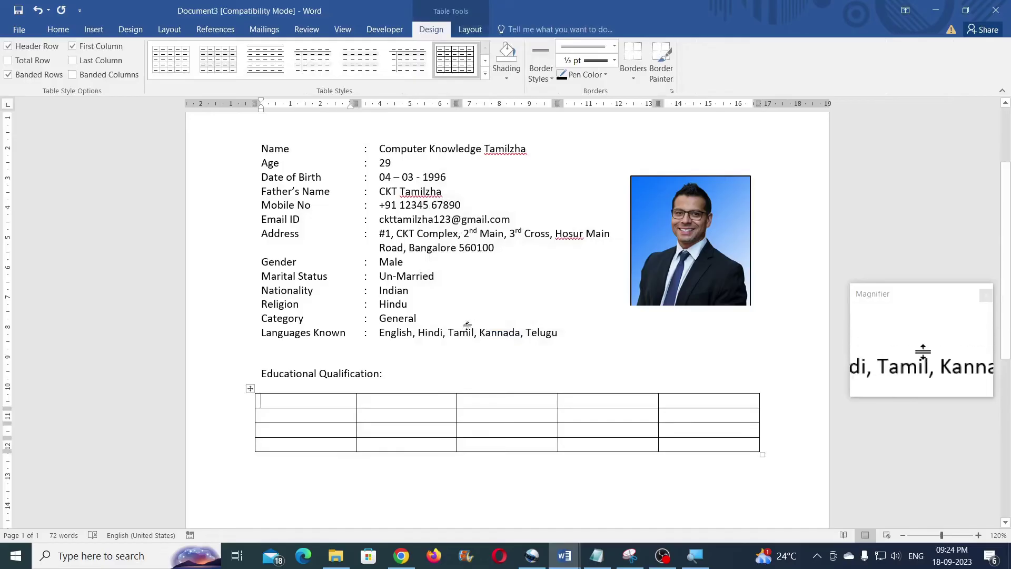
Make the "Educational Qualification:" heading bold and return to the new table.
{"action": "left_click_drag", "start_coordinate": [387, 373], "coordinate": [261, 373]}
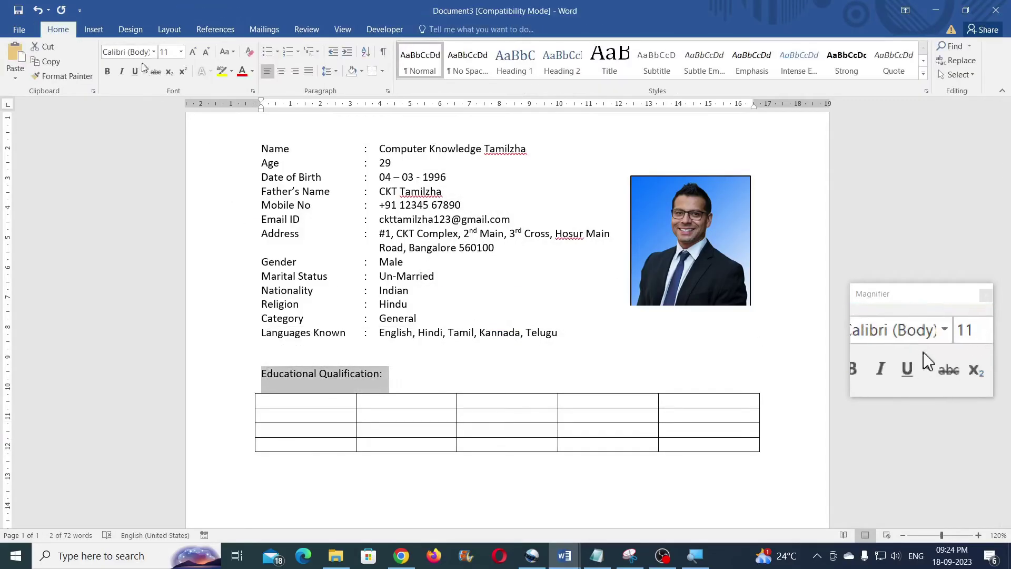
{"action": "left_click", "coordinate": [108, 71]}
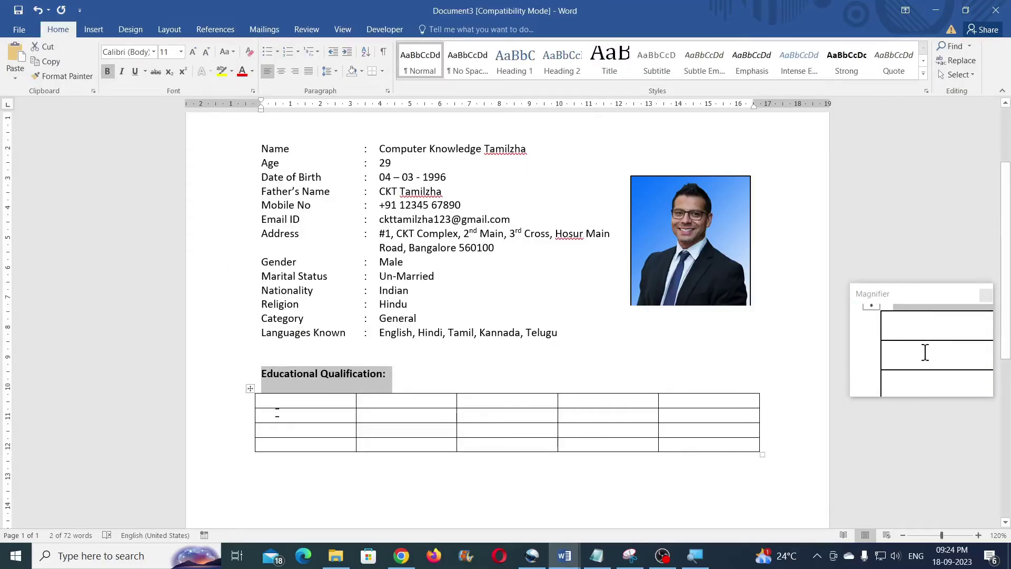
{"action": "left_click", "coordinate": [350, 413]}
Copy the contents of the Educational Qualification table in the BIODATA Simple document and paste them into the empty table in Document3.
{"action": "scroll", "coordinate": [359, 408], "scroll_direction": "down", "scroll_amount": 2}
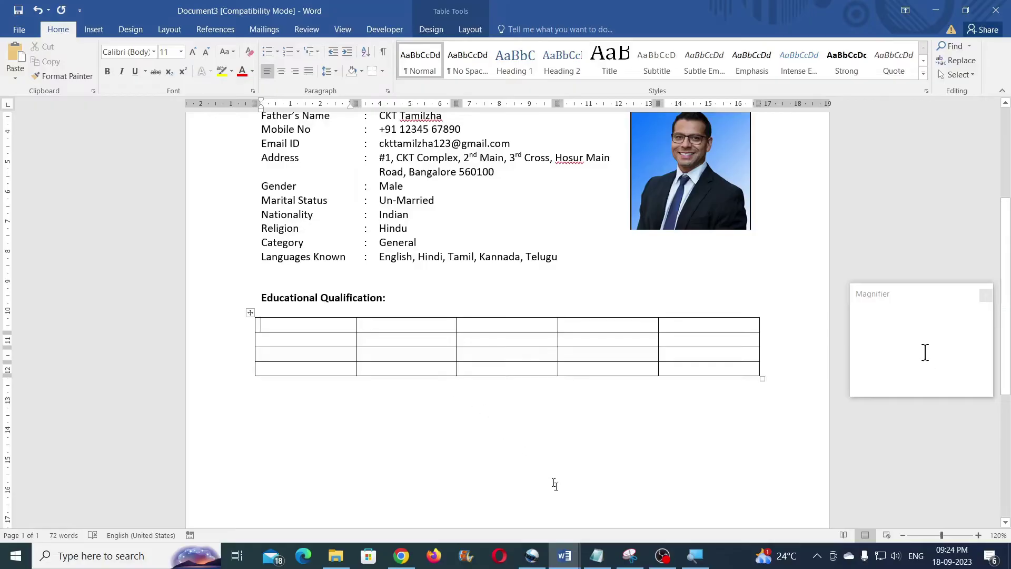
{"action": "mouse_move", "coordinate": [568, 557]}
{"action": "left_click", "coordinate": [485, 499]}
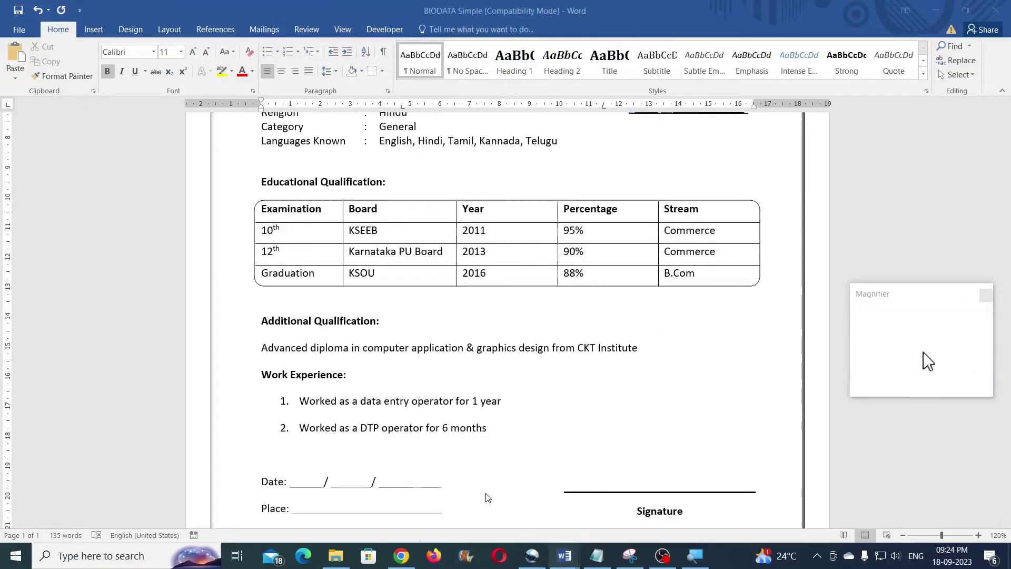
{"action": "left_click_drag", "start_coordinate": [263, 209], "coordinate": [681, 277]}
{"action": "key", "text": "ctrl+c"}
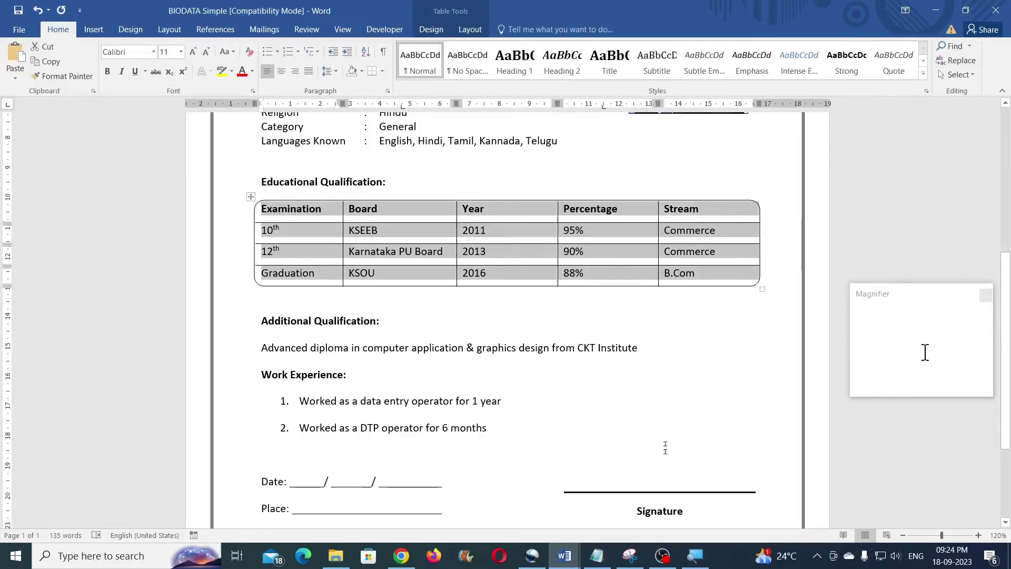
{"action": "mouse_move", "coordinate": [564, 562]}
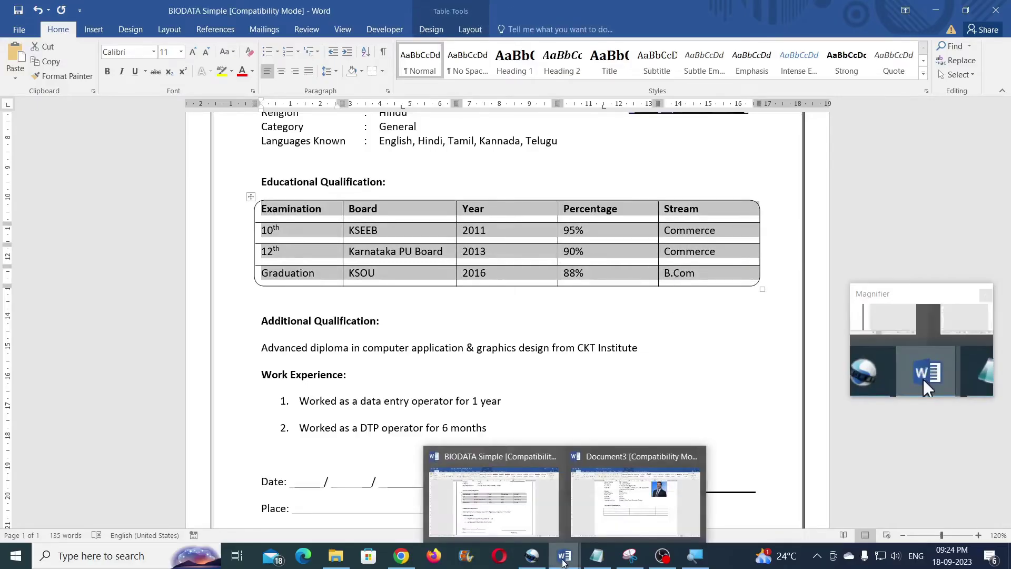
{"action": "left_click", "coordinate": [636, 503]}
{"action": "left_click_drag", "start_coordinate": [290, 328], "coordinate": [667, 371]}
{"action": "key", "text": "ctrl+v"}
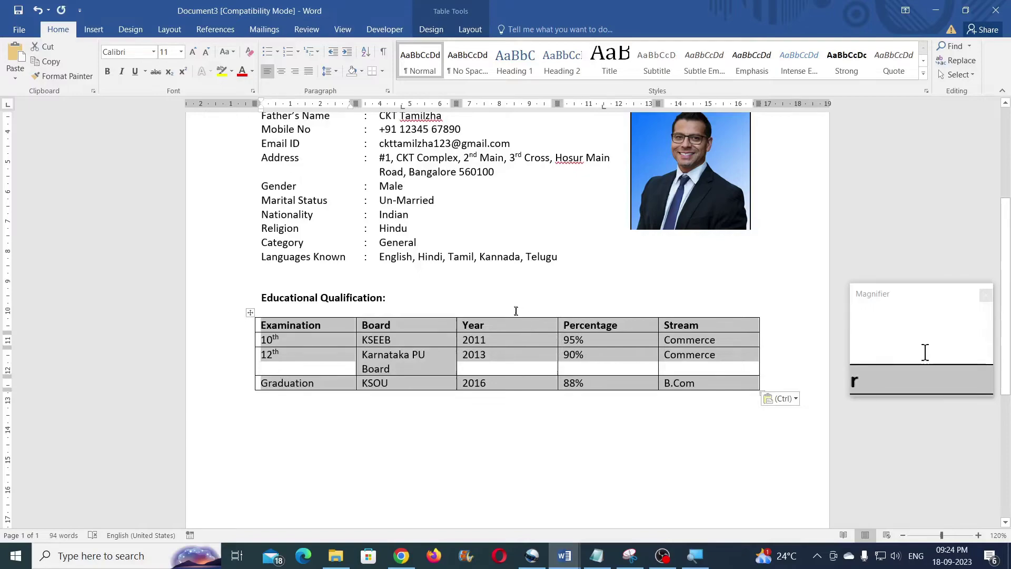
Set the row height of the whole educational qualification table to 0.7 cm.
{"action": "left_click", "coordinate": [470, 30]}
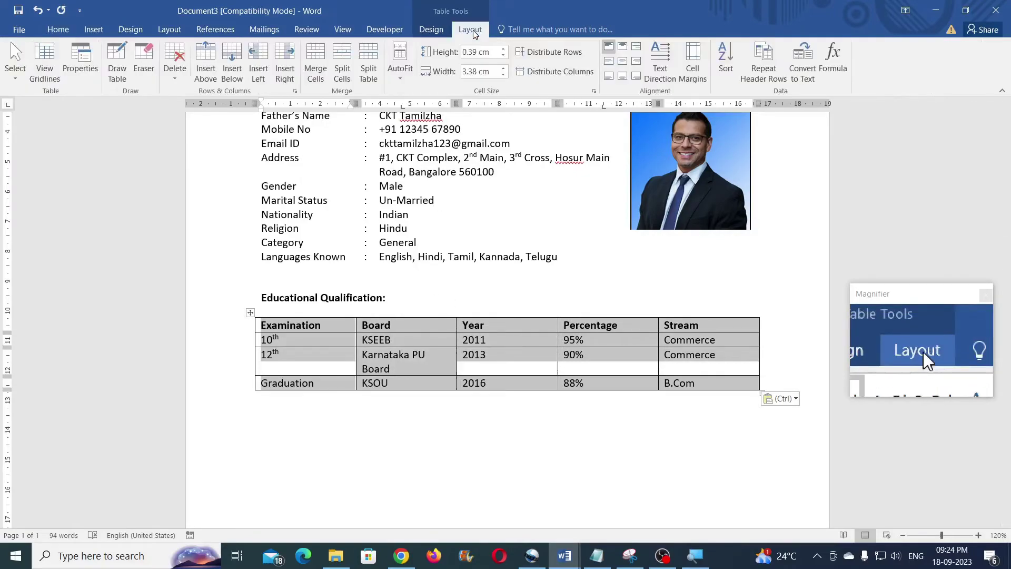
{"action": "left_click", "coordinate": [504, 49]}
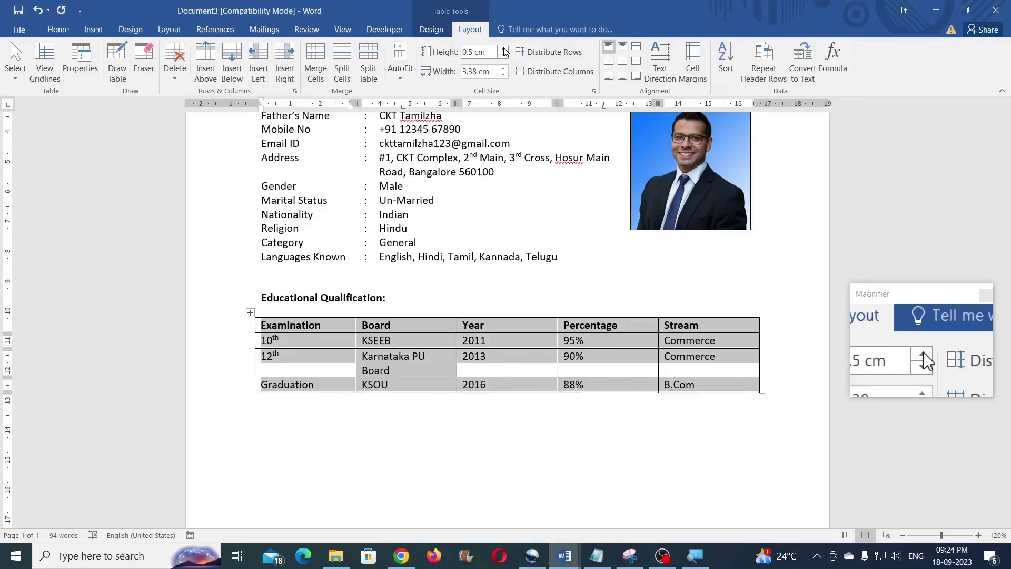
{"action": "left_click", "coordinate": [504, 49]}
{"action": "left_click", "coordinate": [504, 49]}
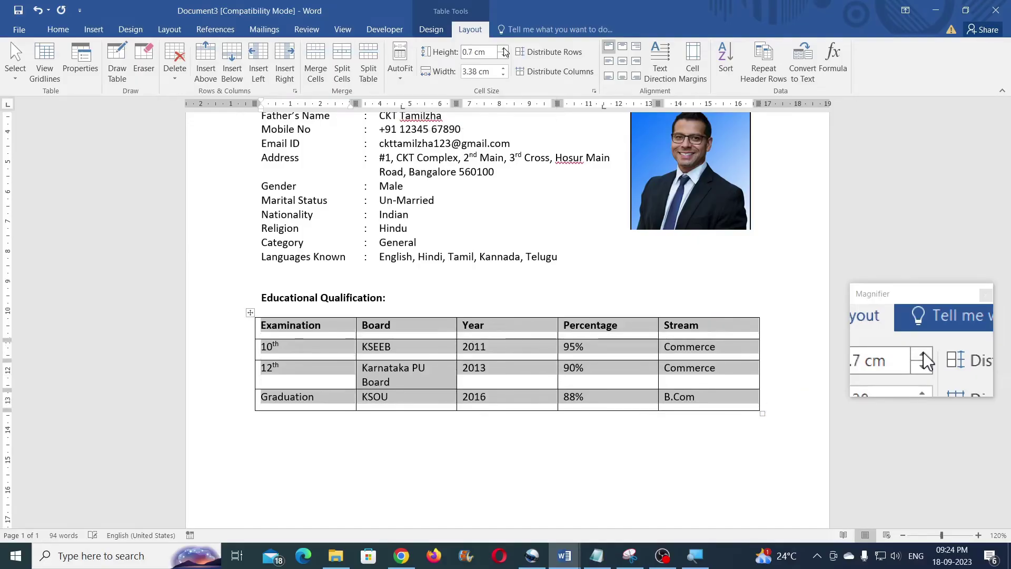
{"action": "left_click", "coordinate": [685, 348]}
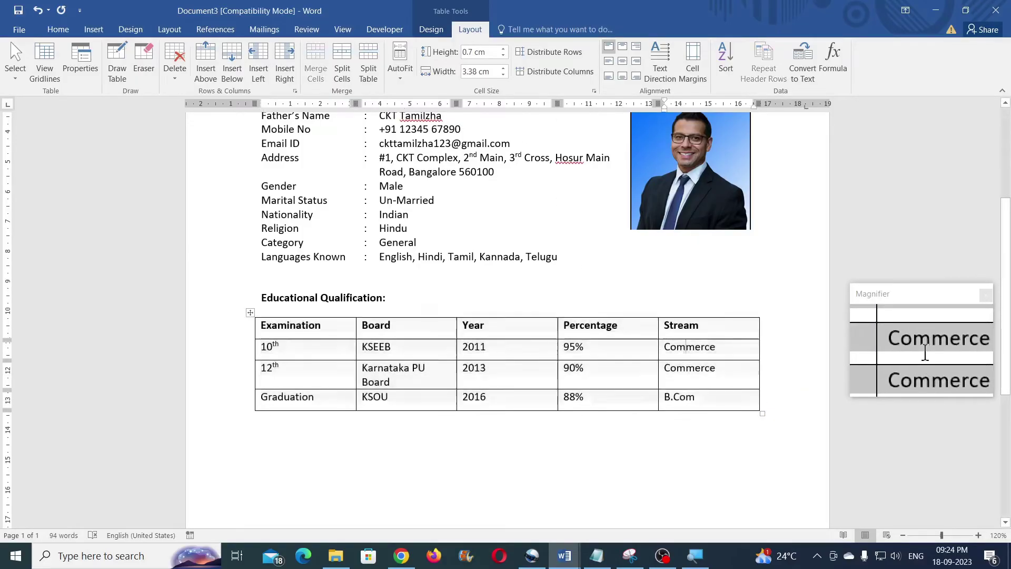
Select the entire educational qualification table and remove its outside borders.
{"action": "scroll", "coordinate": [626, 337], "scroll_direction": "down", "scroll_amount": 1}
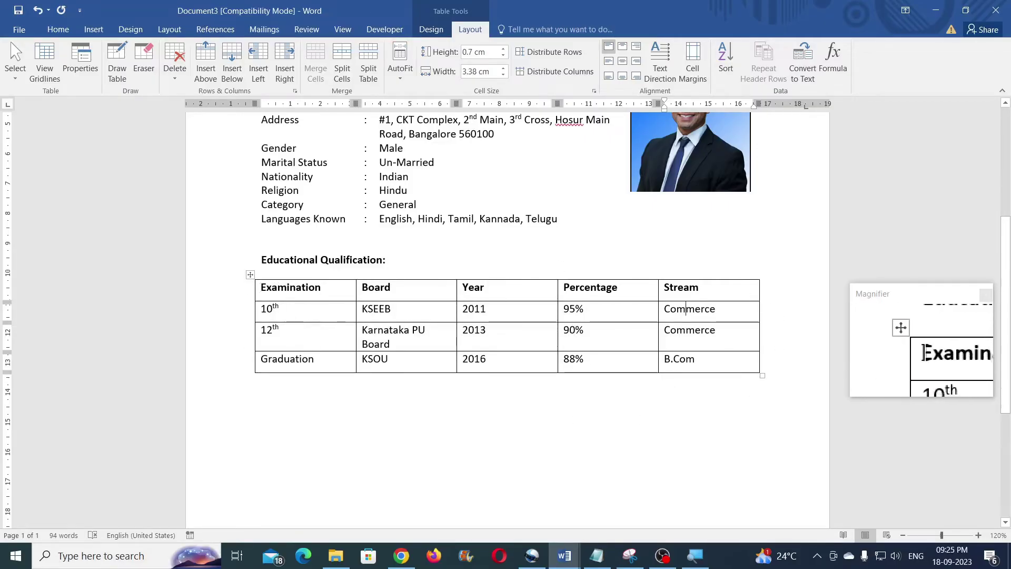
{"action": "left_click_drag", "start_coordinate": [262, 287], "coordinate": [679, 366]}
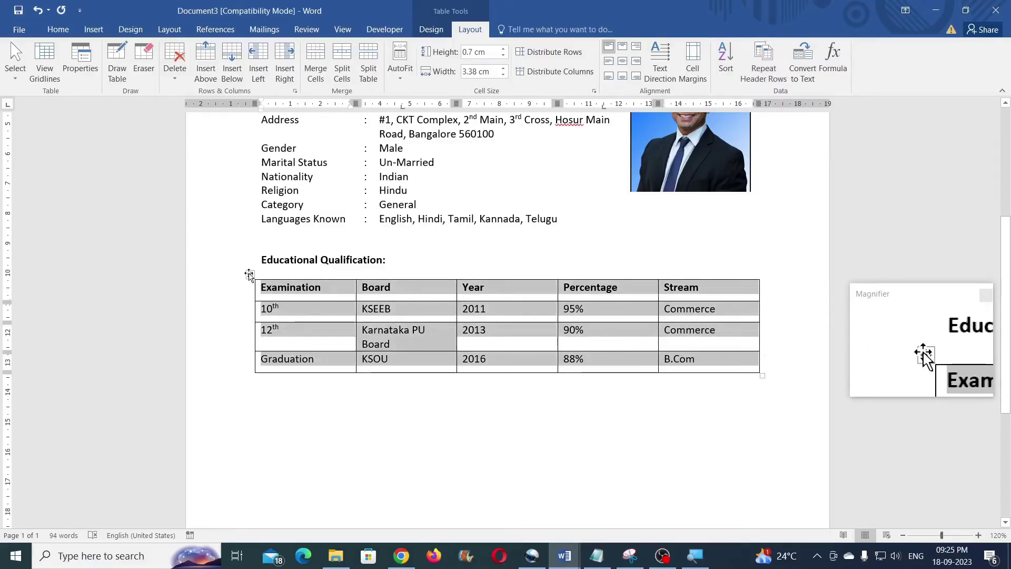
{"action": "left_click", "coordinate": [436, 32]}
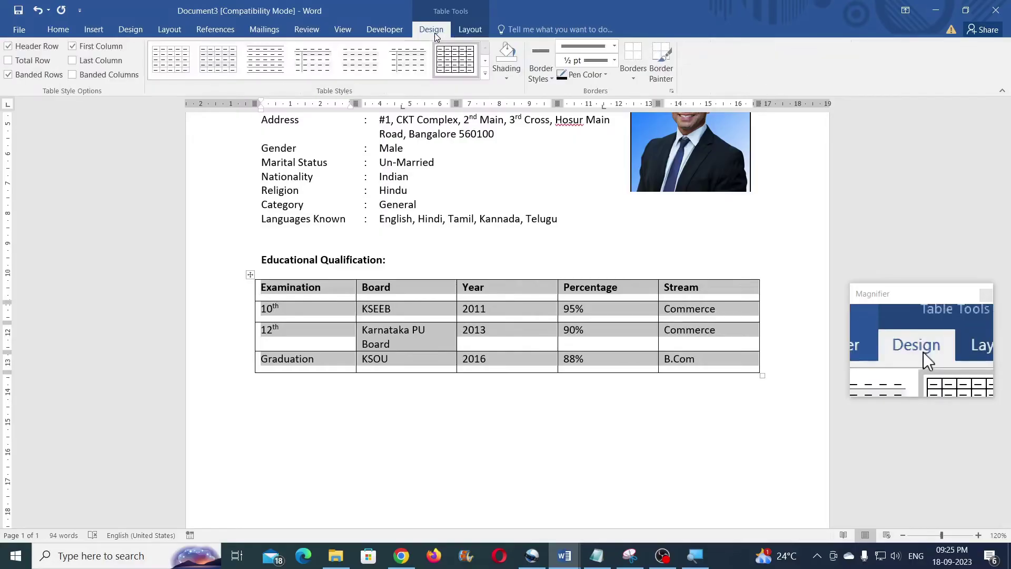
{"action": "left_click", "coordinate": [635, 78]}
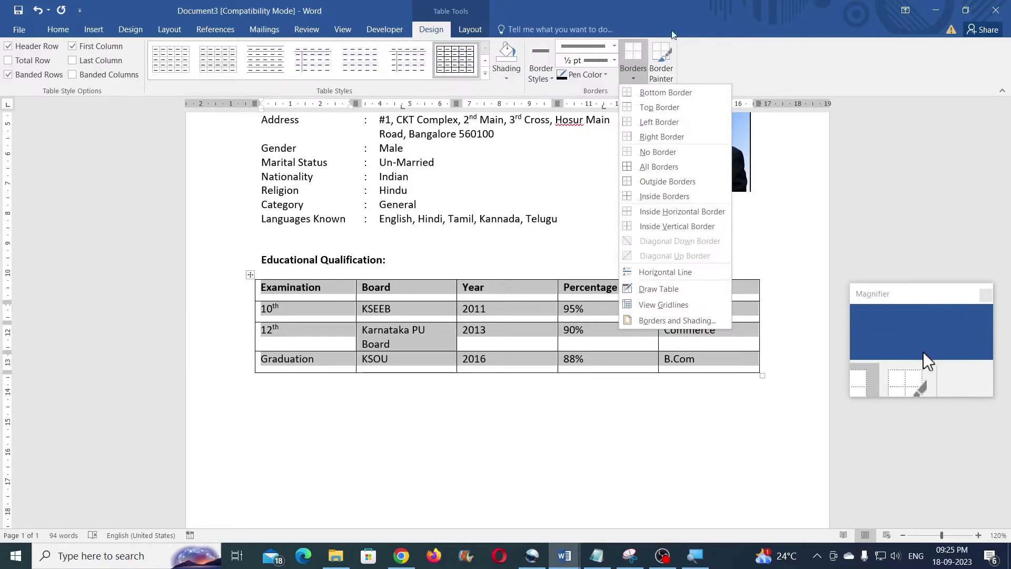
{"action": "left_click", "coordinate": [672, 34]}
{"action": "left_click", "coordinate": [633, 79]}
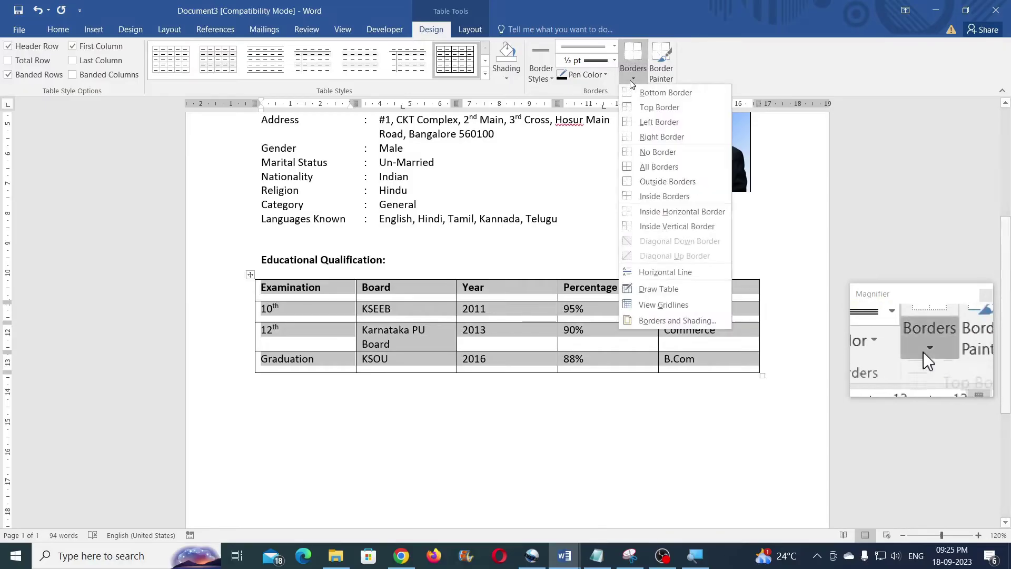
{"action": "left_click", "coordinate": [656, 183]}
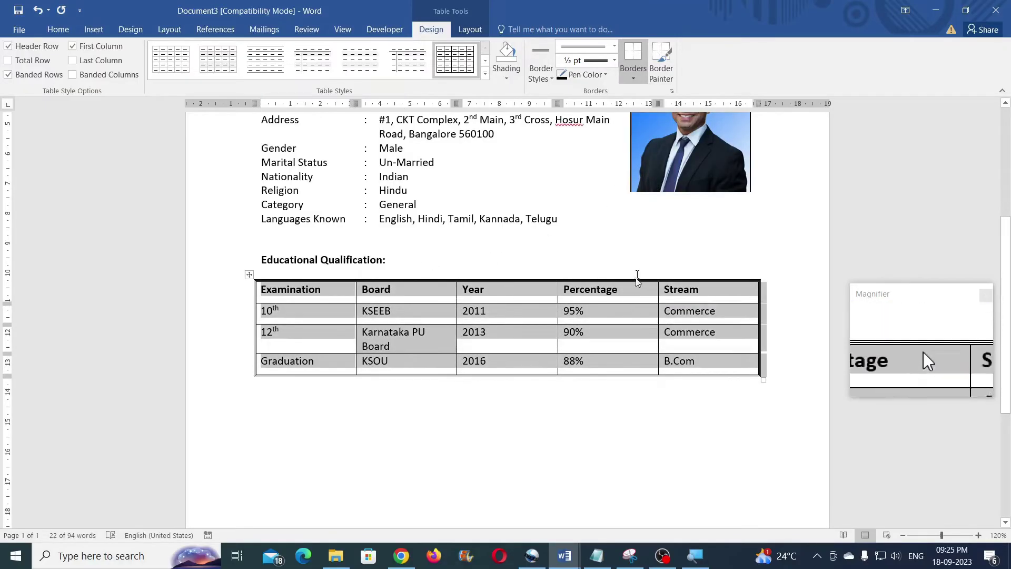
{"action": "left_click", "coordinate": [639, 78]}
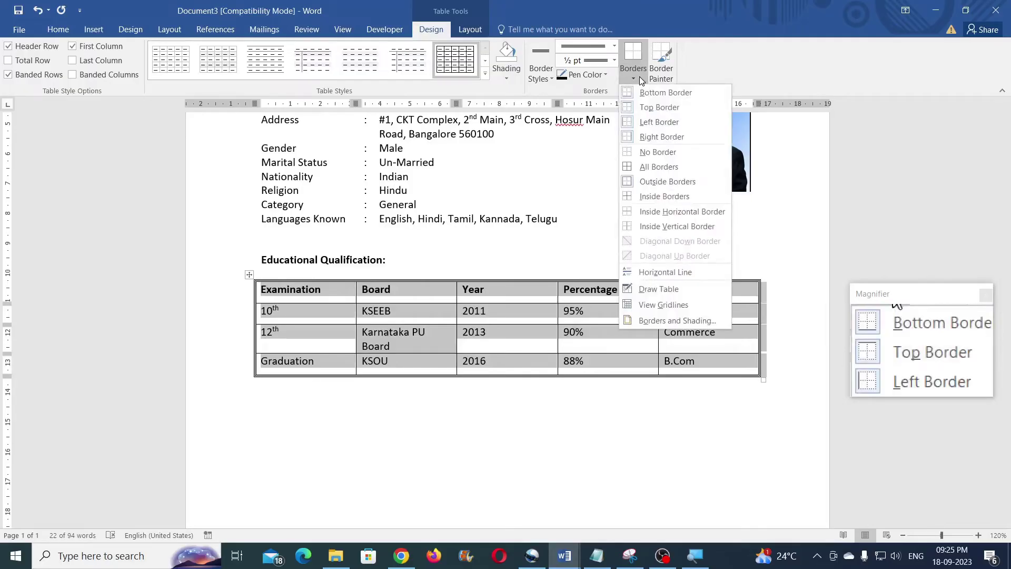
{"action": "left_click", "coordinate": [660, 182]}
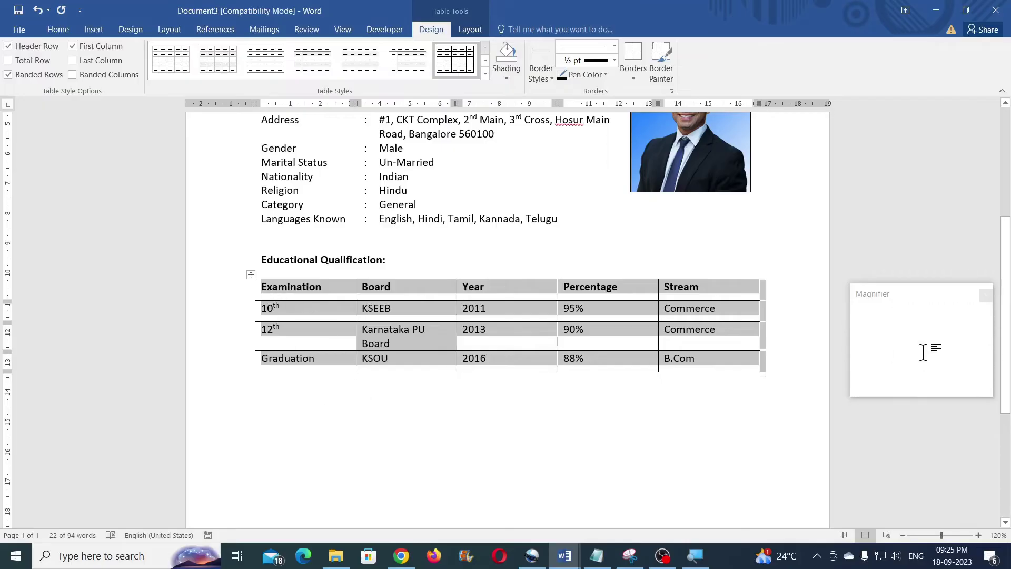
Draw a rounded rectangle about 3.12 cm high by 16.99 cm wide around the educational qualification table and set it to No Fill.
{"action": "left_click", "coordinate": [288, 274]}
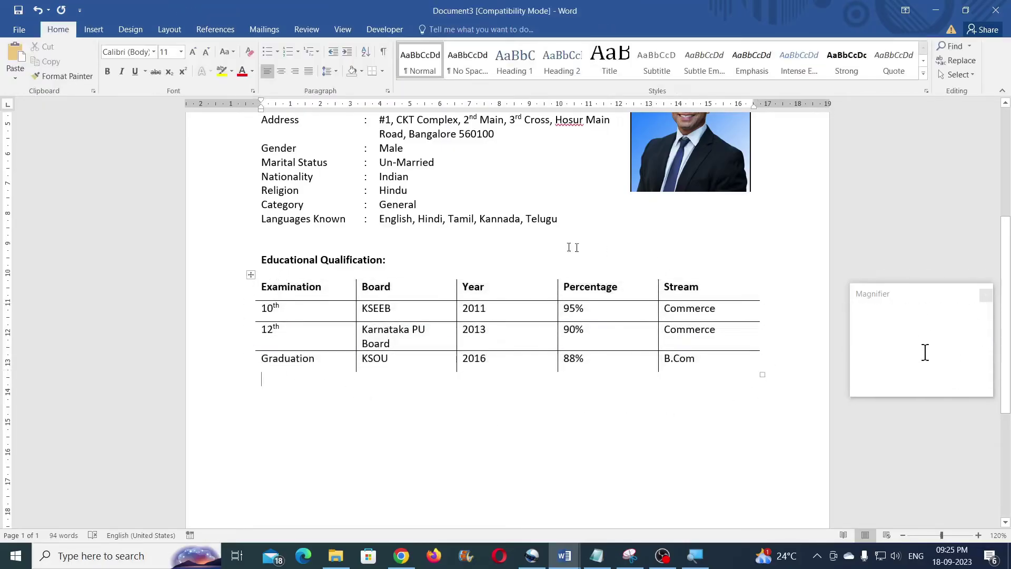
{"action": "left_click", "coordinate": [94, 30]}
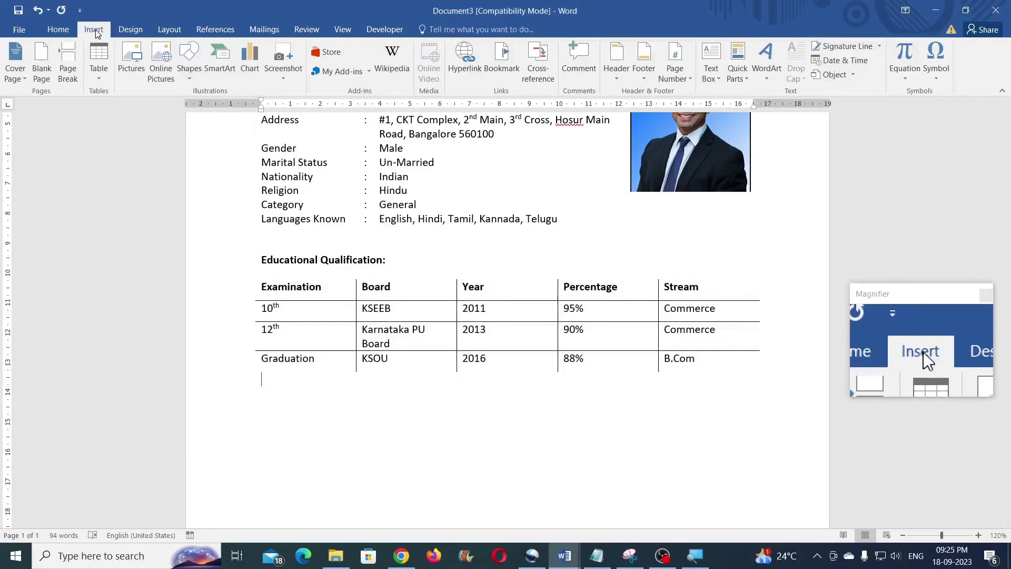
{"action": "left_click", "coordinate": [189, 66]}
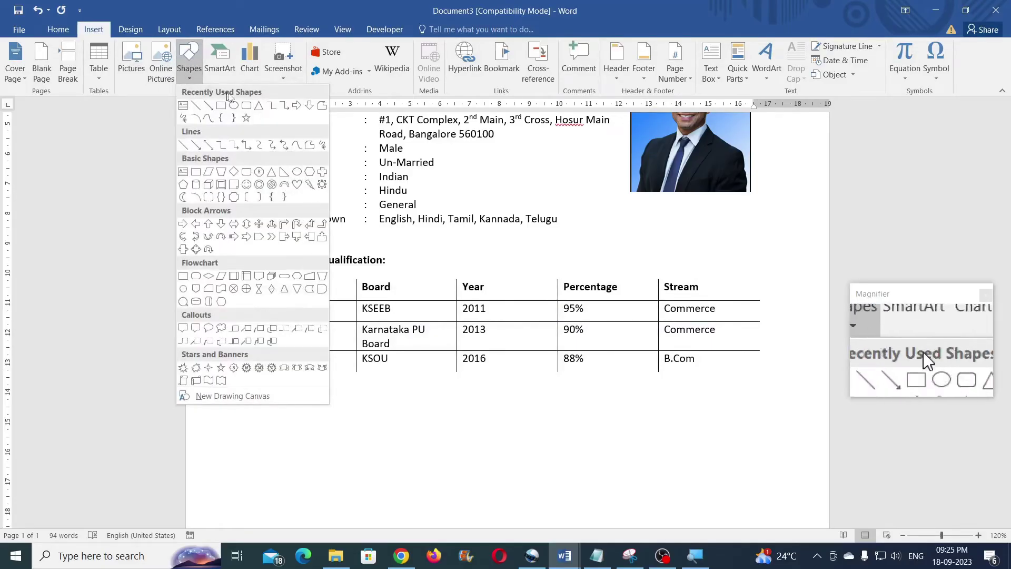
{"action": "left_click", "coordinate": [250, 109]}
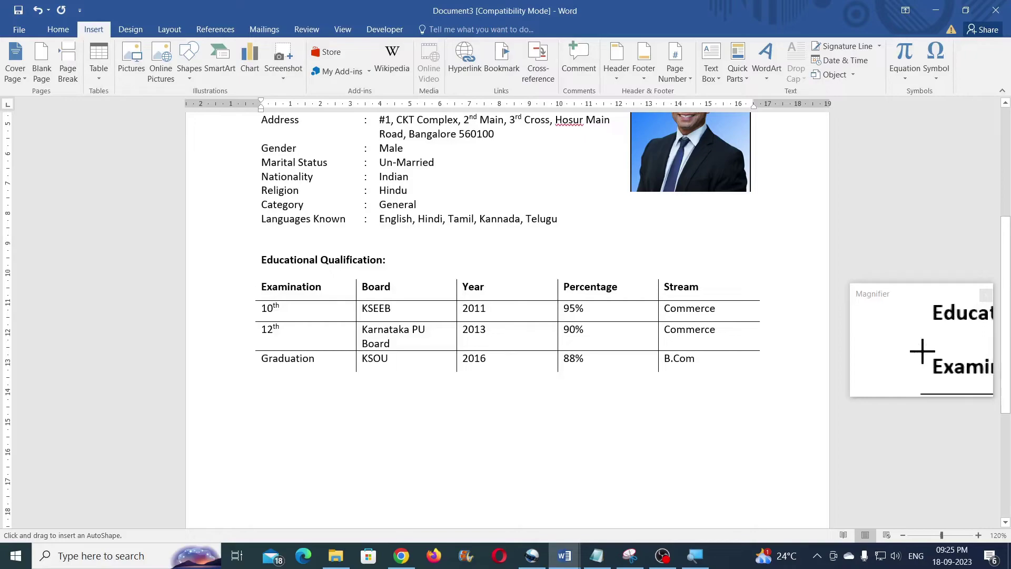
{"action": "mouse_move", "coordinate": [253, 279]}
{"action": "left_mouse_down"}
{"action": "mouse_move", "coordinate": [398, 357]}
{"action": "mouse_move", "coordinate": [771, 373]}
{"action": "mouse_move", "coordinate": [759, 372]}
{"action": "left_mouse_up"}
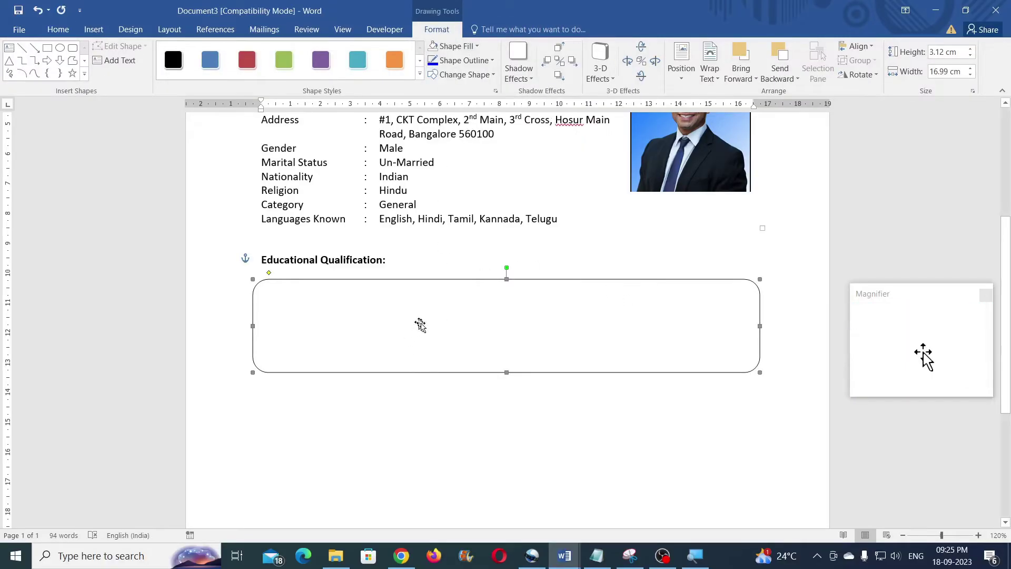
{"action": "left_click", "coordinate": [450, 46]}
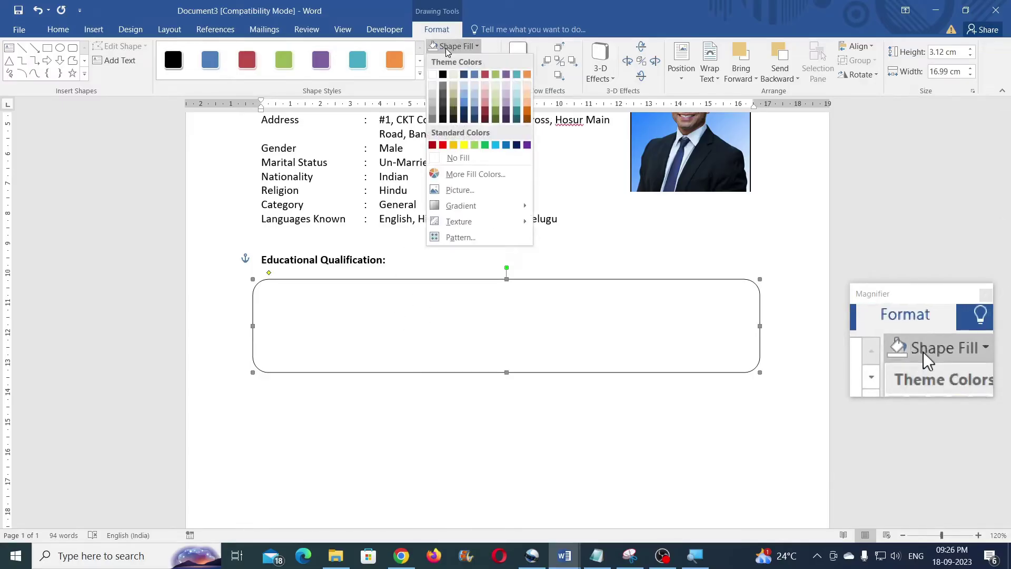
{"action": "left_click", "coordinate": [461, 159]}
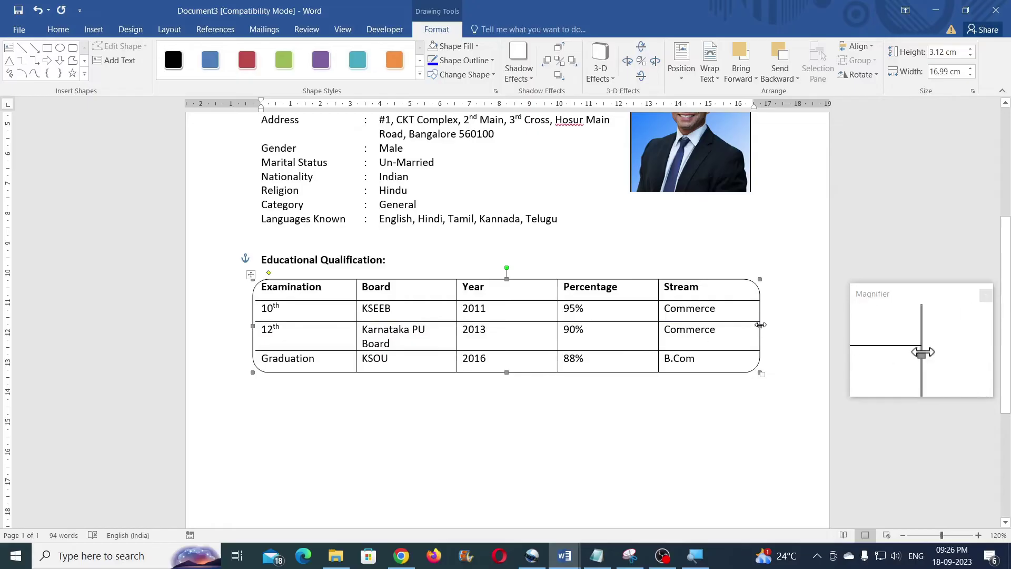
Adjust the rounded rectangle to about 3.25 cm high by 16.88 cm wide, fit it around the educational qualification table, and reduce its corner rounding.
{"action": "left_click_drag", "start_coordinate": [760, 326], "coordinate": [757, 326]}
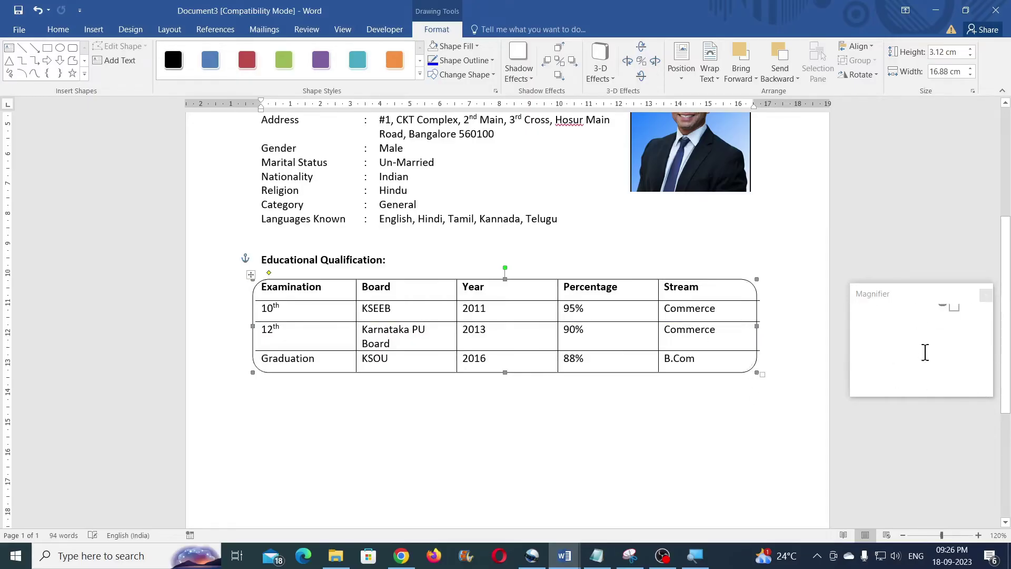
{"action": "key", "text": "ctrl+z"}
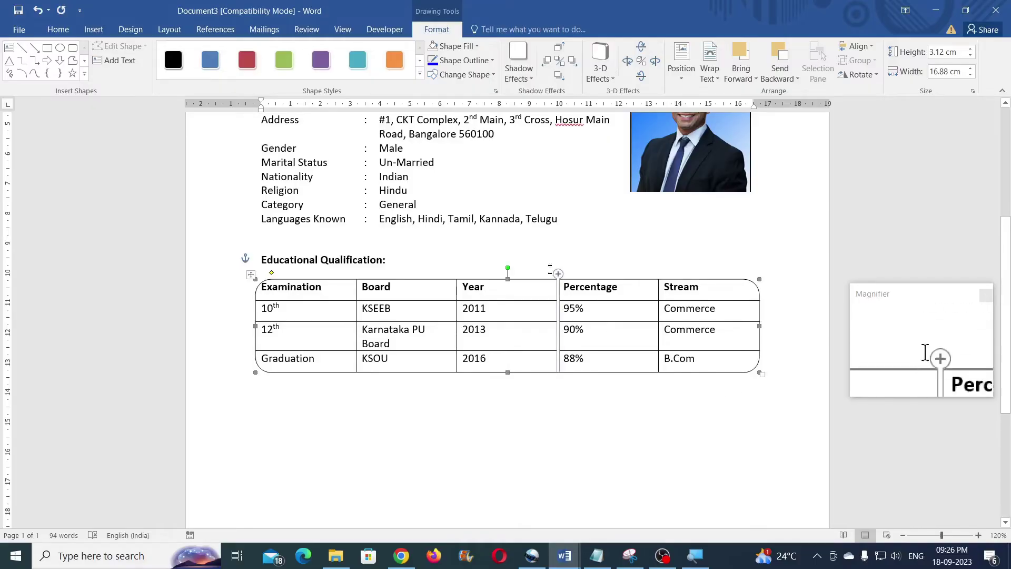
{"action": "left_click_drag", "start_coordinate": [508, 268], "coordinate": [507, 275]}
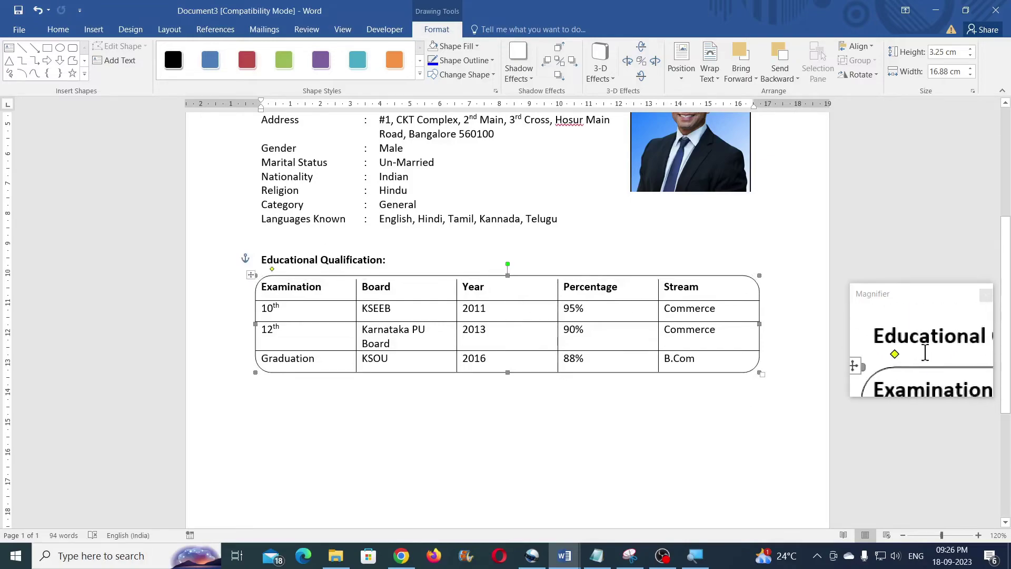
{"action": "left_click_drag", "start_coordinate": [273, 270], "coordinate": [269, 272]}
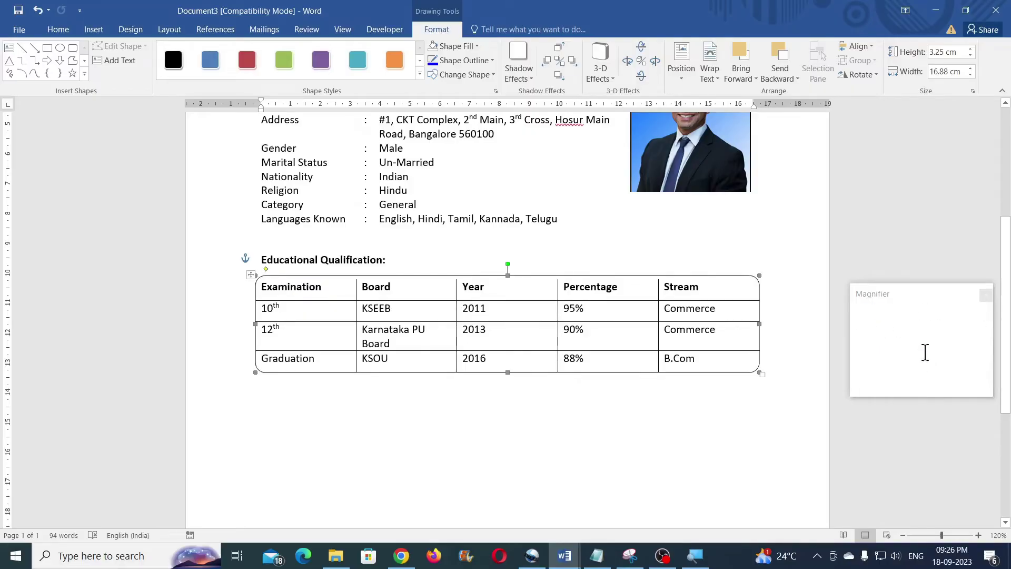
Copy the Additional Qualification and Work Experience sections from the BIODATA Simple document and paste them below the educational qualification table in Document3.
{"action": "left_click", "coordinate": [289, 405]}
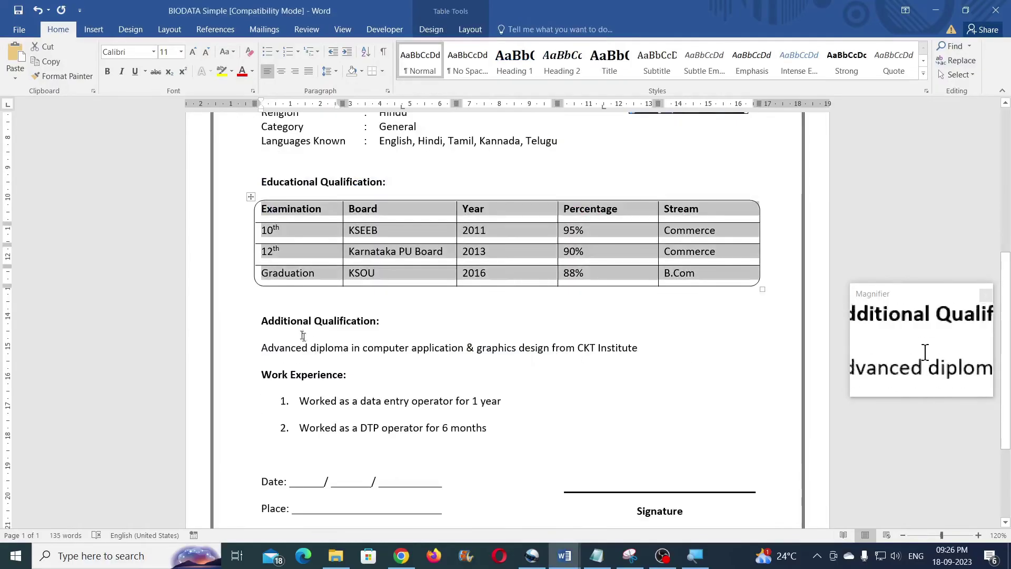
{"action": "scroll", "coordinate": [411, 337], "scroll_direction": "down", "scroll_amount": 1}
{"action": "scroll", "coordinate": [395, 326], "scroll_direction": "down", "scroll_amount": 1}
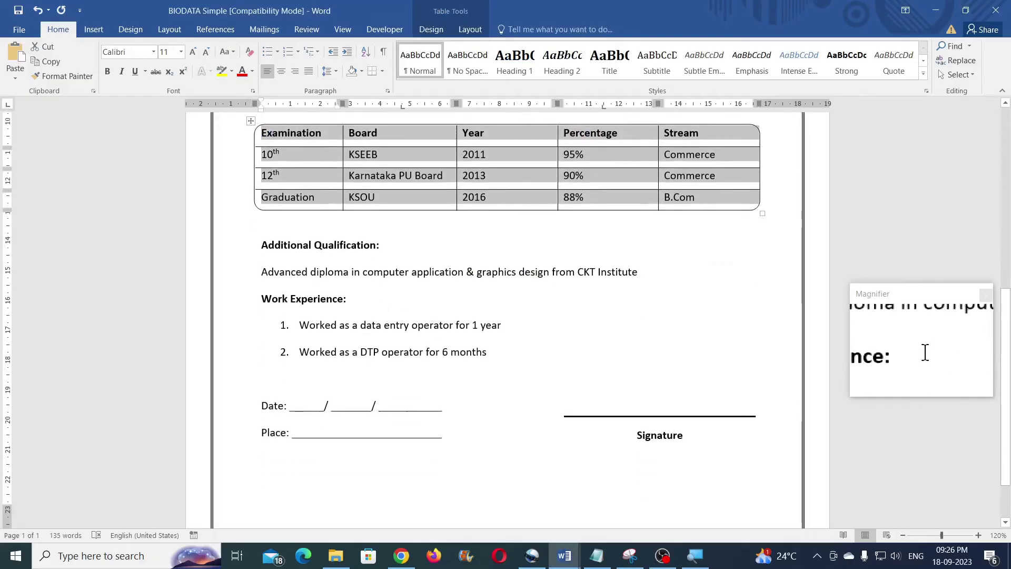
{"action": "left_click_drag", "start_coordinate": [260, 245], "coordinate": [494, 347]}
{"action": "key", "text": "ctrl+c"}
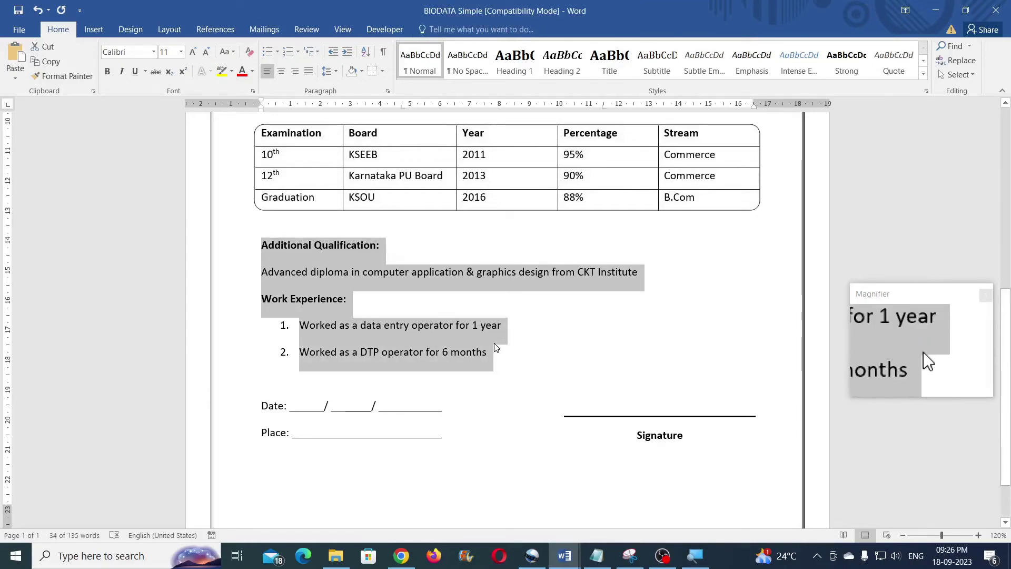
{"action": "key", "text": "alt+Tab"}
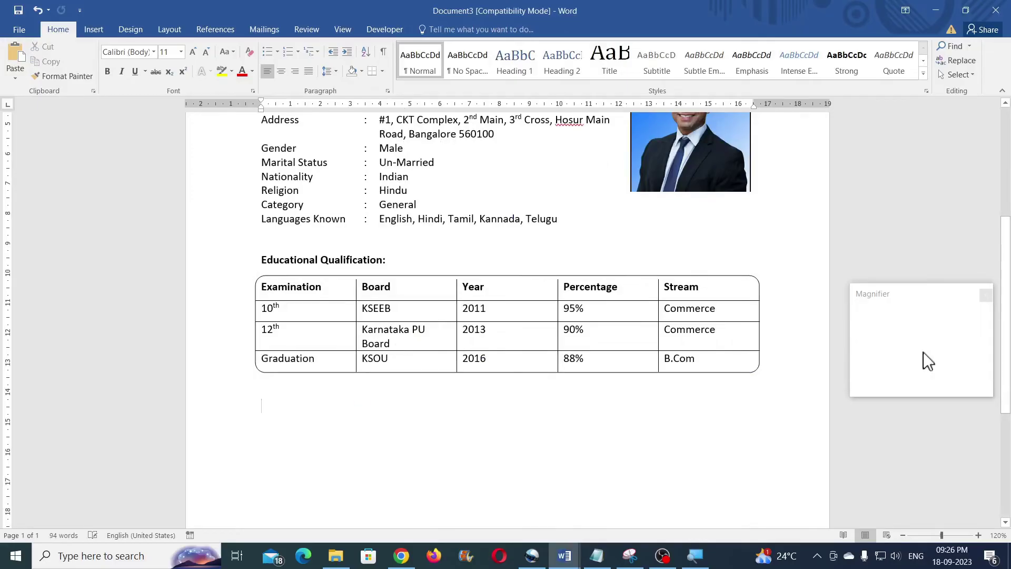
{"action": "key", "text": "ctrl+v"}
{"action": "scroll", "coordinate": [397, 316], "scroll_direction": "down", "scroll_amount": 5}
{"action": "scroll", "coordinate": [397, 316], "scroll_direction": "up", "scroll_amount": 1}
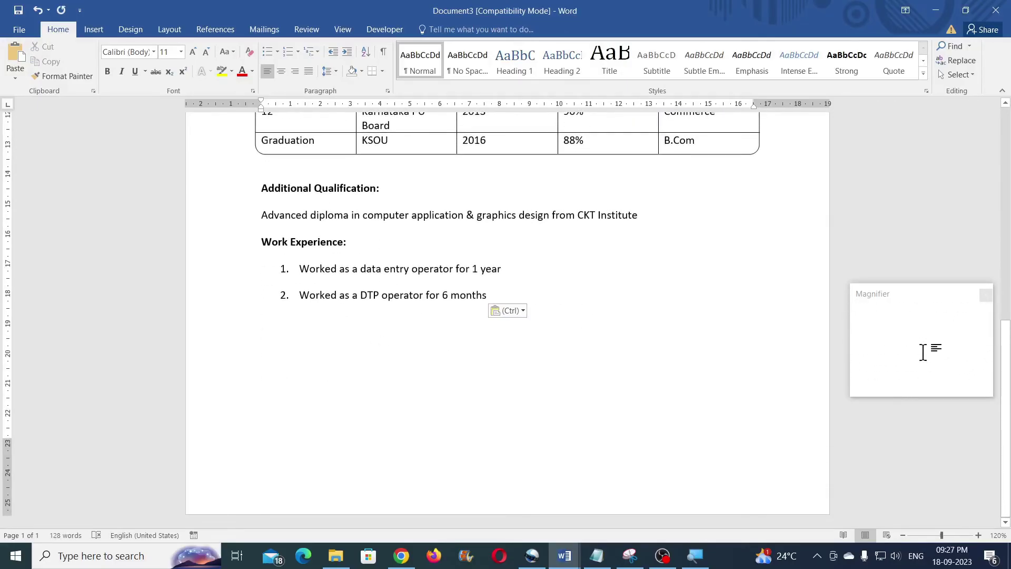
Examine how the Date, Place and Signature block is built in the BIODATA Simple document by showing and hiding its table gridlines, and return to Document3.
{"action": "key", "text": "alt+Tab"}
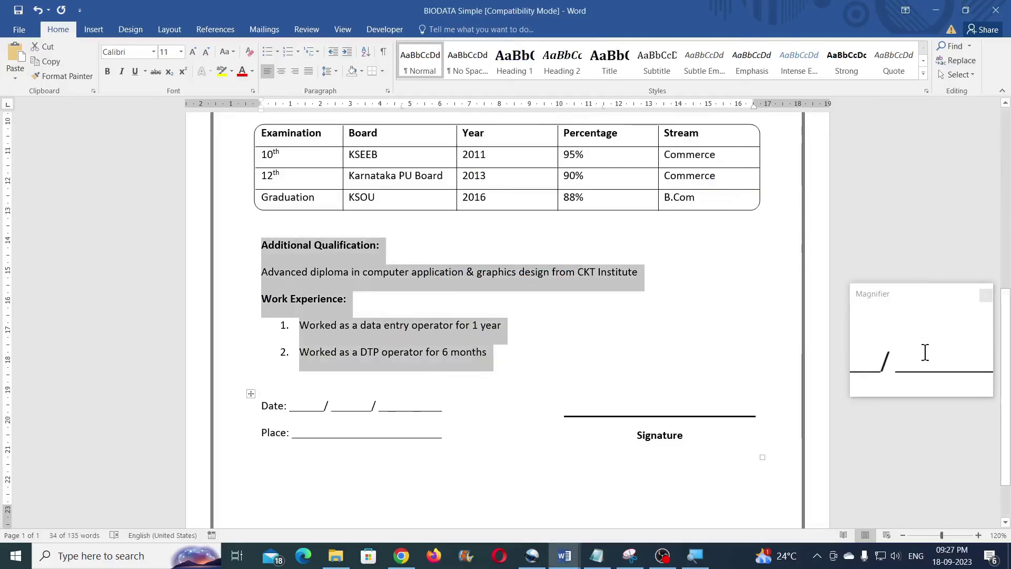
{"action": "left_click", "coordinate": [394, 403]}
{"action": "scroll", "coordinate": [398, 403], "scroll_direction": "down", "scroll_amount": 2}
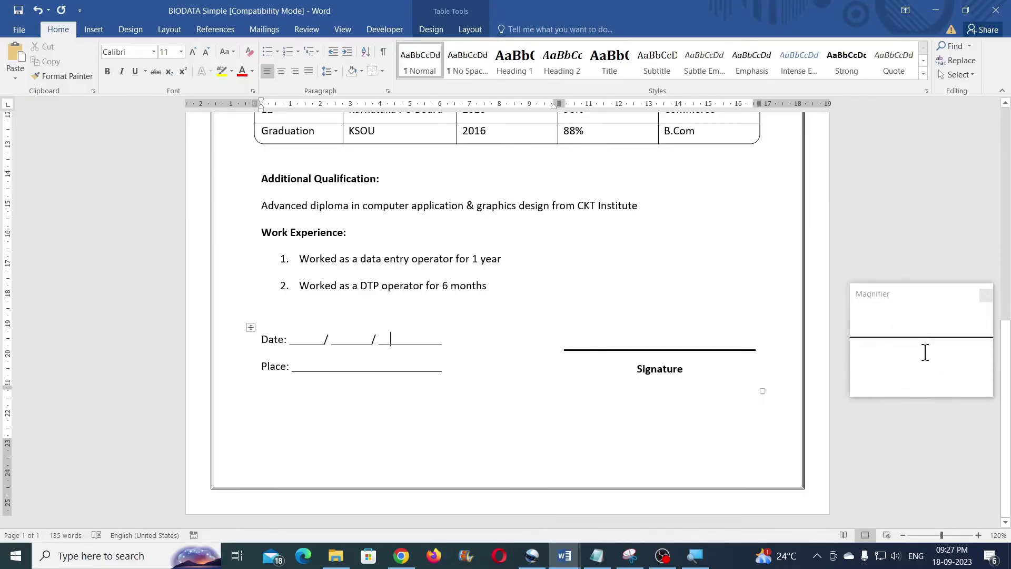
{"action": "left_click", "coordinate": [470, 29]}
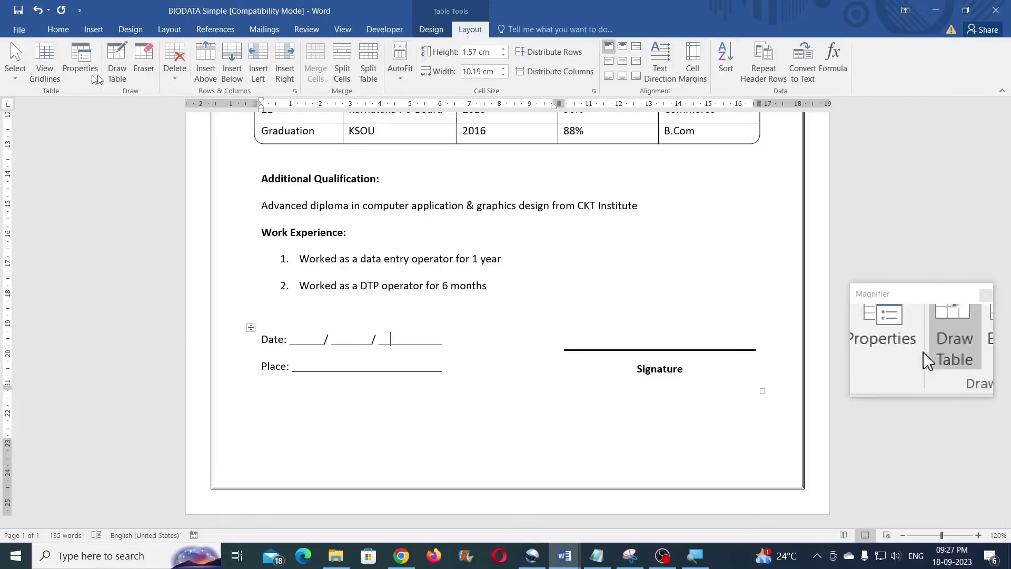
{"action": "left_click", "coordinate": [45, 69]}
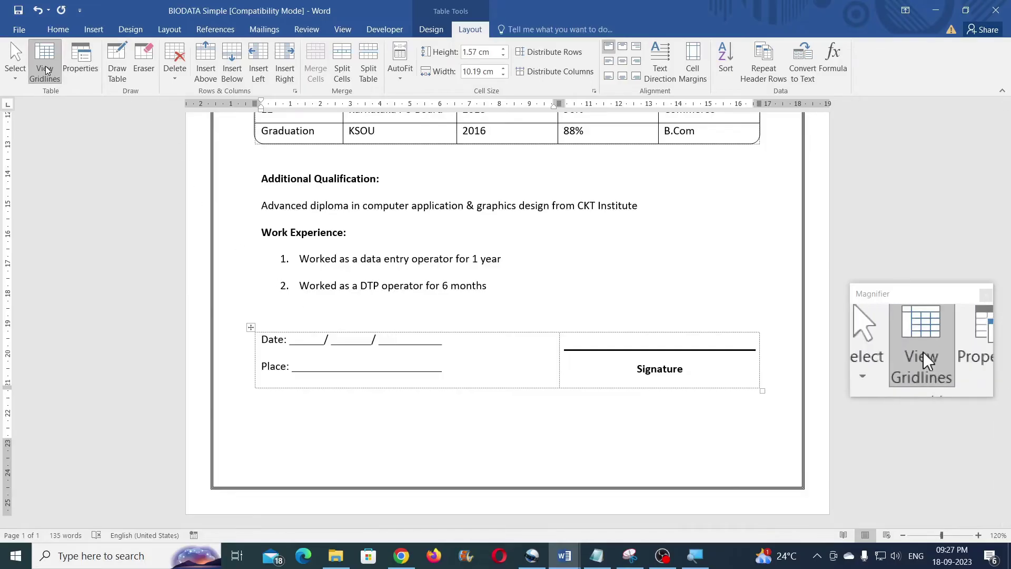
{"action": "left_click", "coordinate": [45, 65]}
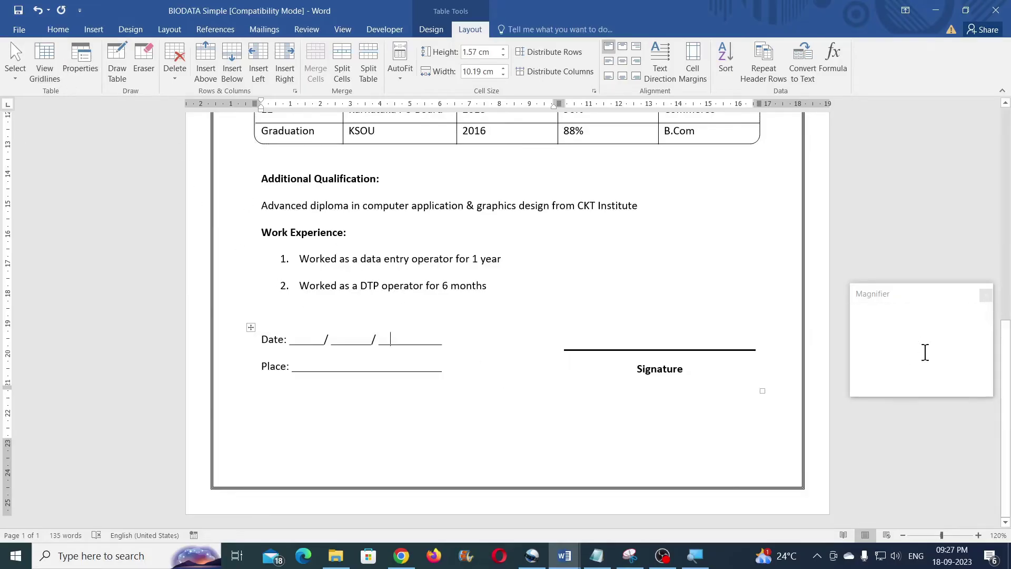
{"action": "key", "text": "alt+Tab"}
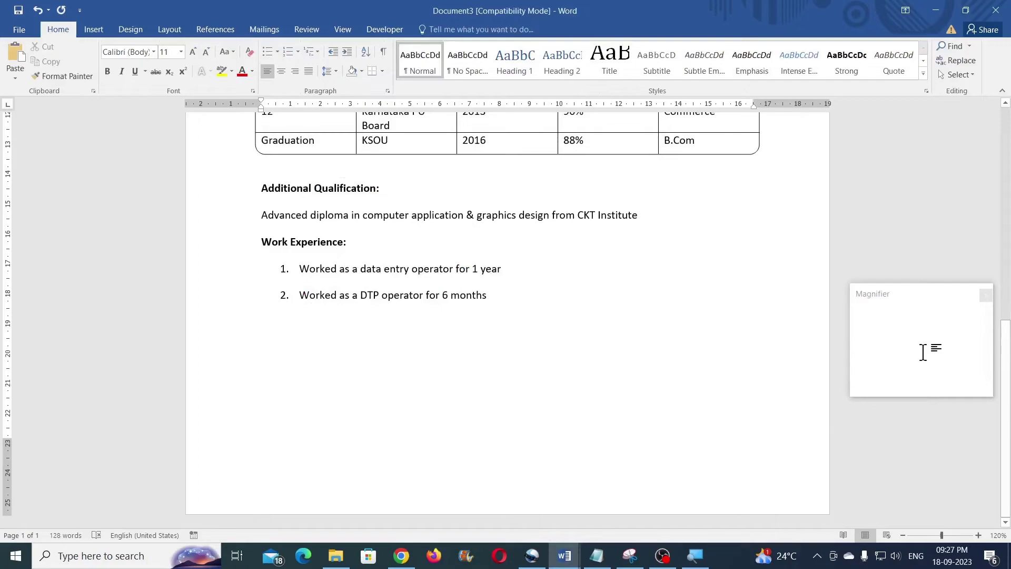
{"action": "key", "text": "alt+Tab"}
{"action": "key", "text": "alt+Tab"}
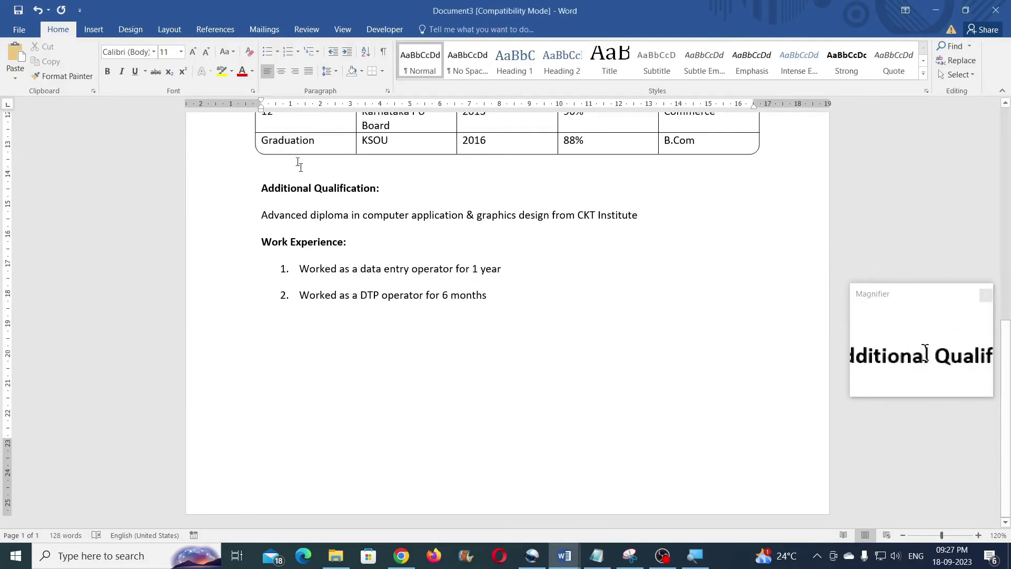
Insert a table with two columns and one row below the Work Experience list in Document3.
{"action": "left_click", "coordinate": [102, 29]}
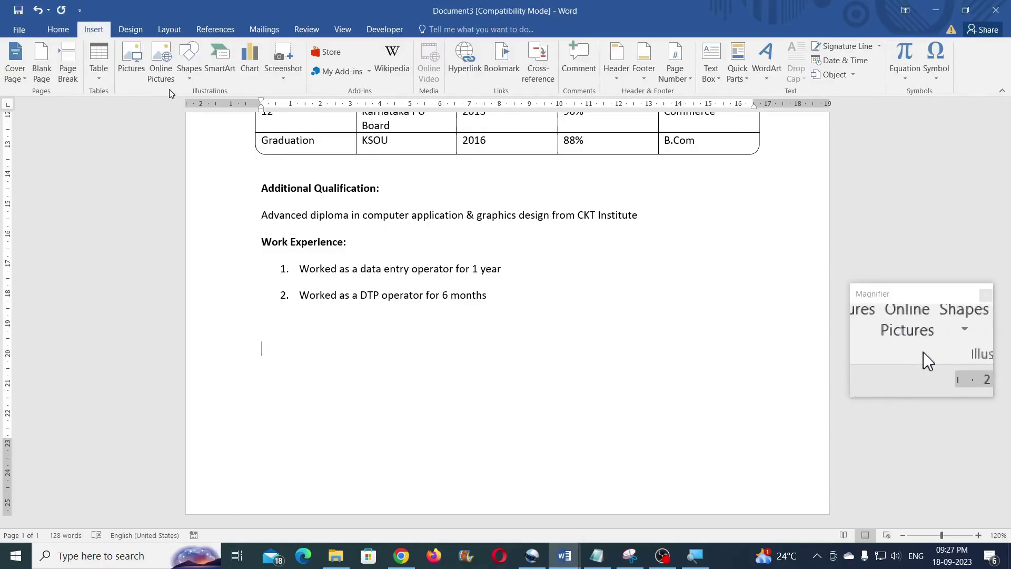
{"action": "left_click", "coordinate": [93, 78]}
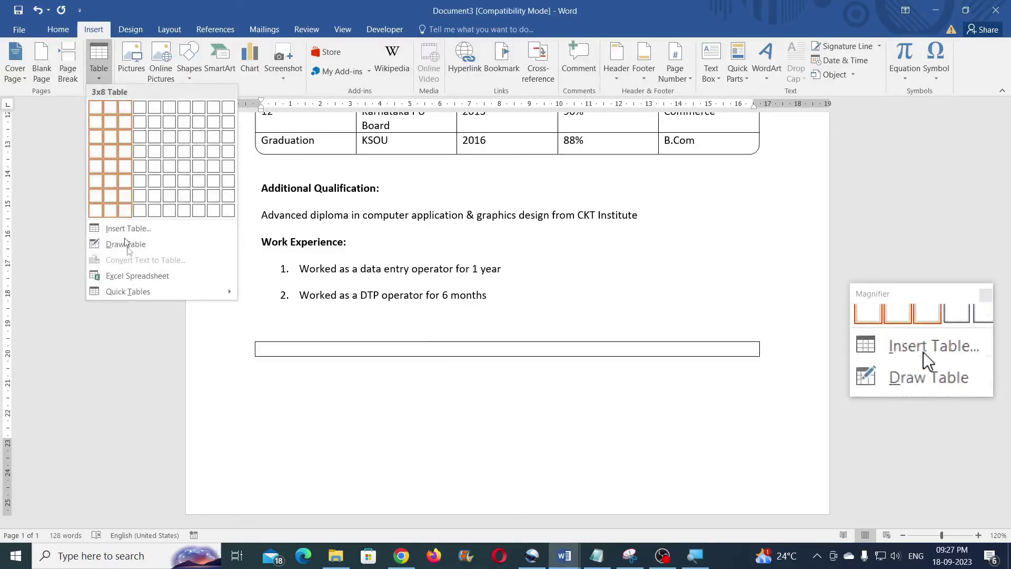
{"action": "left_click", "coordinate": [111, 110]}
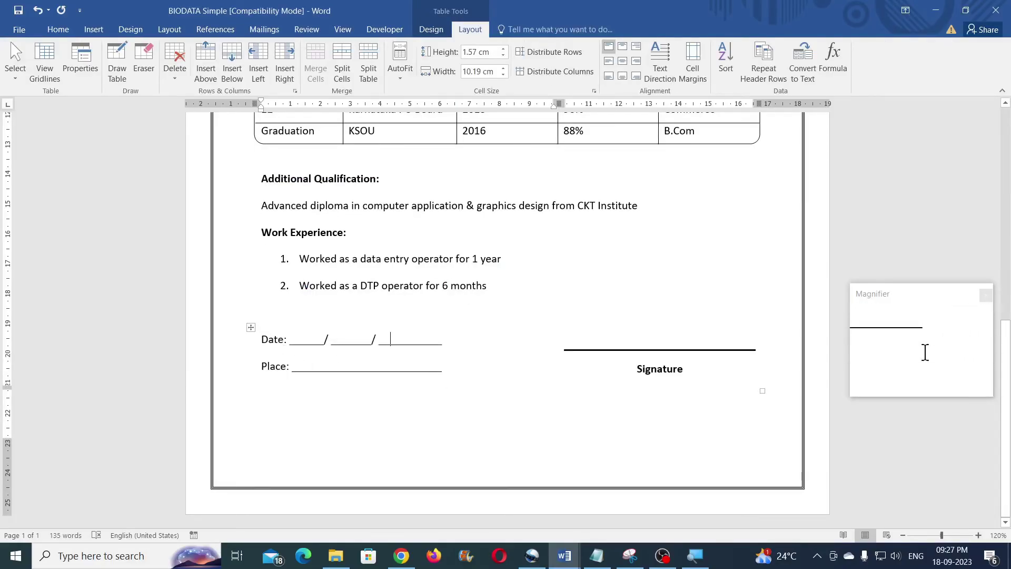
Enter "Date:" in the first cell of the new table, followed by three underscore blanks separated by slashes, and start a new line.
{"action": "key", "text": "alt+Tab"}
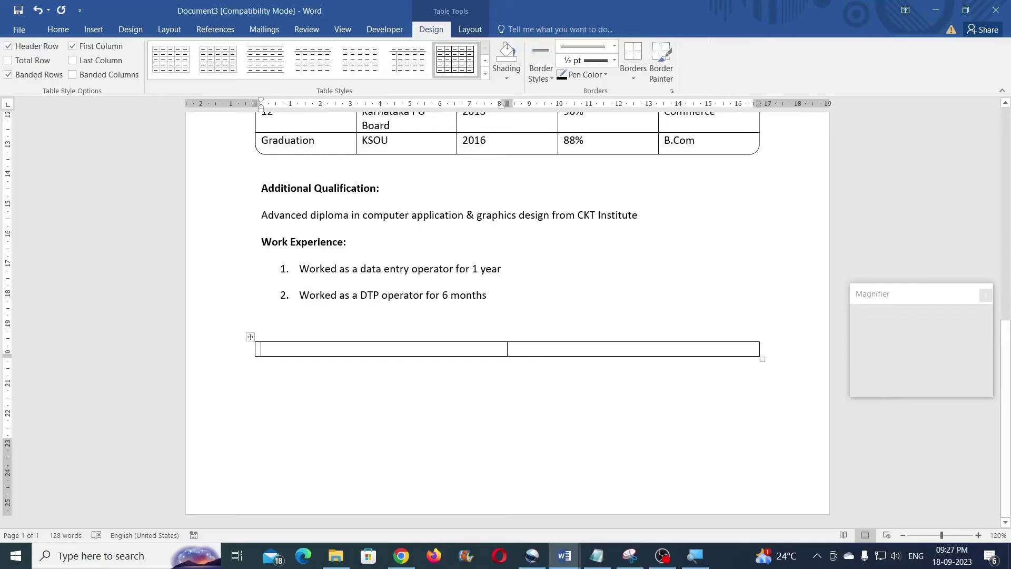
{"action": "type", "text": "Date:"}
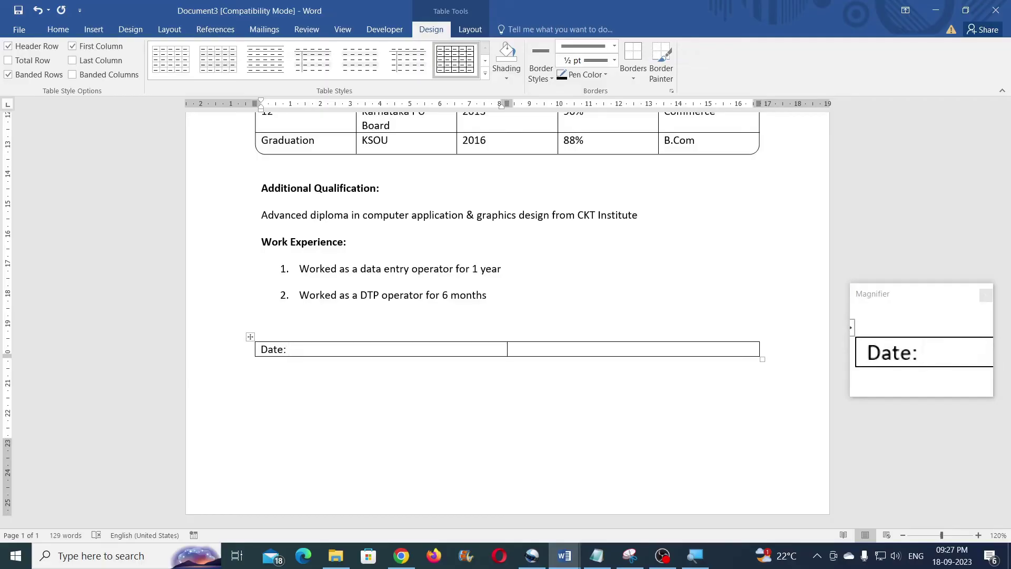
{"action": "type", "text": " _____________"}
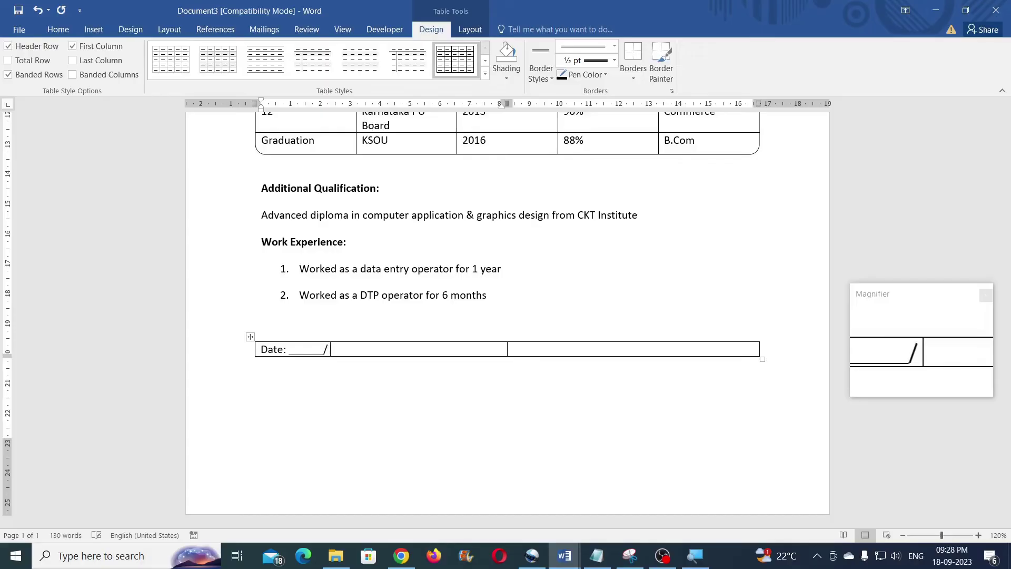
{"action": "type", "text": "_______/"}
{"action": "type", "text": "_____"}
{"action": "key", "text": "Return"}
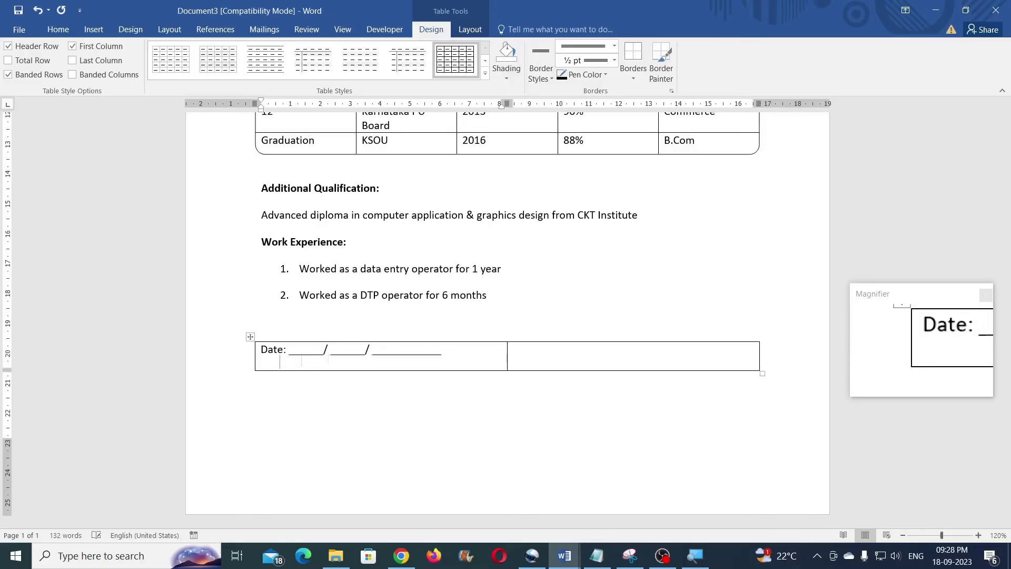
Enter "Place:" under the date, followed by an underscore blank ending level with the date blanks, and add an empty line below.
{"action": "type", "text": "P"}
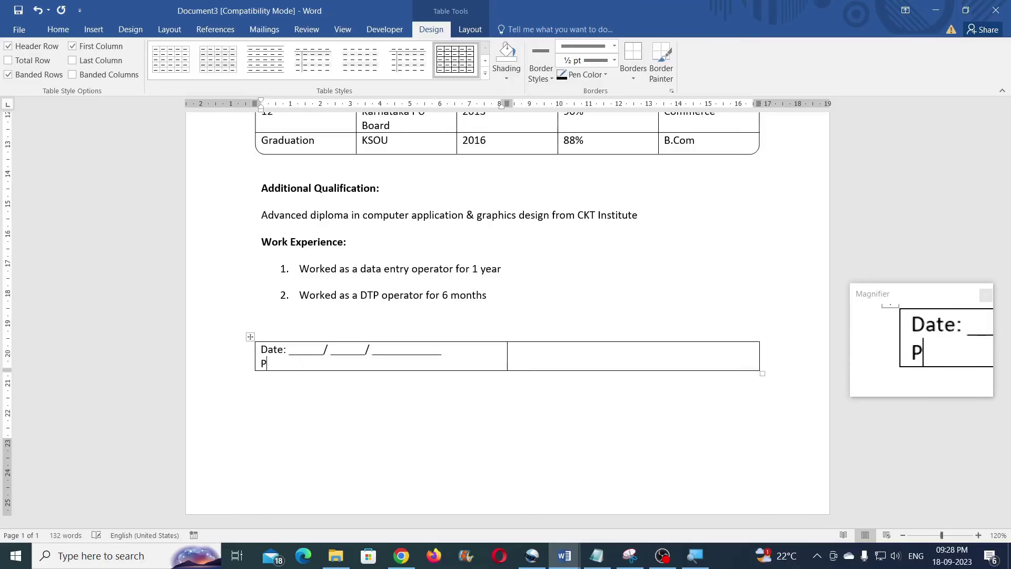
{"action": "type", "text": "lace"}
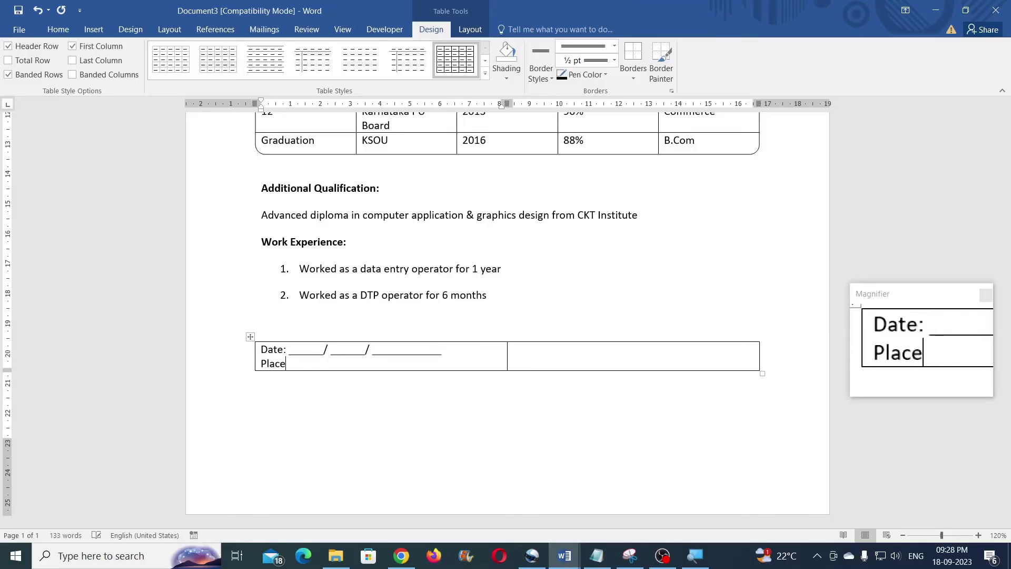
{"action": "type", "text": ":"}
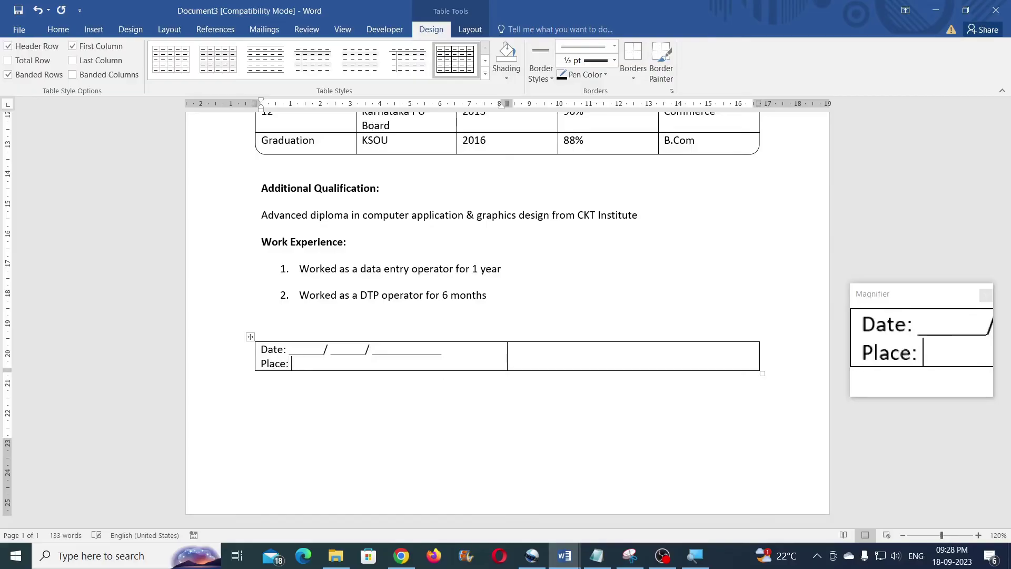
{"action": "type", "text": " _________________________________"}
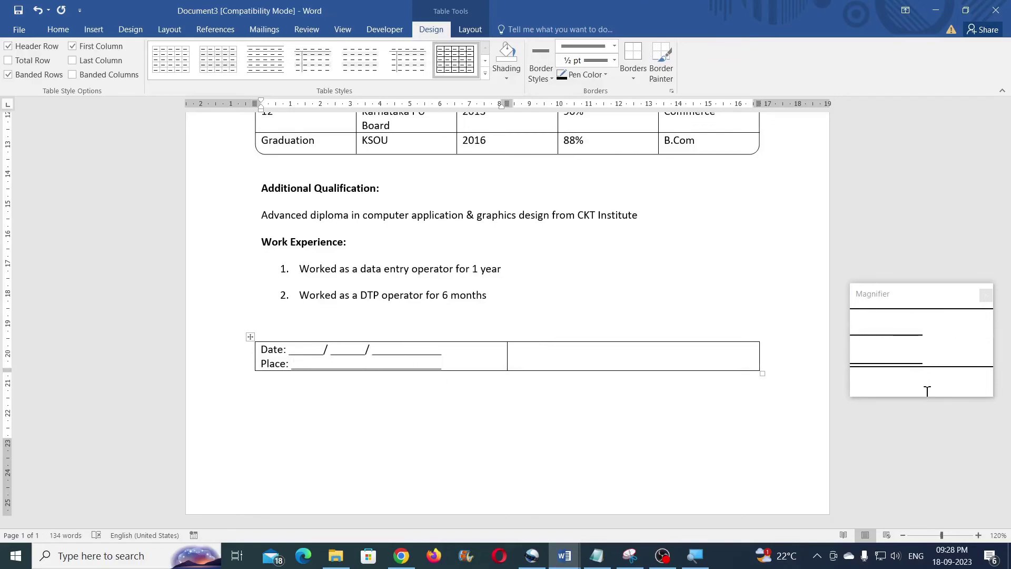
{"action": "key", "text": "Return"}
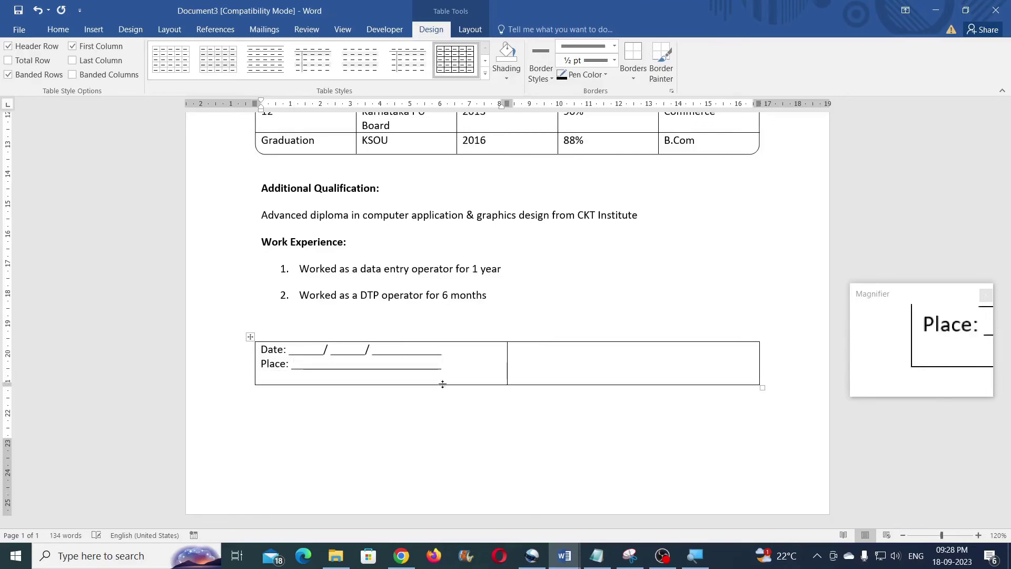
Create a thick horizontal signature line across the second cell of the Date and Place table from a row of underscores.
{"action": "left_click", "coordinate": [521, 354]}
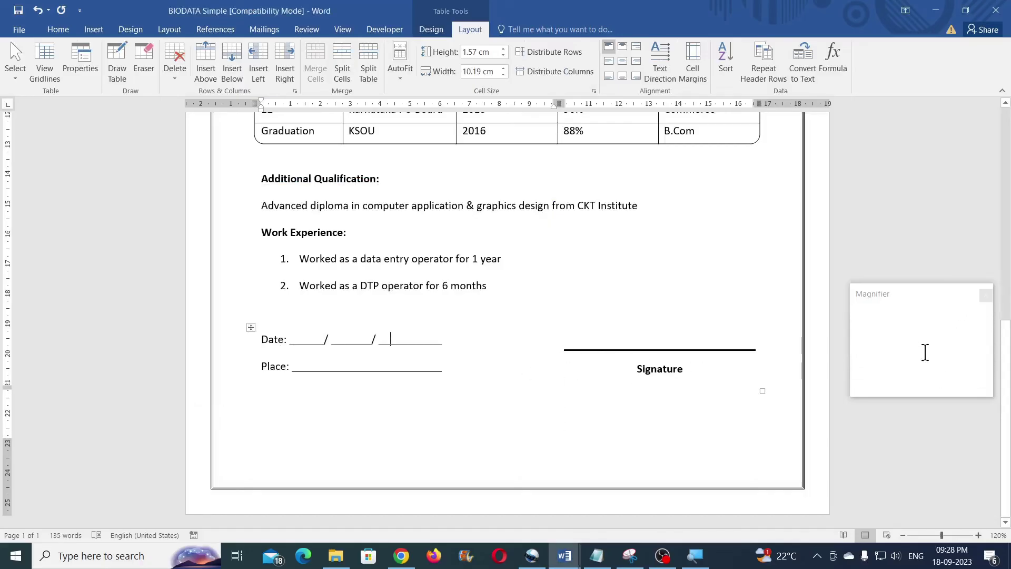
{"action": "key", "text": "alt+Tab"}
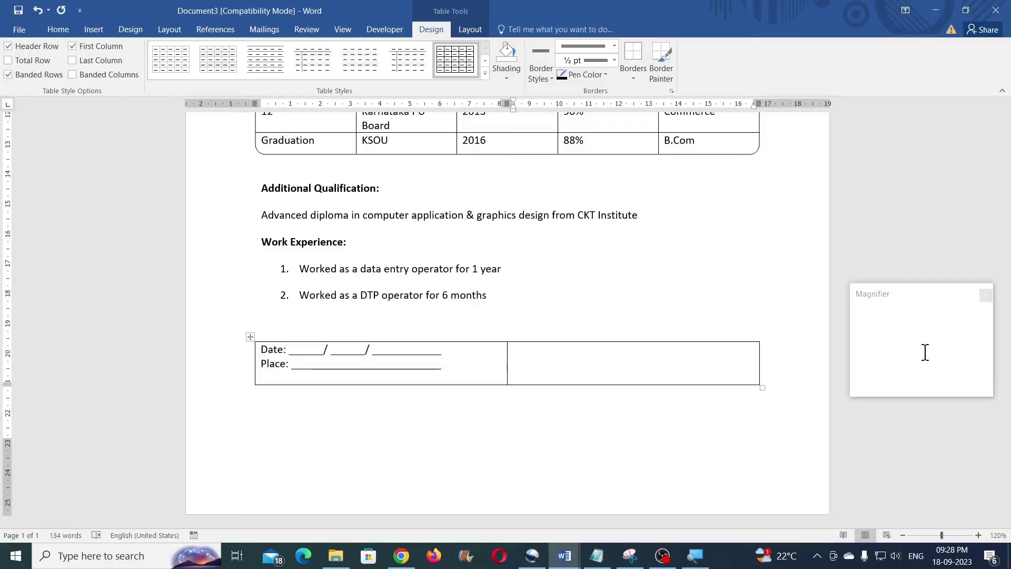
{"action": "type", "text": "____"}
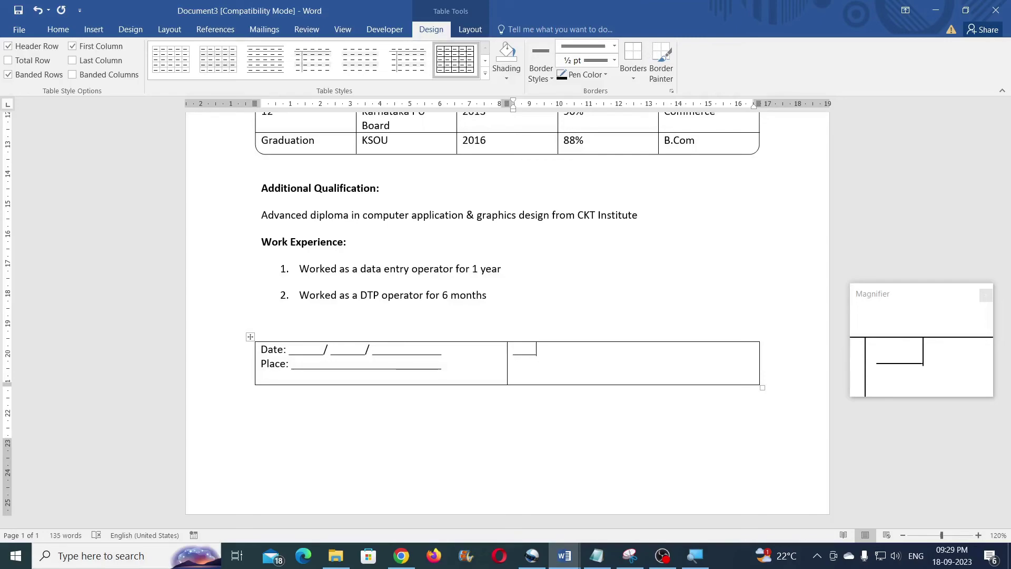
{"action": "key", "text": "Return"}
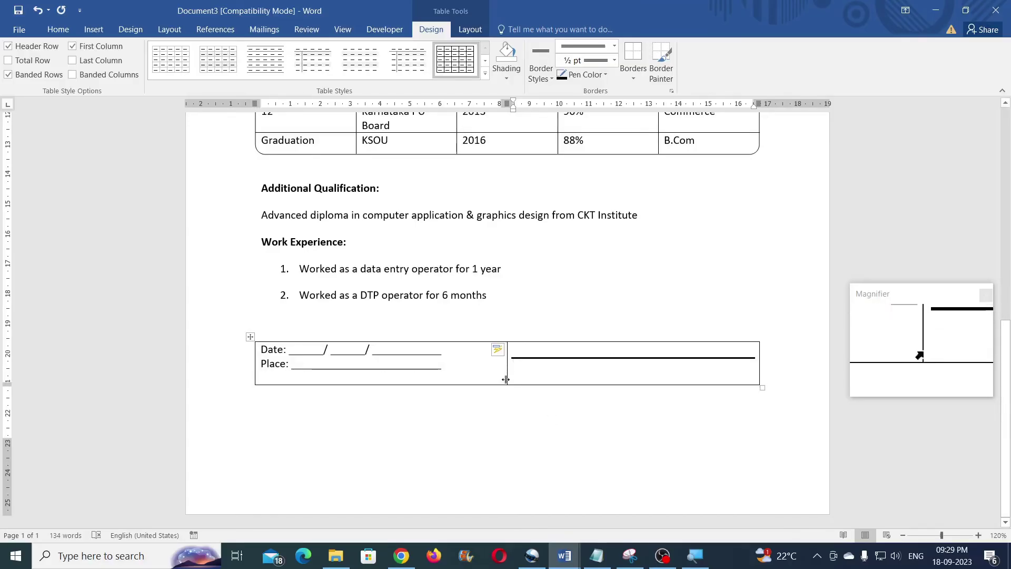
Narrow the signature column to about 5.95 cm by widening the Date and Place column, and centre the signature cell's content both ways.
{"action": "left_click_drag", "start_coordinate": [506, 376], "coordinate": [582, 375]}
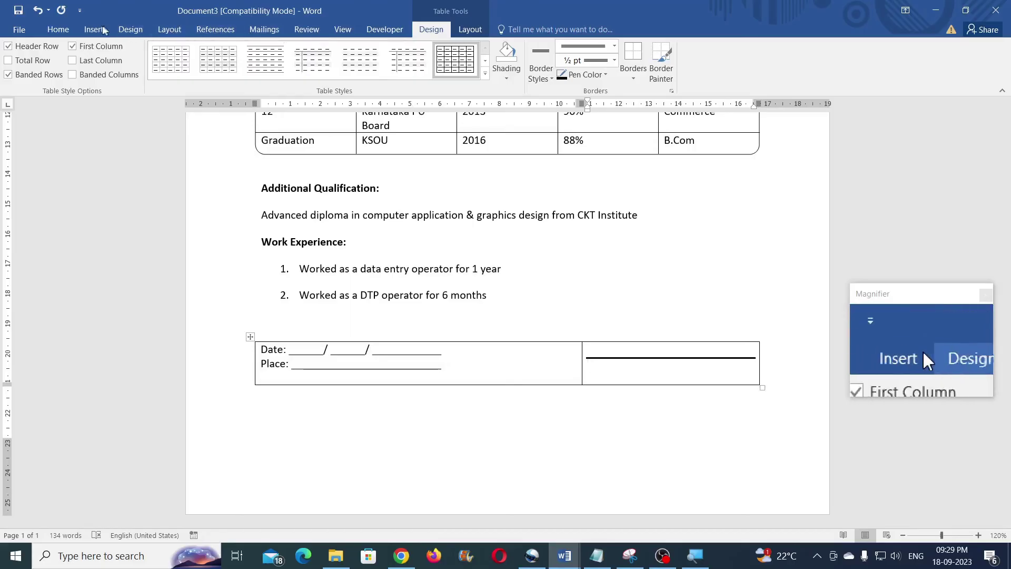
{"action": "left_click", "coordinate": [470, 29]}
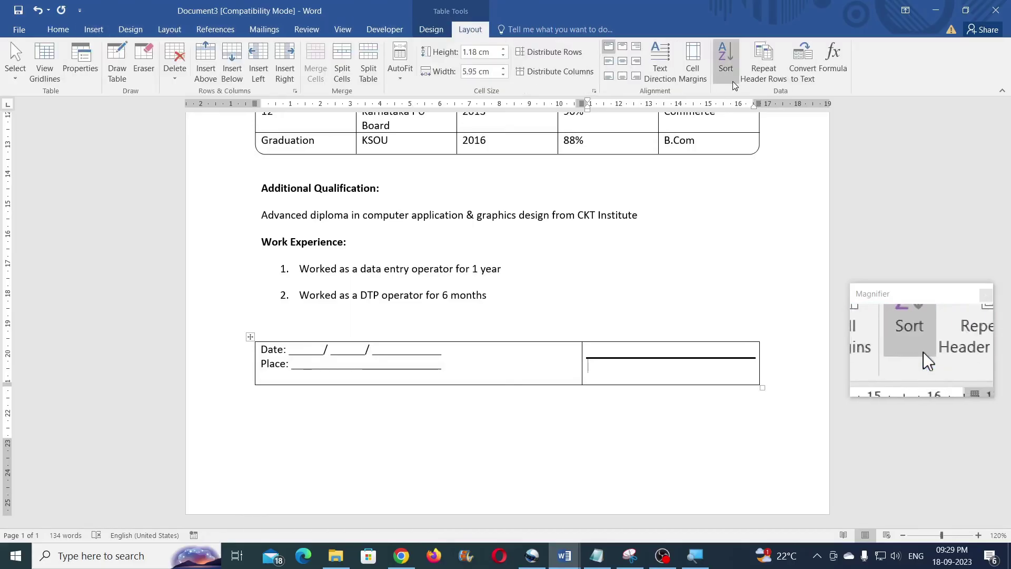
{"action": "left_click", "coordinate": [623, 63]}
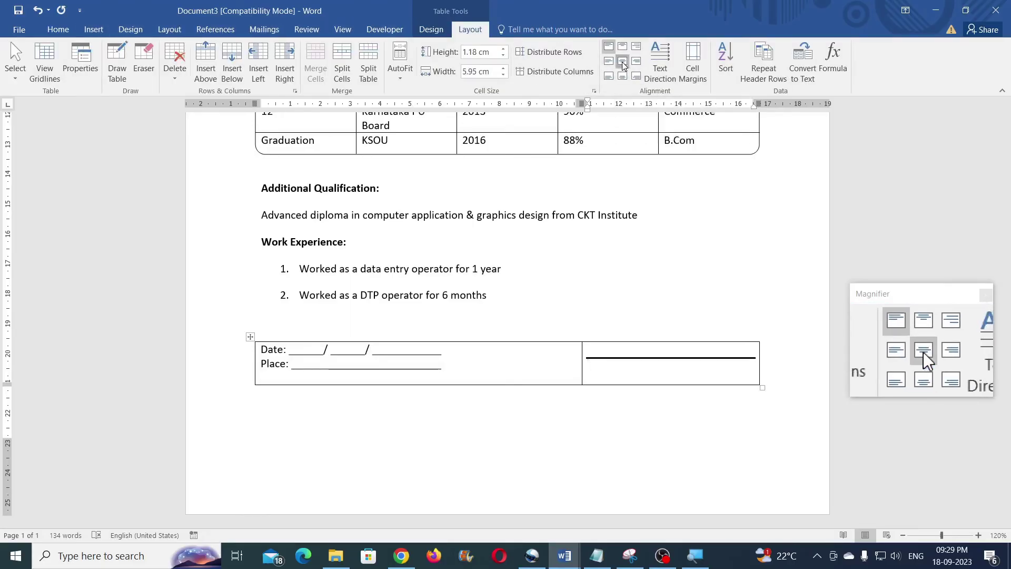
Add a centred, bold "Signature" label directly beneath the signature line in the second cell of the Date and Place table.
{"action": "left_click", "coordinate": [52, 31]}
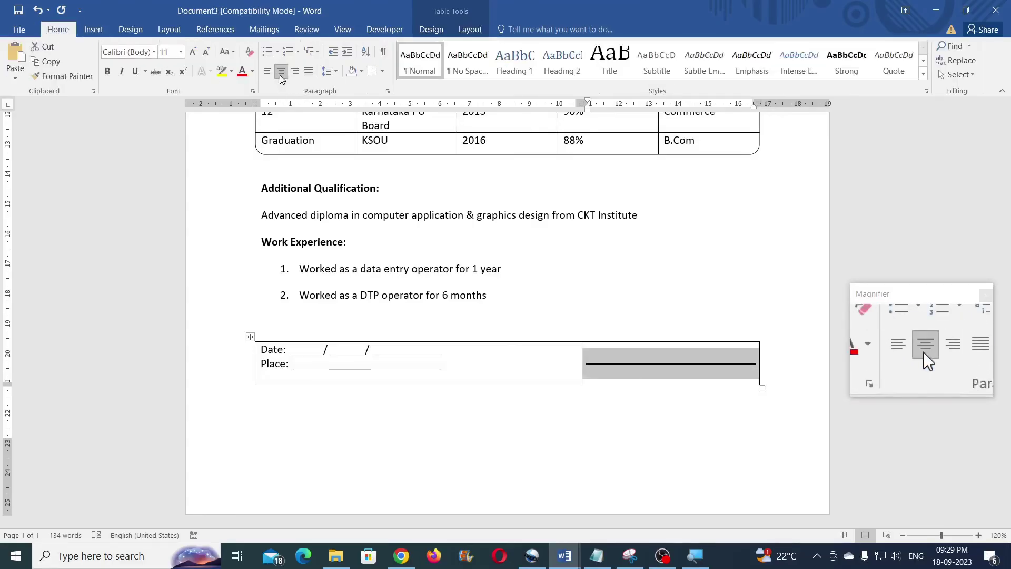
{"action": "left_click", "coordinate": [665, 375]}
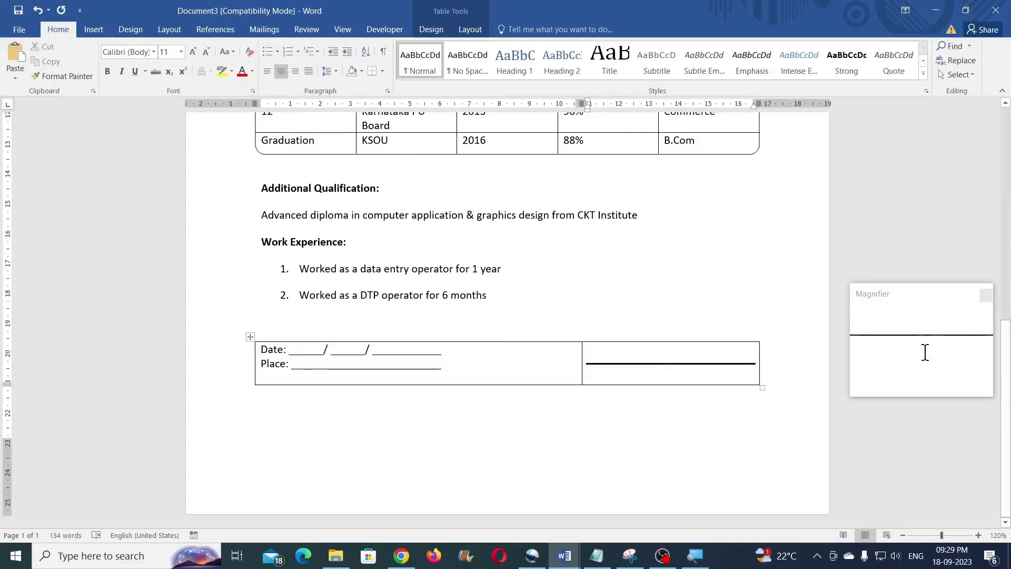
{"action": "type", "text": "S"}
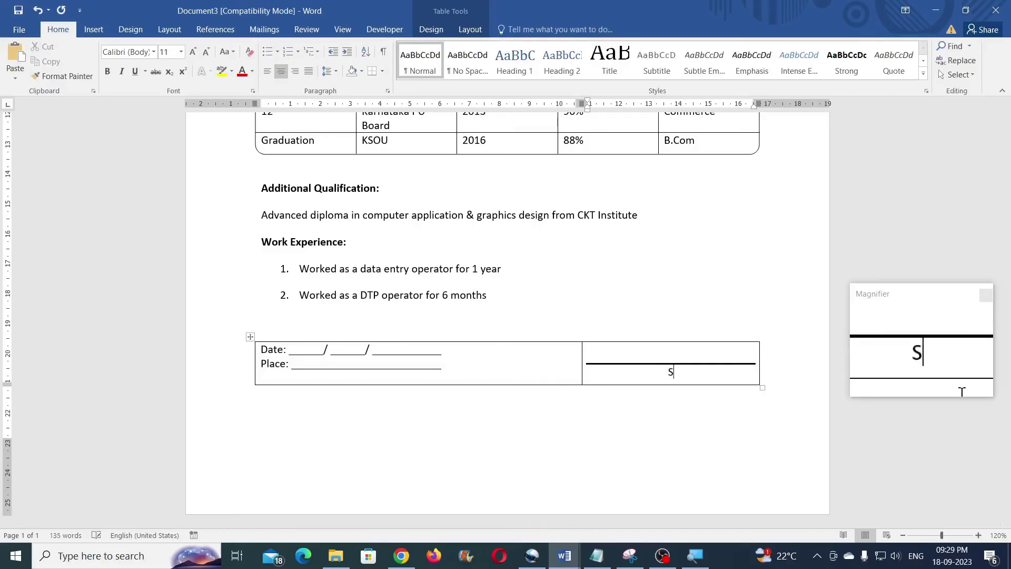
{"action": "type", "text": "igna"}
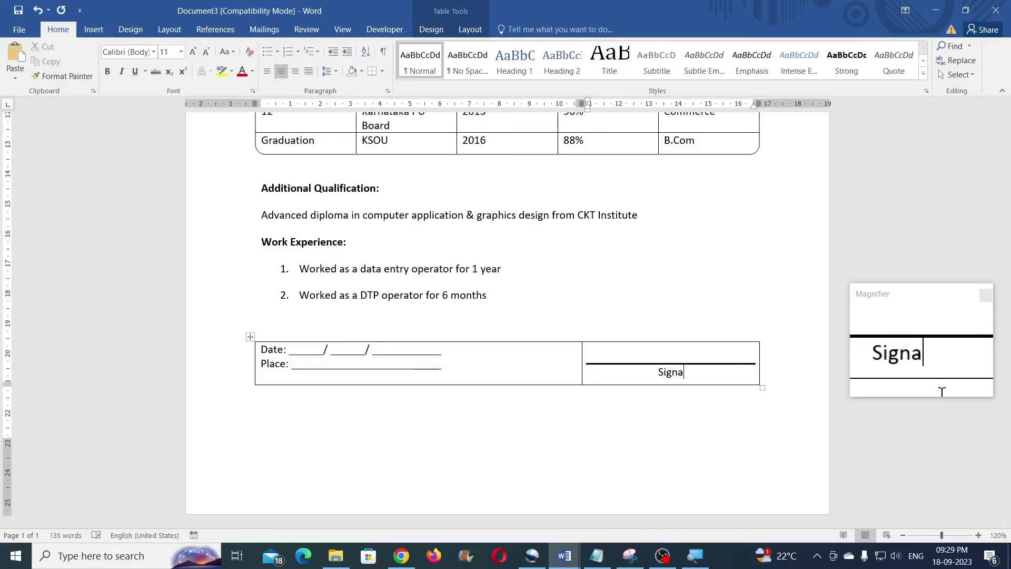
{"action": "type", "text": "ture"}
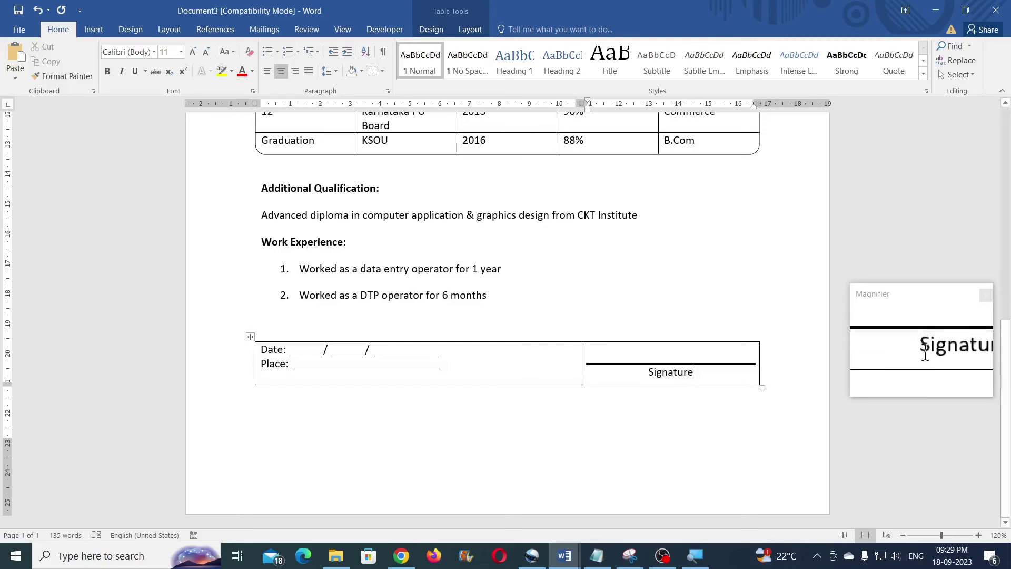
{"action": "left_click_drag", "start_coordinate": [648, 372], "coordinate": [694, 372]}
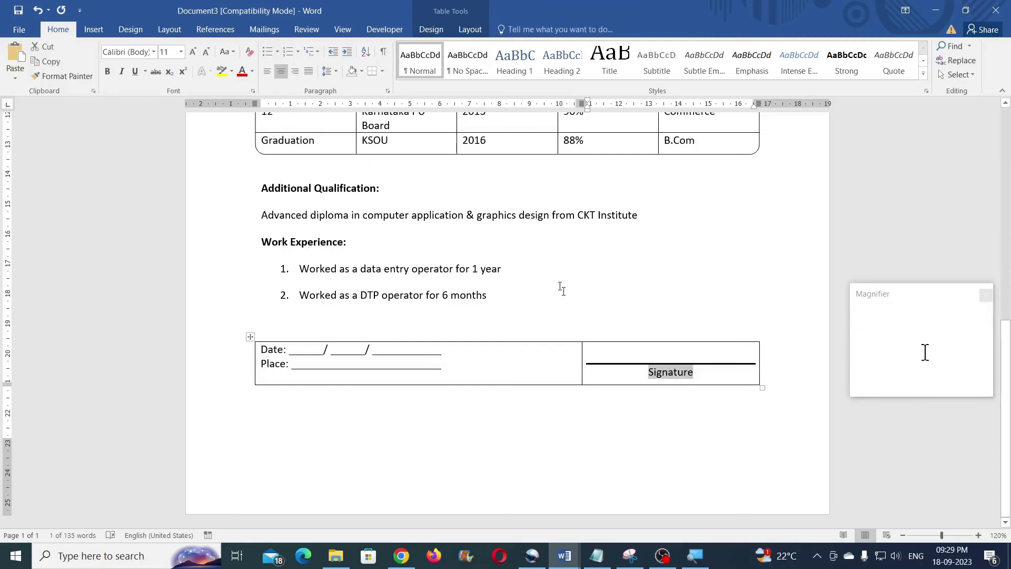
{"action": "double_click", "coordinate": [667, 373]}
{"action": "left_click", "coordinate": [653, 414]}
Remove all borders from the table holding the date, place and signature.
{"action": "left_click", "coordinate": [494, 352]}
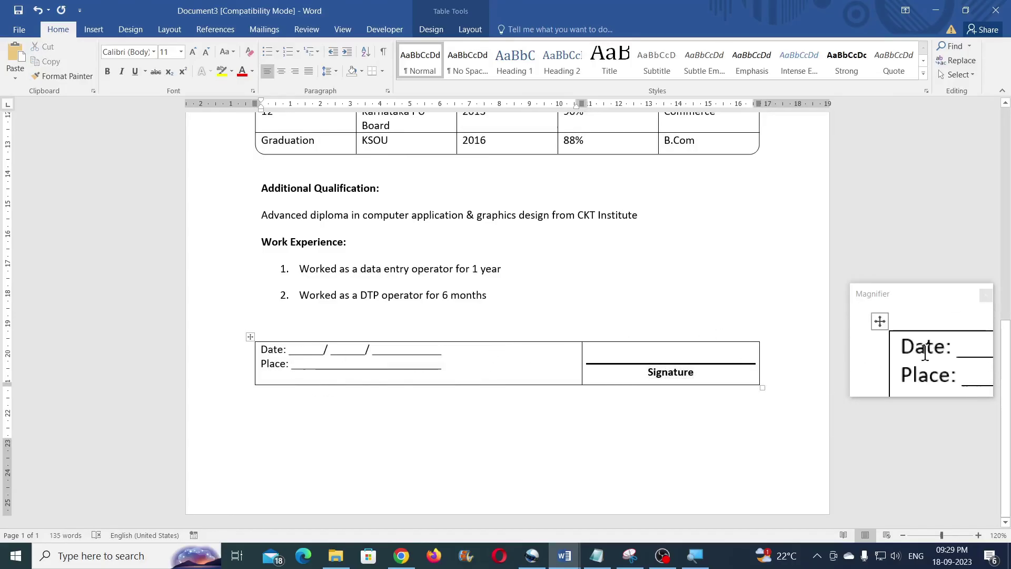
{"action": "left_click", "coordinate": [249, 337]}
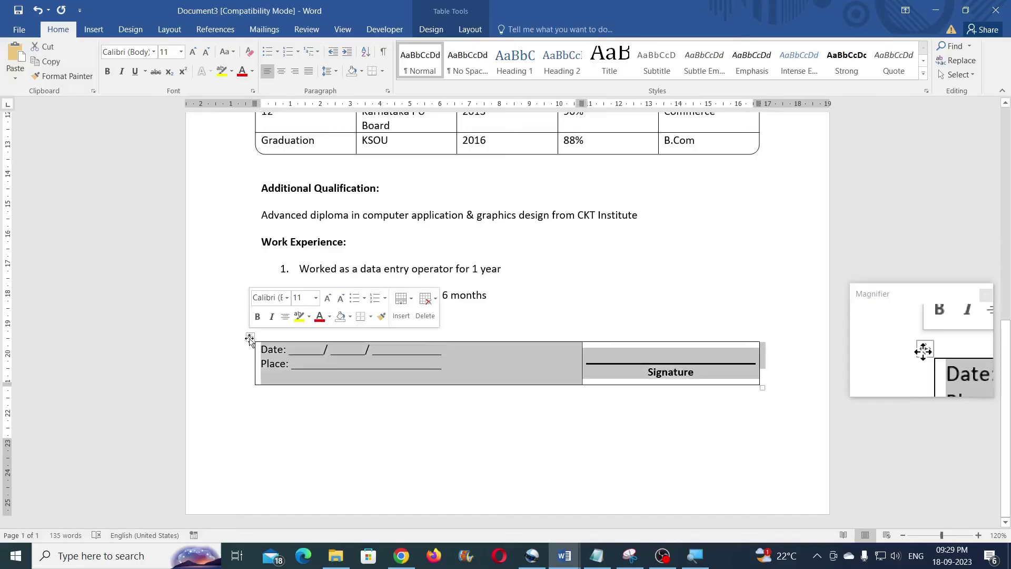
{"action": "left_click", "coordinate": [431, 29]}
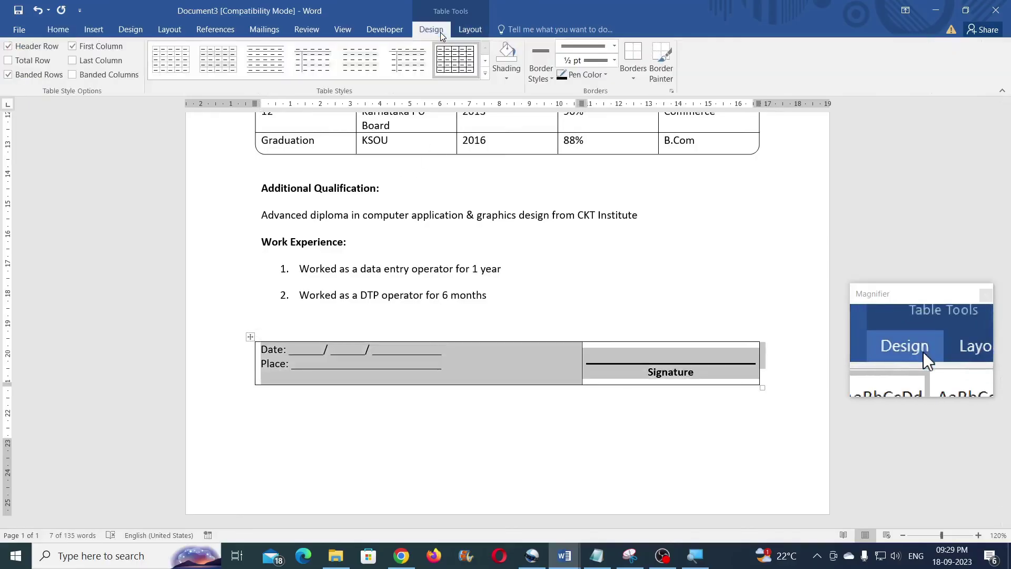
{"action": "left_click", "coordinate": [633, 79]}
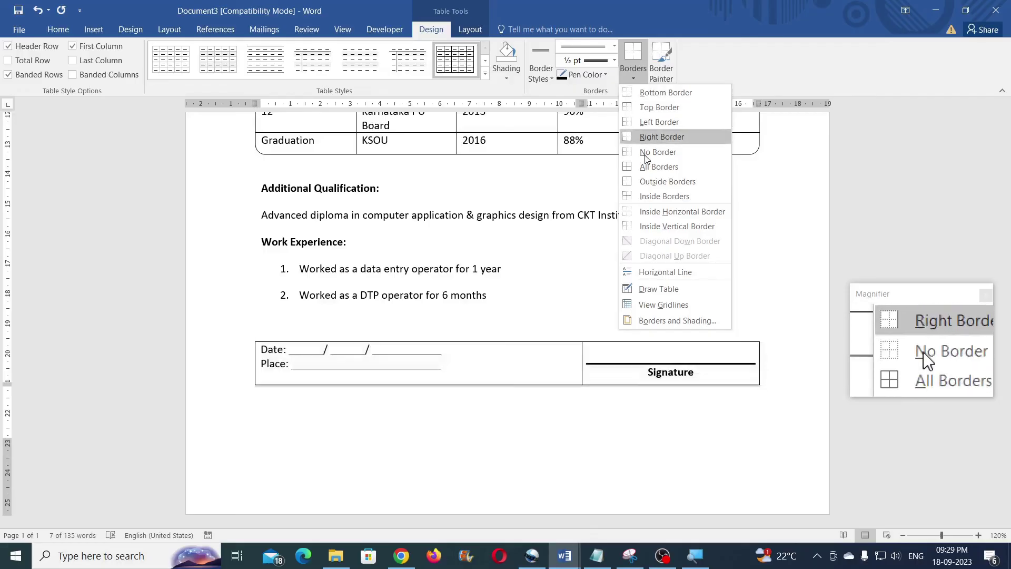
{"action": "left_click", "coordinate": [658, 152]}
{"action": "left_click", "coordinate": [261, 391]}
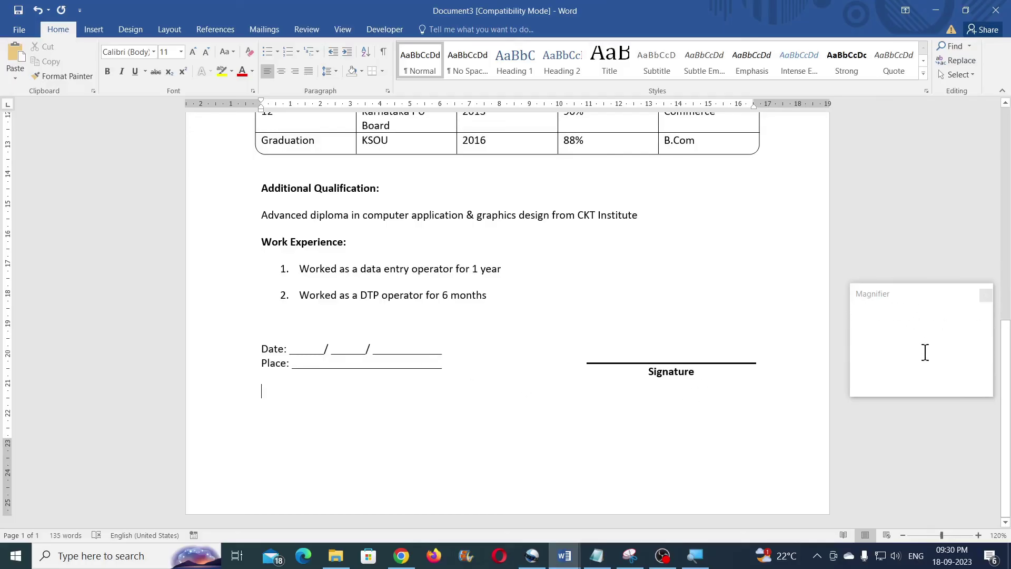
Apply a box page border in the double-line style, ½ pt wide with automatic colour, to the whole document.
{"action": "scroll", "coordinate": [520, 435], "scroll_direction": "up", "scroll_amount": 1}
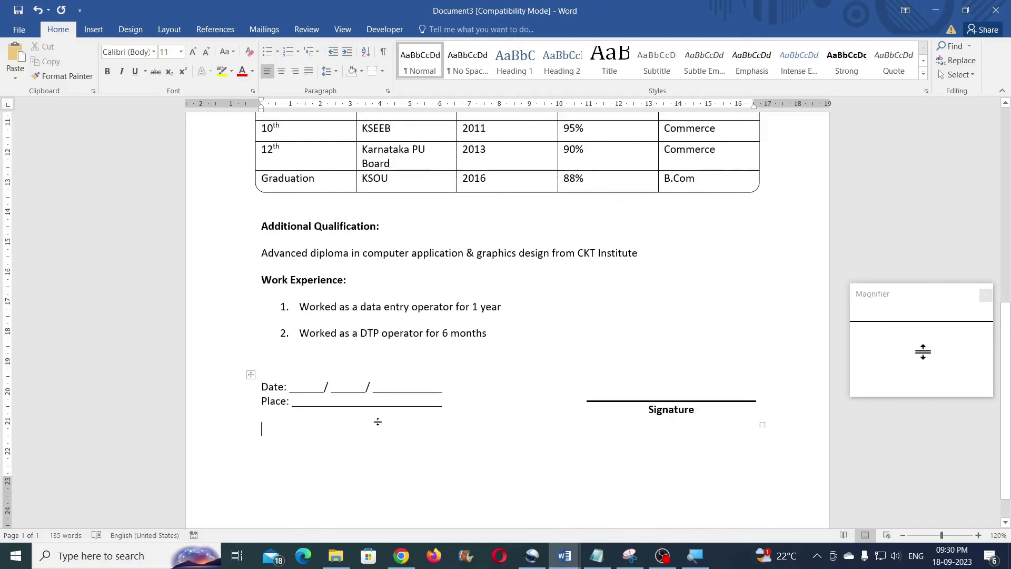
{"action": "scroll", "coordinate": [923, 351], "scroll_direction": "up", "scroll_amount": 7}
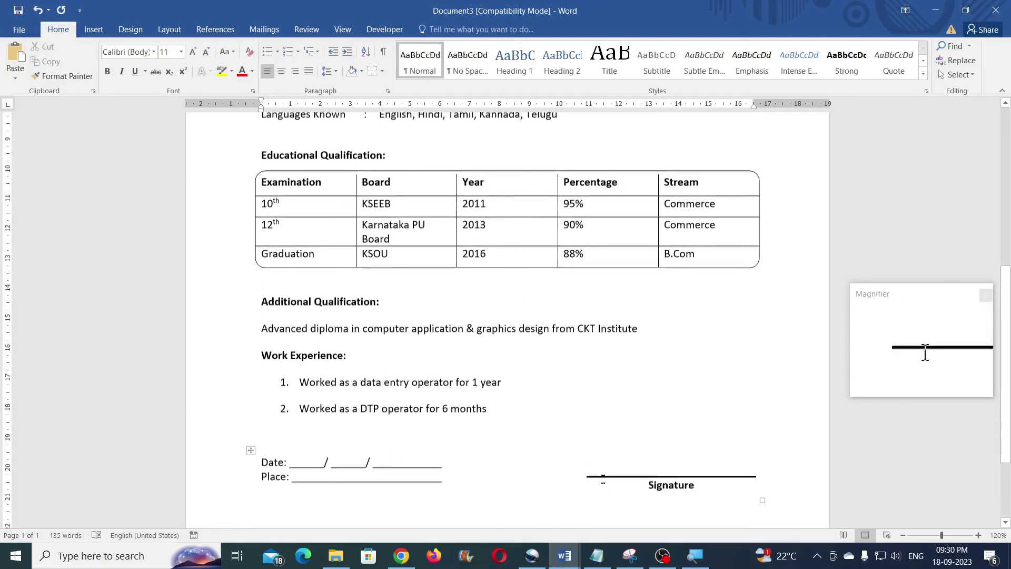
{"action": "scroll", "coordinate": [925, 351], "scroll_direction": "up", "scroll_amount": 4}
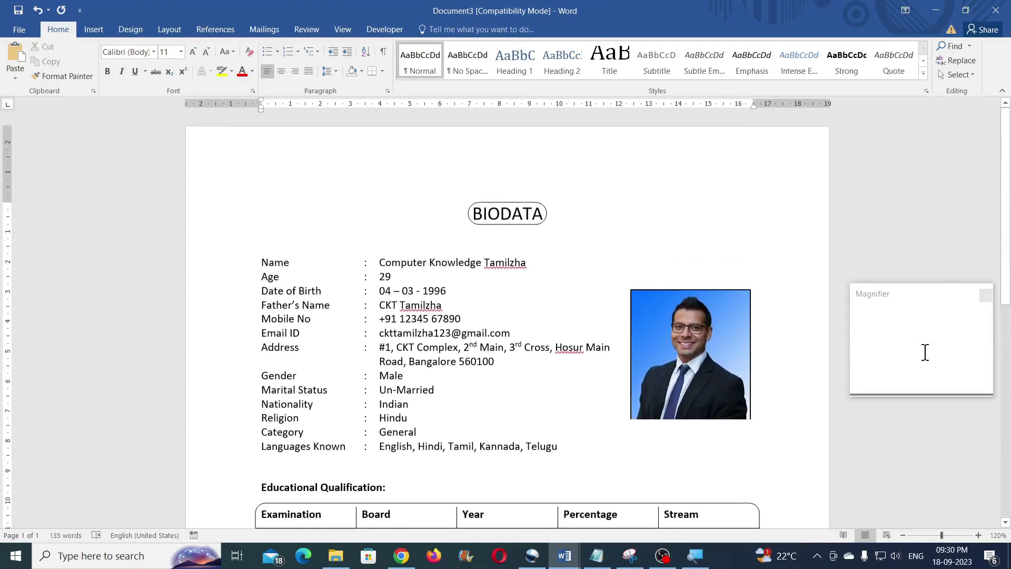
{"action": "scroll", "coordinate": [925, 352], "scroll_direction": "down", "scroll_amount": 4}
{"action": "scroll", "coordinate": [926, 352], "scroll_direction": "down", "scroll_amount": 8}
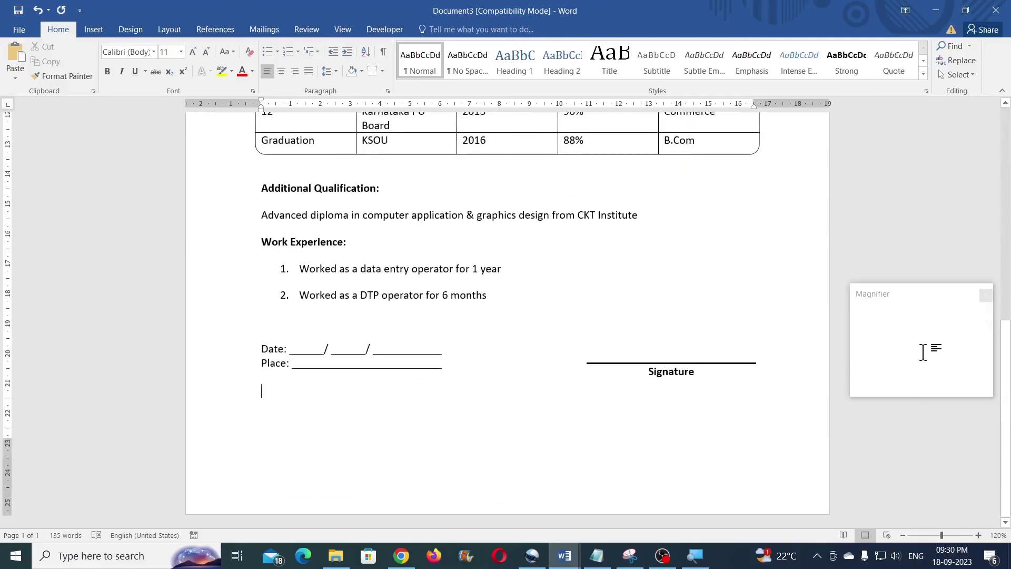
{"action": "scroll", "coordinate": [924, 352], "scroll_direction": "up", "scroll_amount": 12}
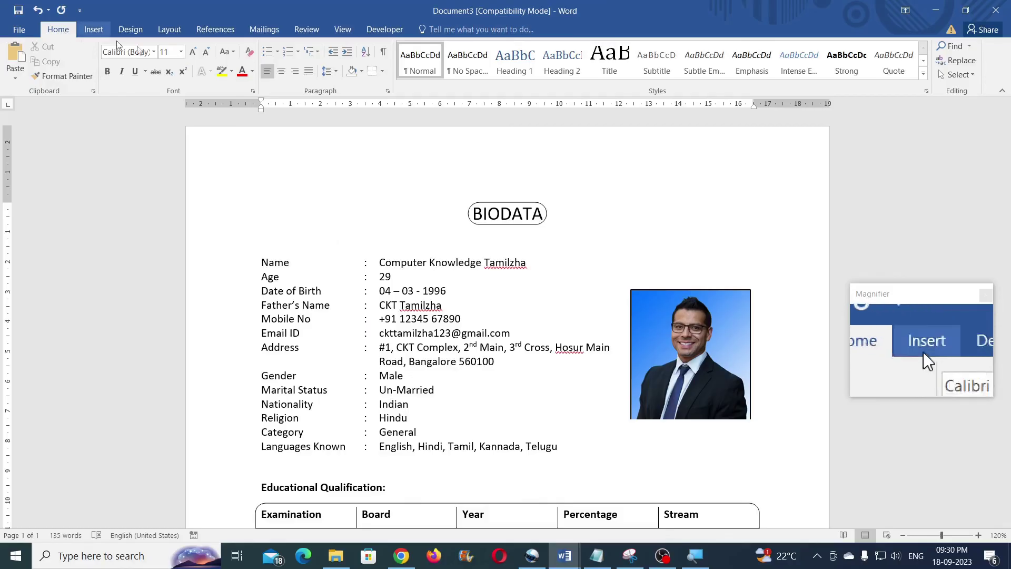
{"action": "left_click", "coordinate": [382, 74]}
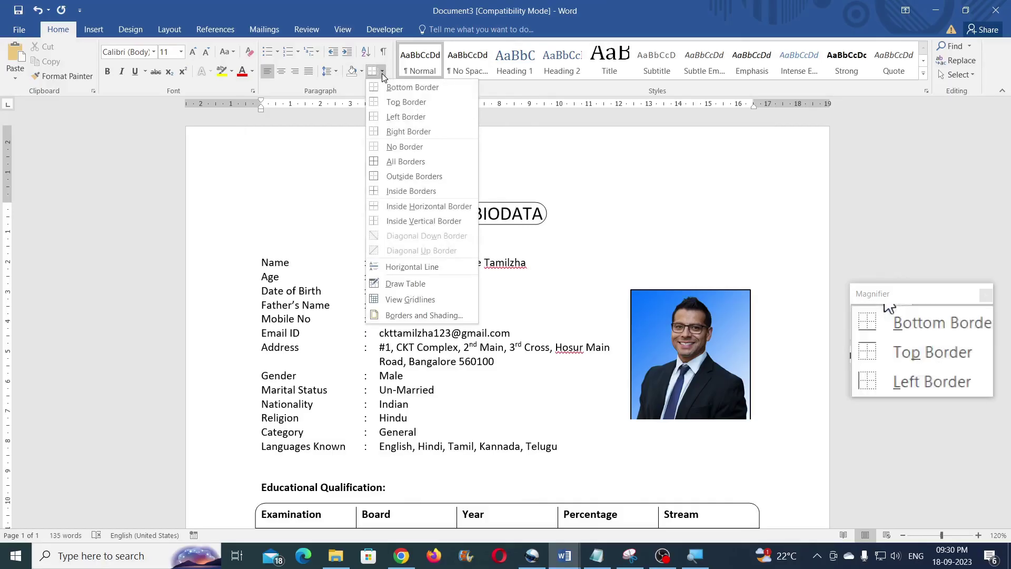
{"action": "left_click", "coordinate": [412, 315]}
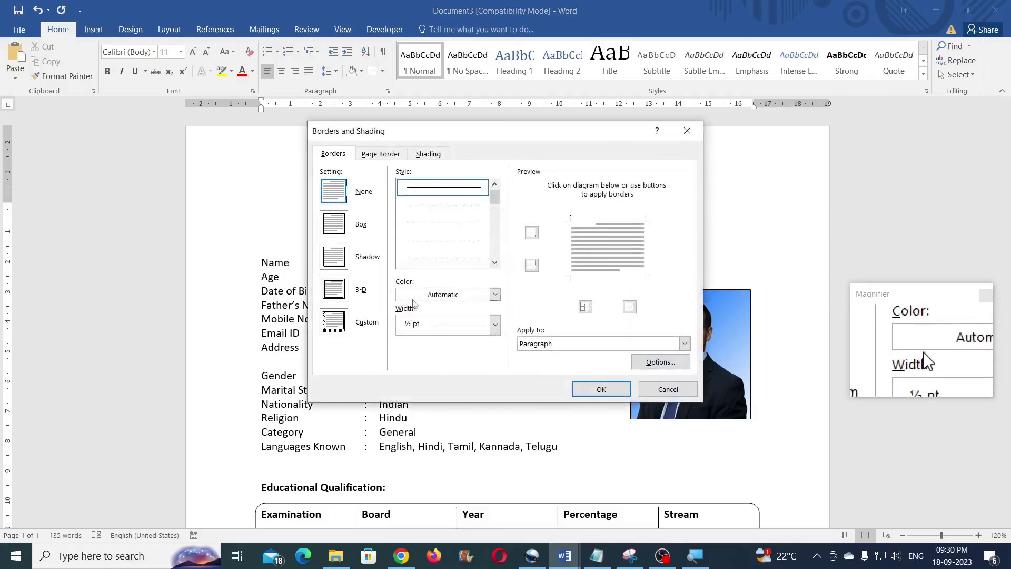
{"action": "left_click", "coordinate": [379, 159]}
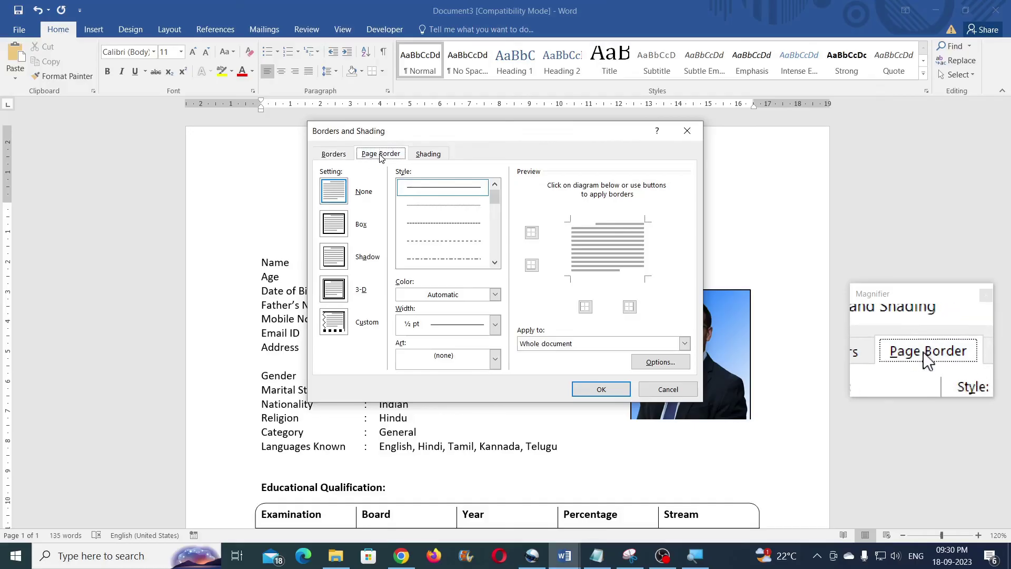
{"action": "left_click_drag", "start_coordinate": [498, 201], "coordinate": [497, 213]}
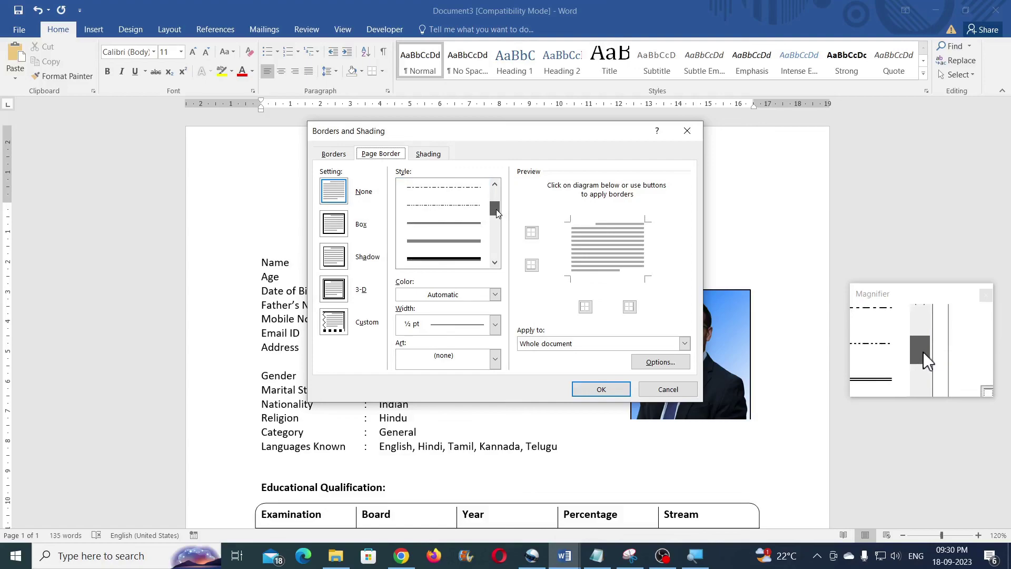
{"action": "left_click", "coordinate": [495, 263]}
{"action": "left_click", "coordinate": [470, 211]}
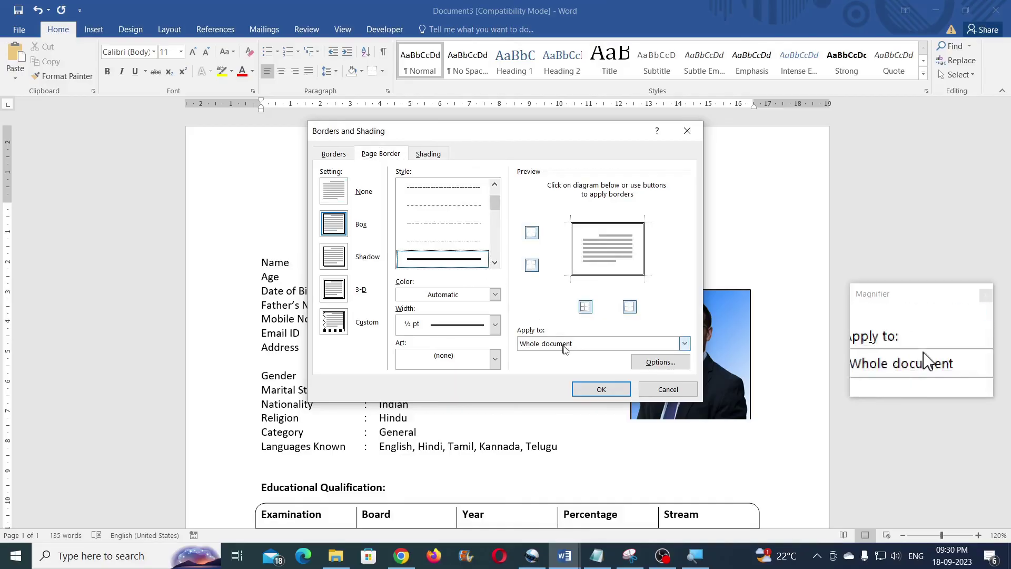
{"action": "left_click", "coordinate": [592, 389]}
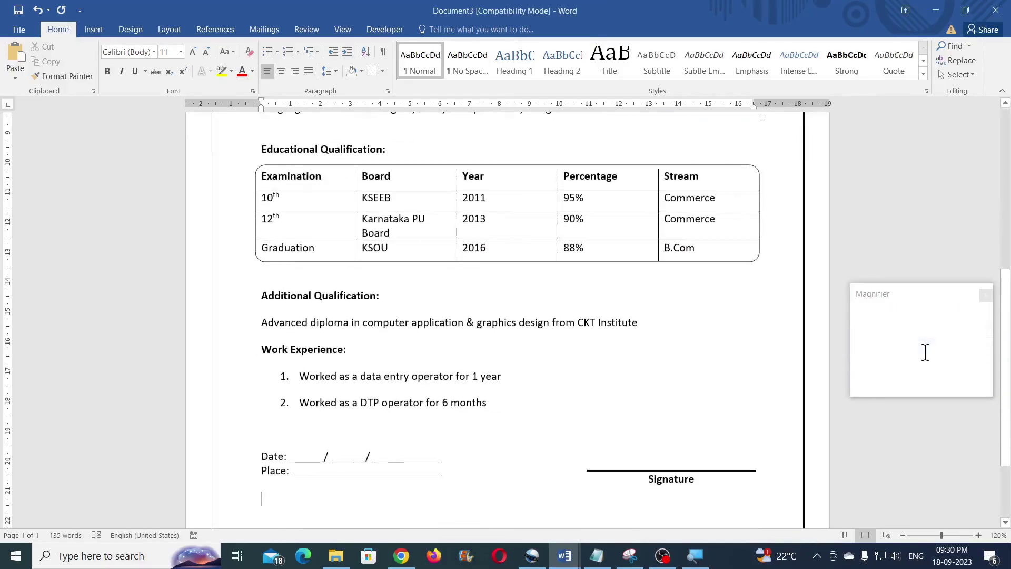
Review the bordered page from the BIODATA title through the tables to the signature block.
{"action": "scroll", "coordinate": [618, 340], "scroll_direction": "up", "scroll_amount": 6}
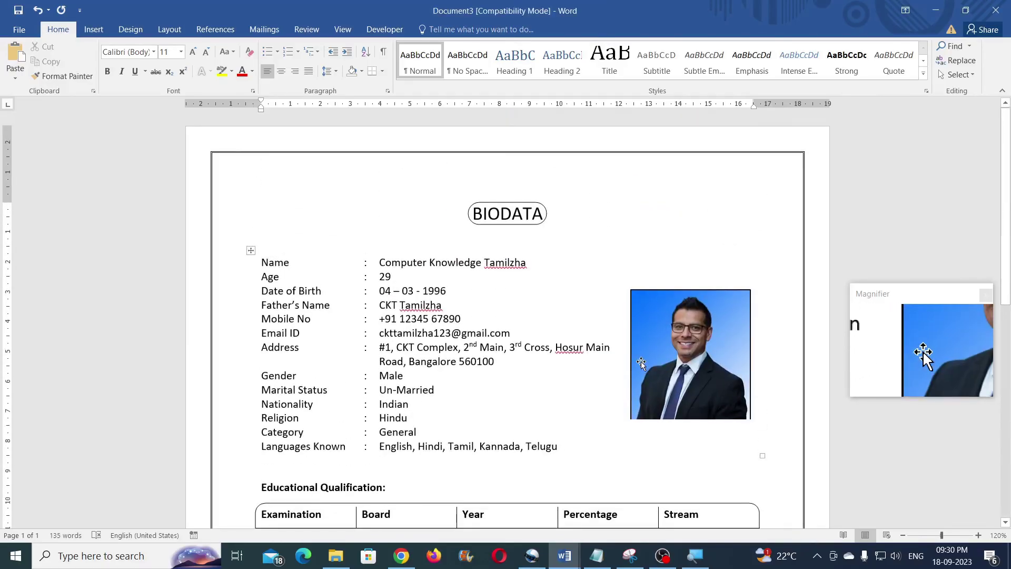
{"action": "scroll", "coordinate": [500, 363], "scroll_direction": "down", "scroll_amount": 6}
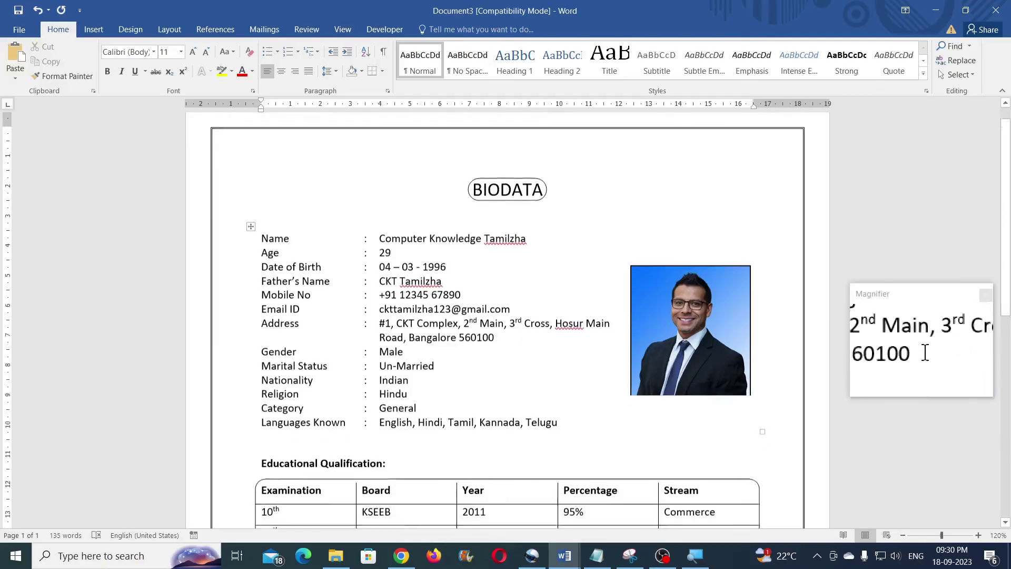
{"action": "scroll", "coordinate": [506, 345], "scroll_direction": "down", "scroll_amount": 6}
{"action": "scroll", "coordinate": [505, 348], "scroll_direction": "up", "scroll_amount": 4}
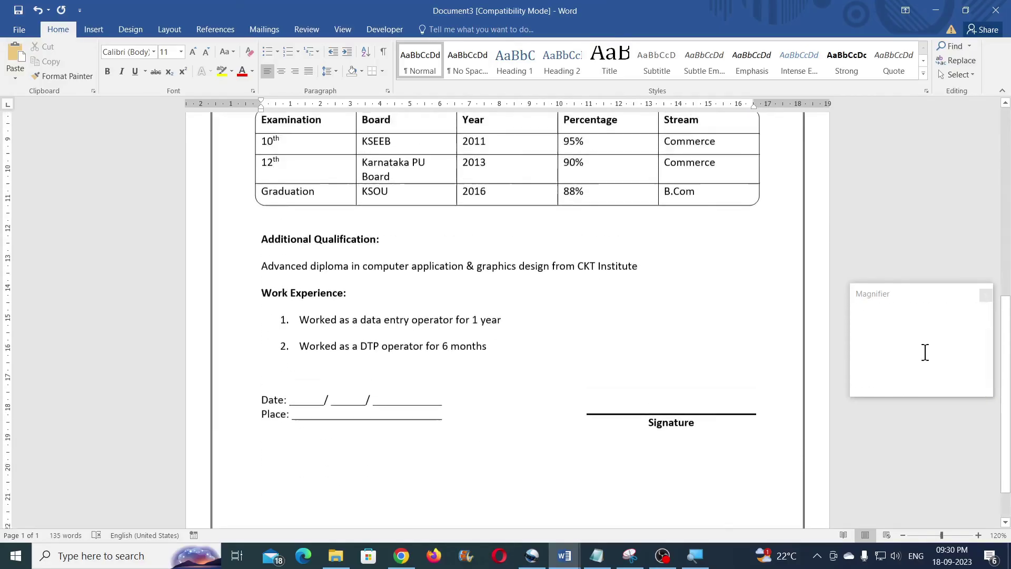
{"action": "scroll", "coordinate": [503, 366], "scroll_direction": "up", "scroll_amount": 8}
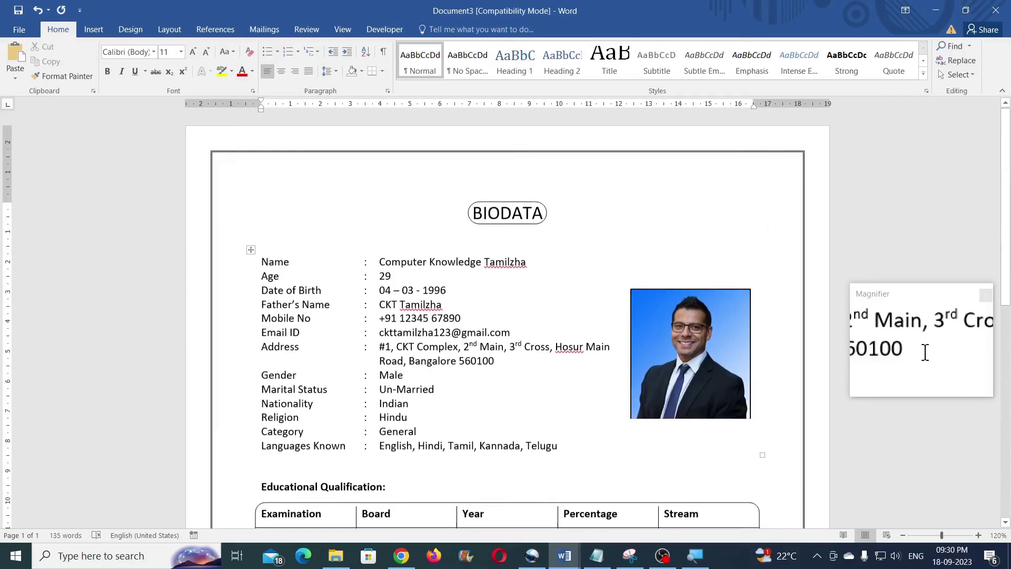
{"action": "scroll", "coordinate": [925, 353], "scroll_direction": "down", "scroll_amount": 5}
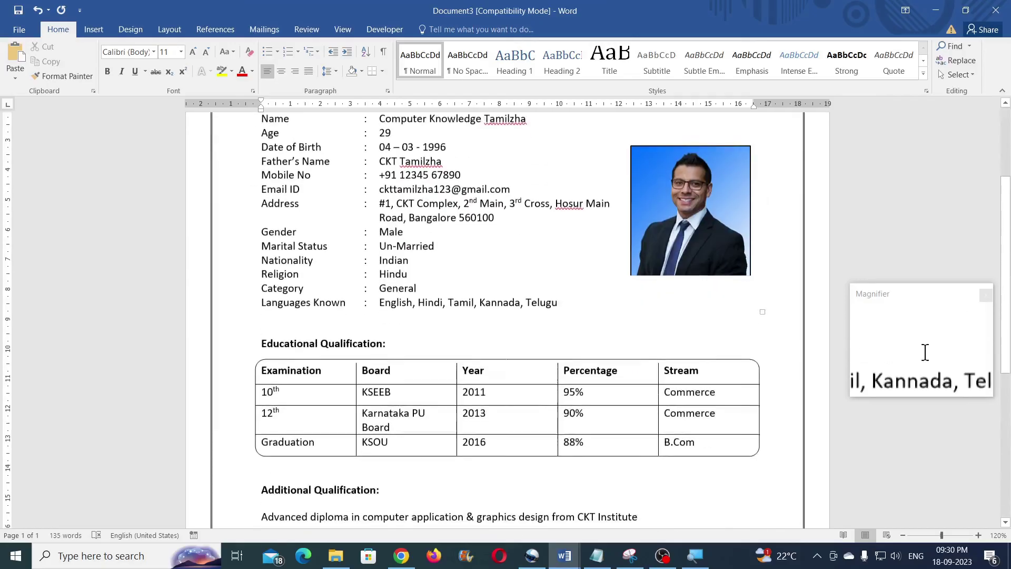
{"action": "scroll", "coordinate": [925, 353], "scroll_direction": "up", "scroll_amount": 5}
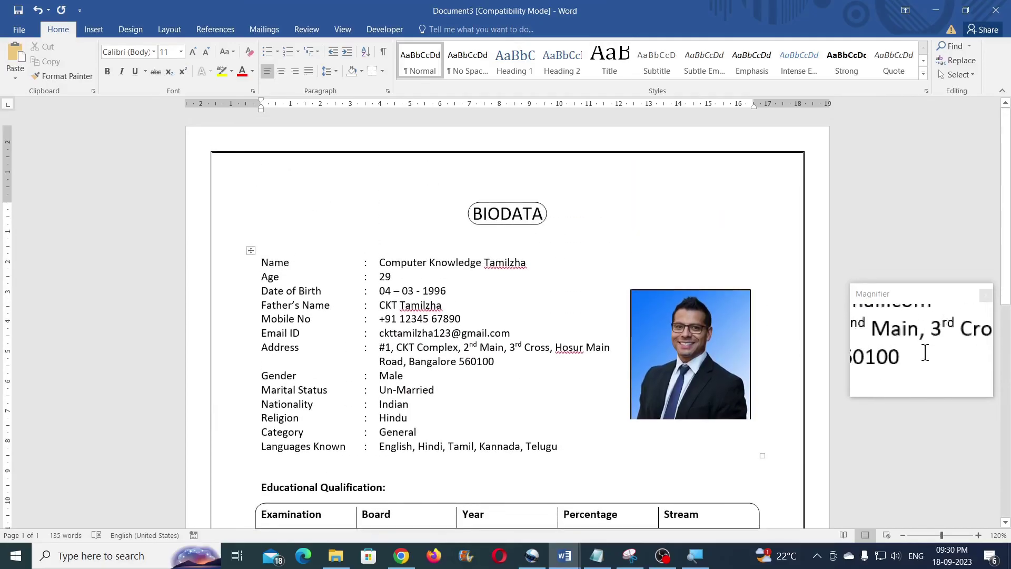